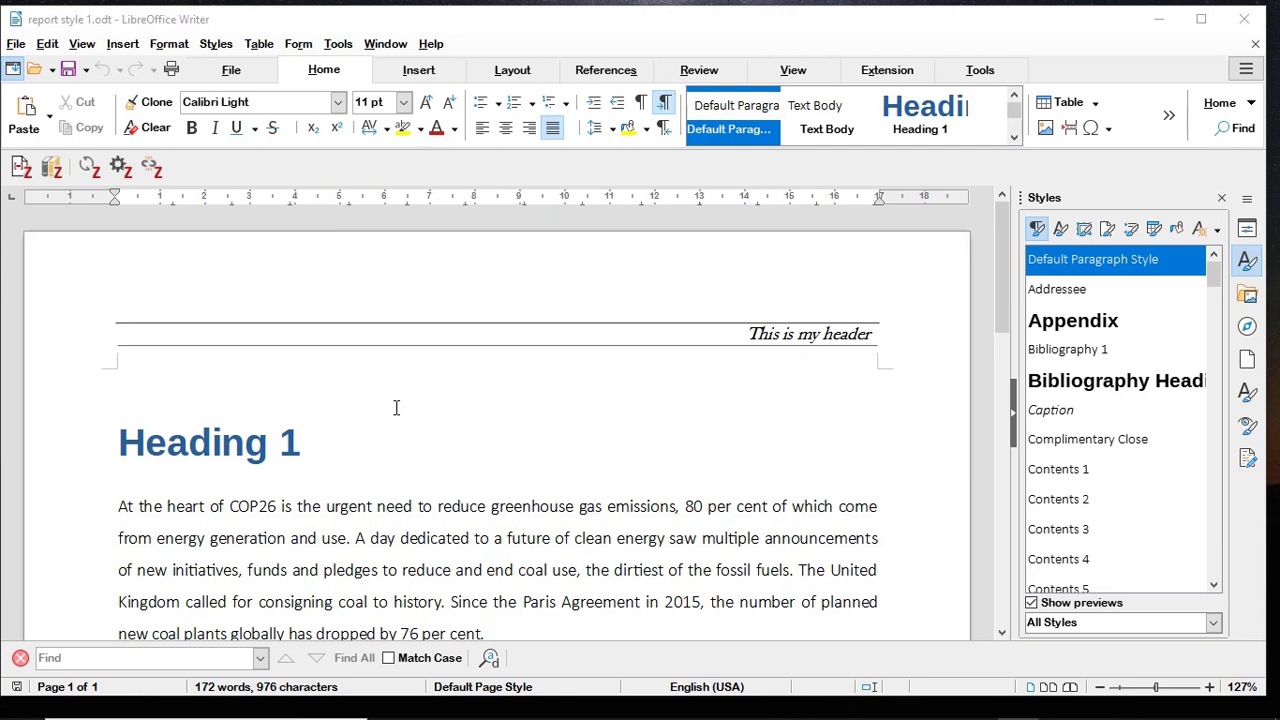
# Inspect the alignment and font effects settings of the Heading 1 paragraph style
pyautogui.scroll(-2, 395, 406)
pyautogui.scroll(2, 395, 406)
pyautogui.scroll(-2, 646, 400)
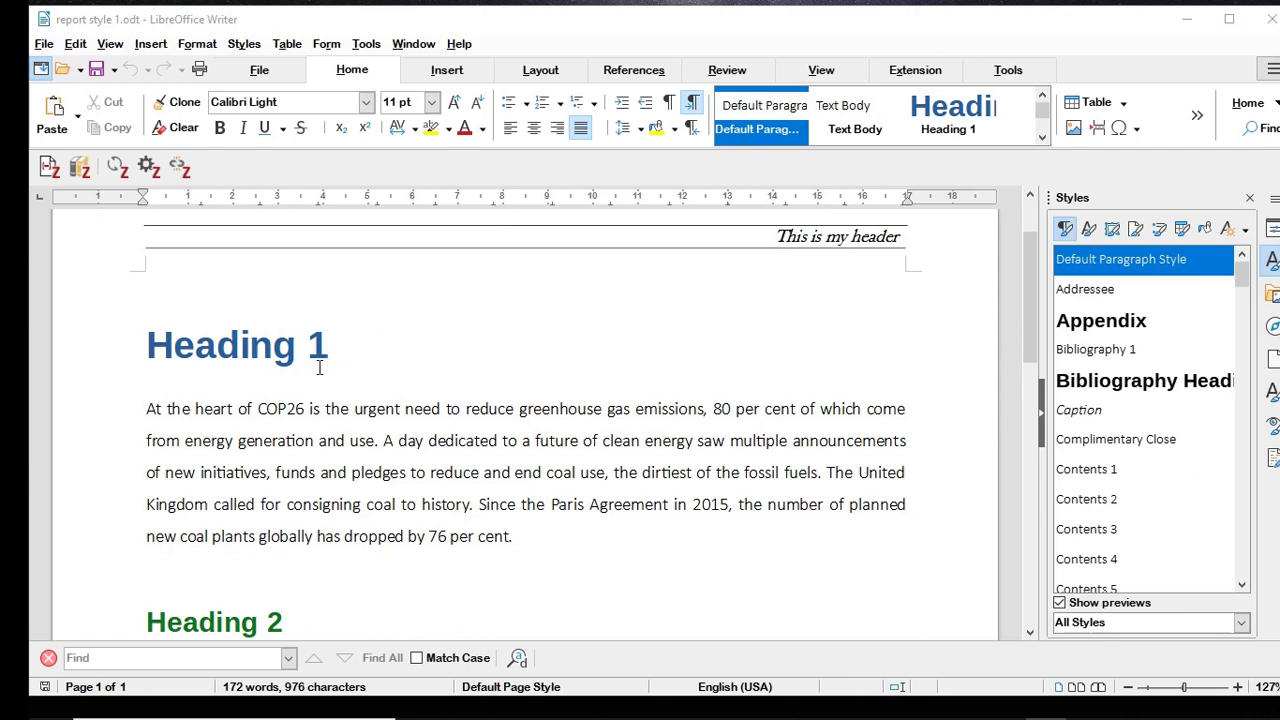
pyautogui.click(400, 350)
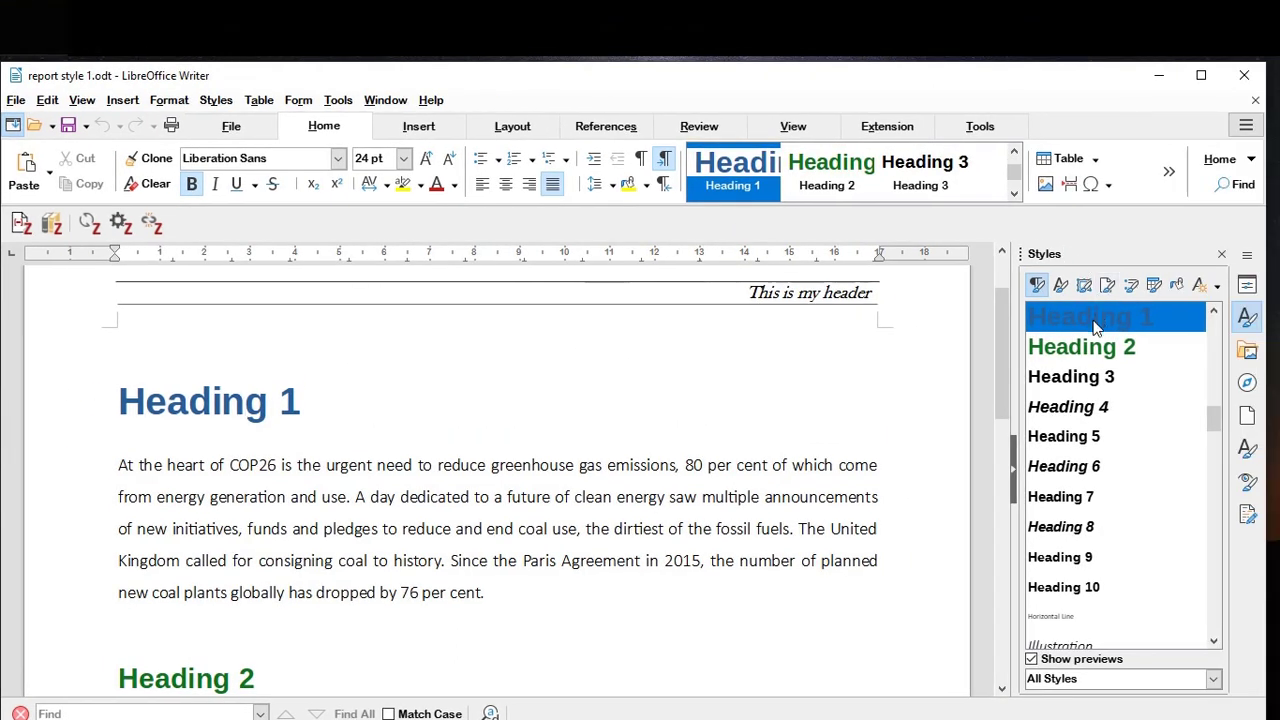
pyautogui.click(1256, 324)
pyautogui.click(1256, 322)
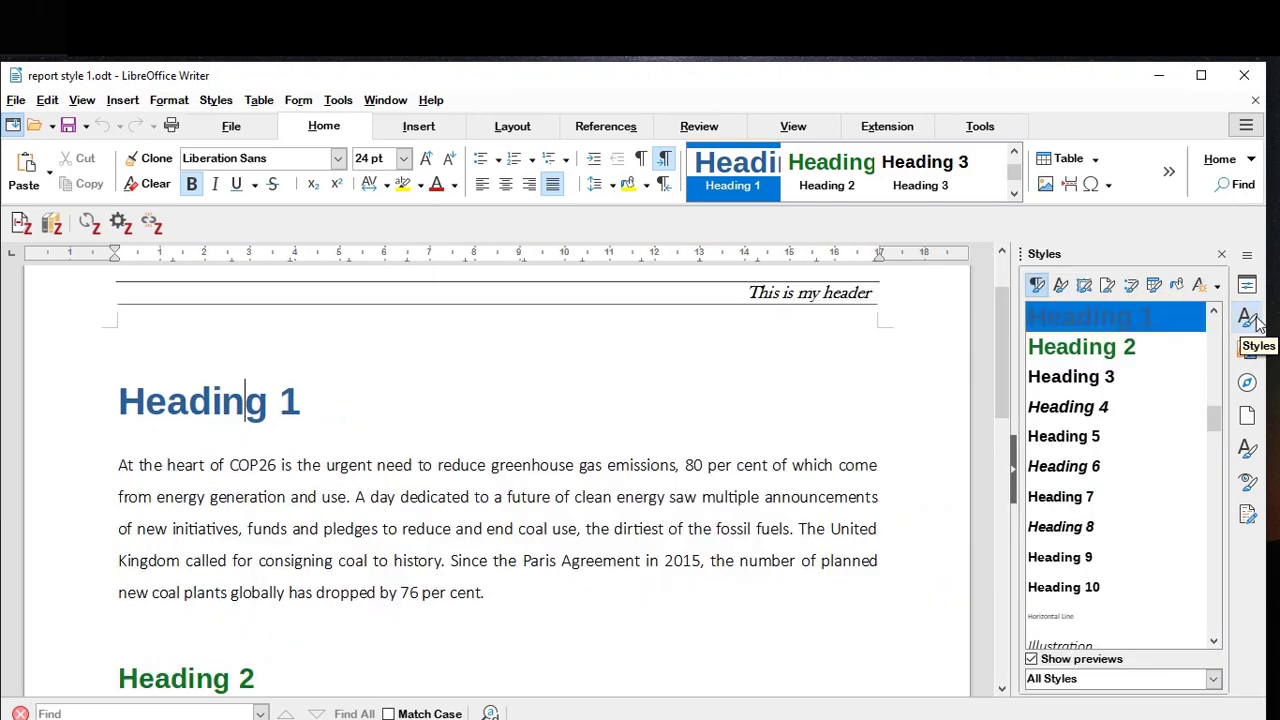
pyautogui.rightClick(1148, 317)
pyautogui.click(1200, 348)
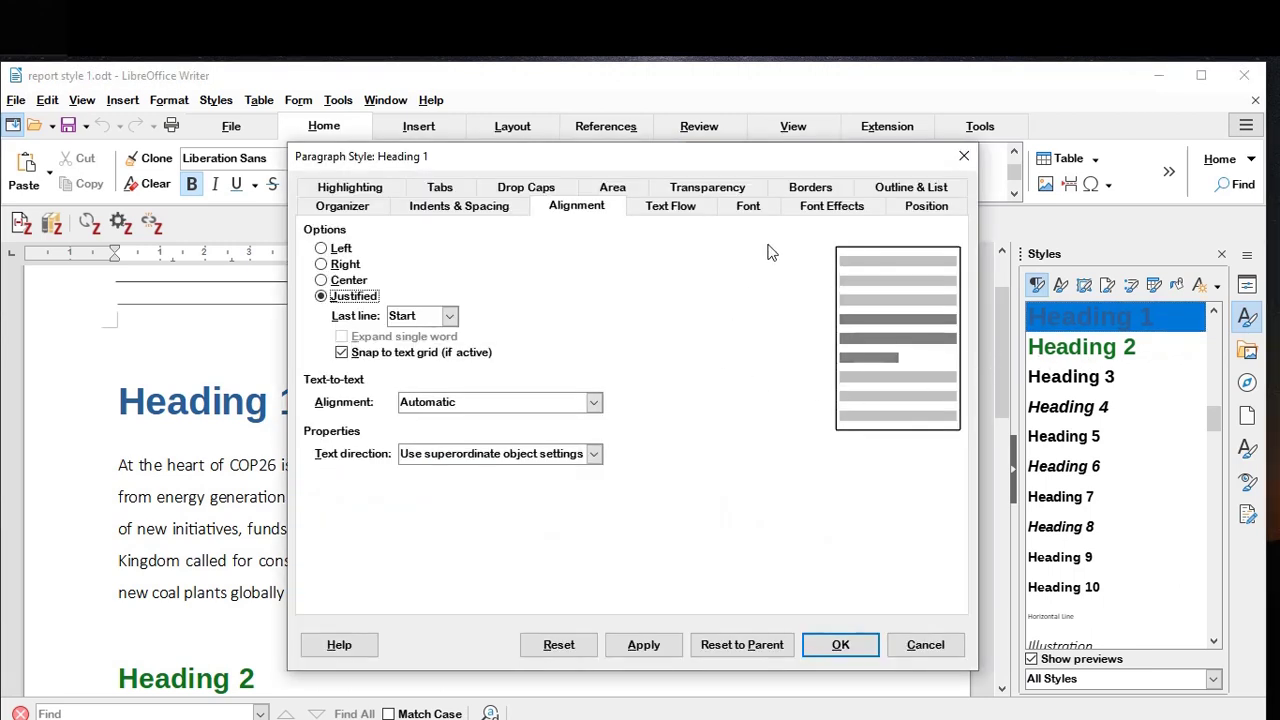
pyautogui.click(830, 207)
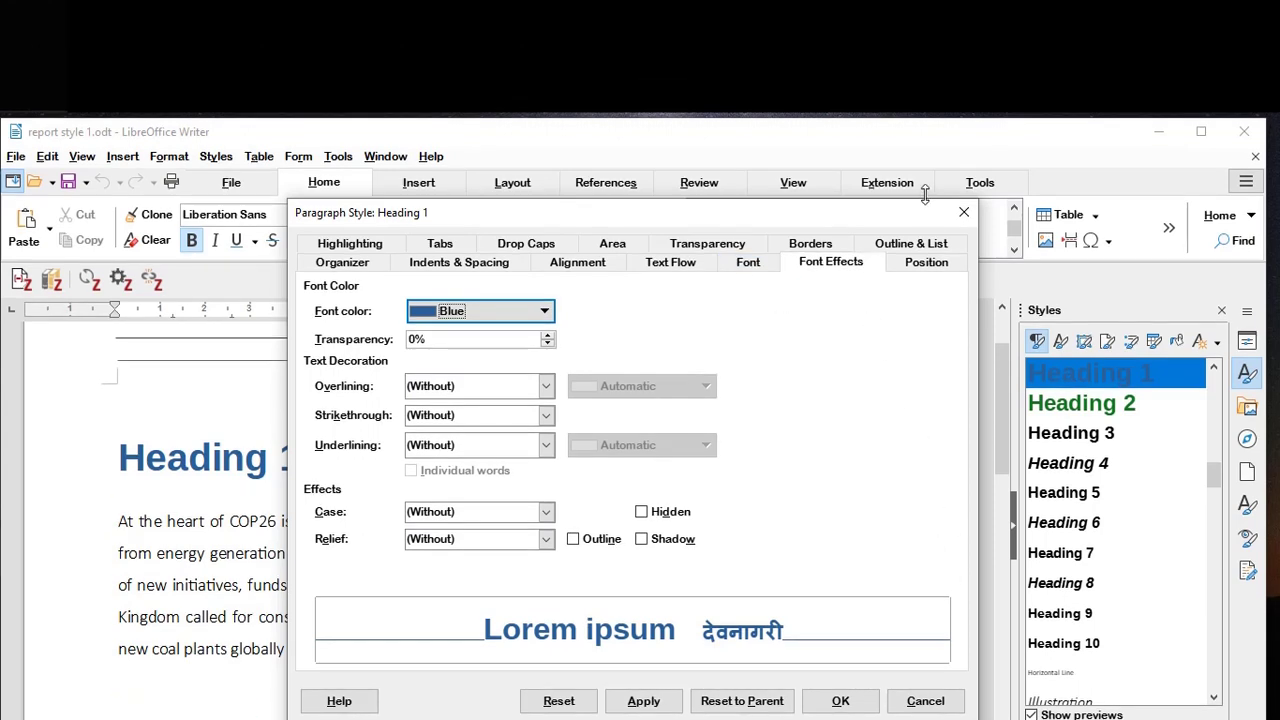
pyautogui.click(962, 217)
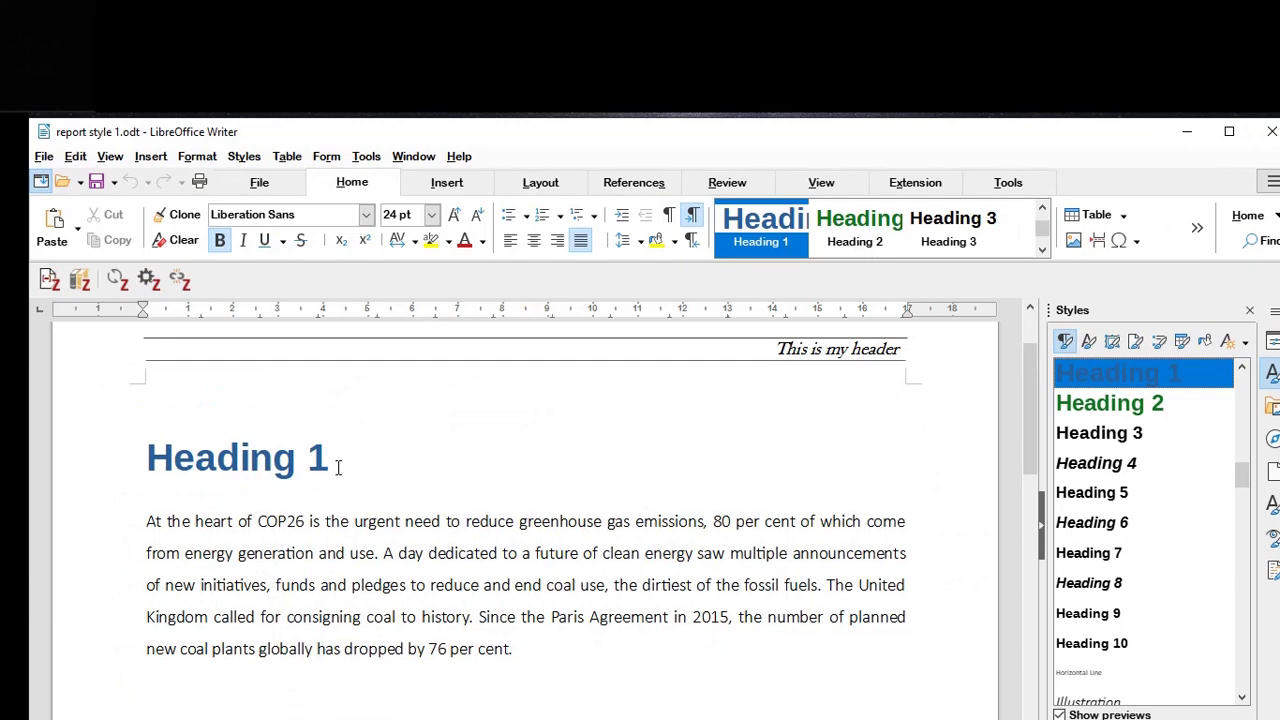
# Review the report's body text, Heading 2, captioned figure, footer and header formatting
pyautogui.scroll(-2, 338, 468)
pyautogui.scroll(-2, 343, 463)
pyautogui.scroll(2, 345, 460)
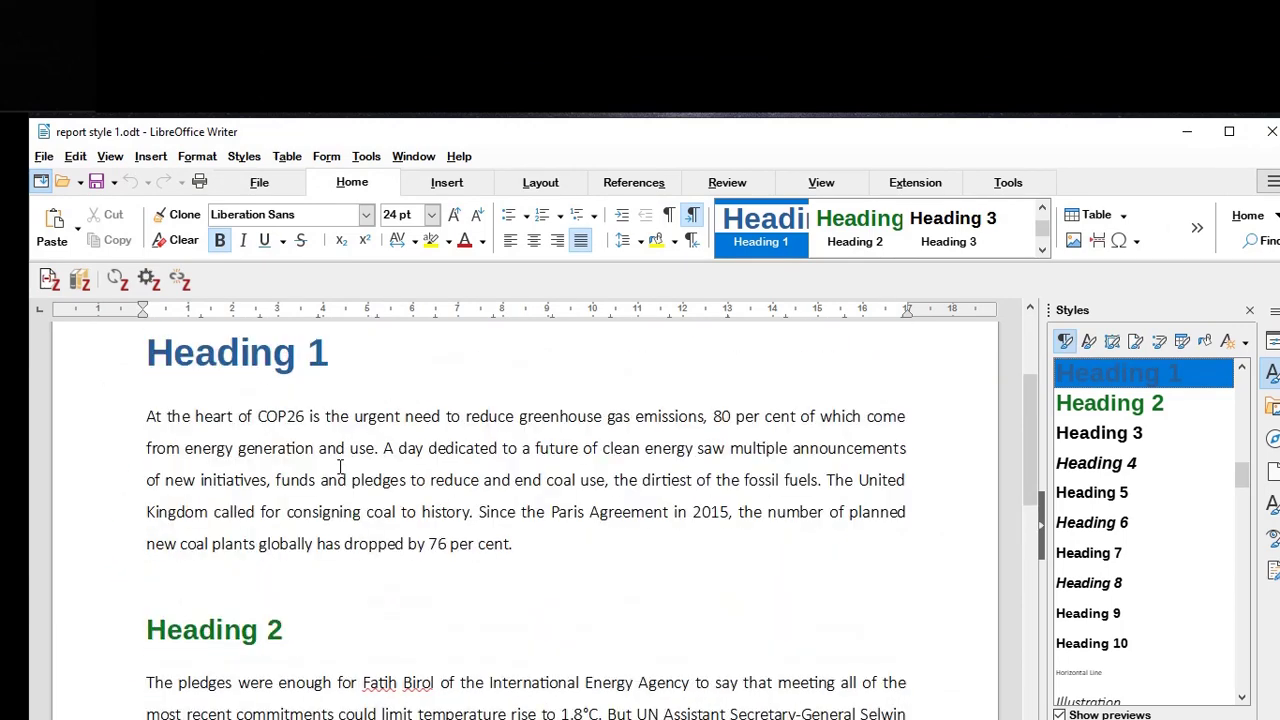
pyautogui.click(373, 450)
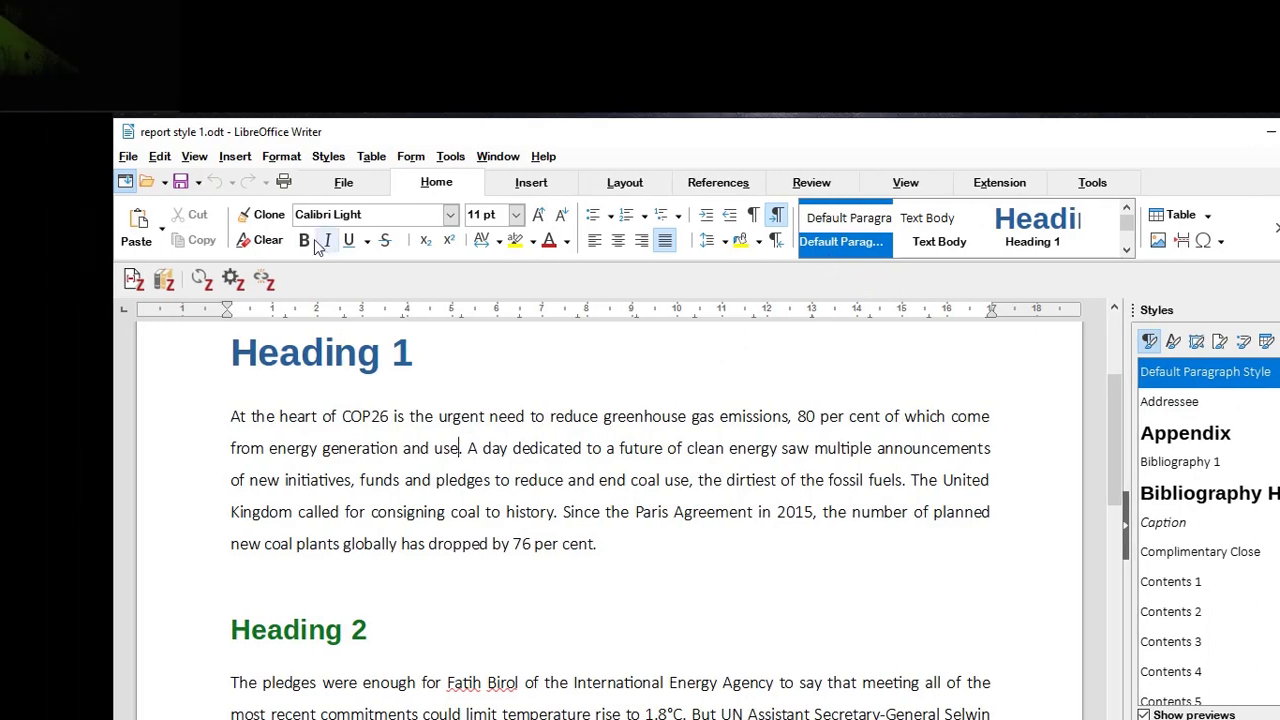
pyautogui.scroll(-3, 376, 424)
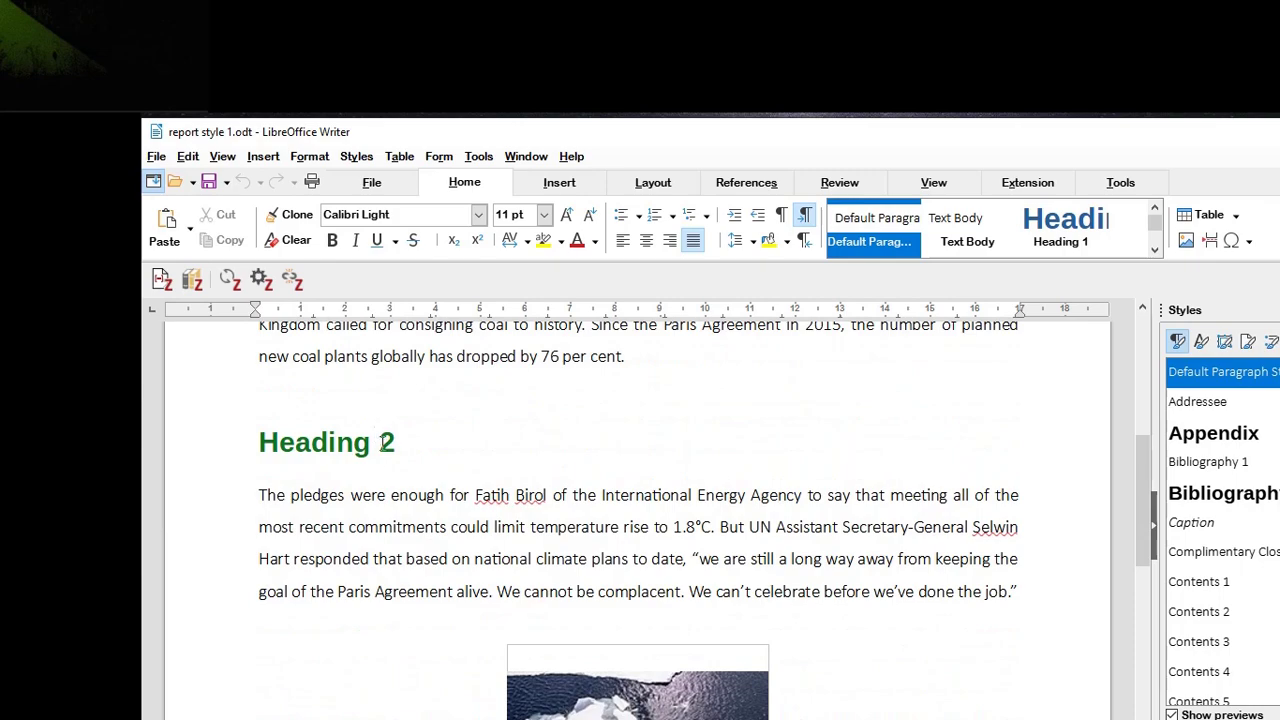
pyautogui.click(352, 441)
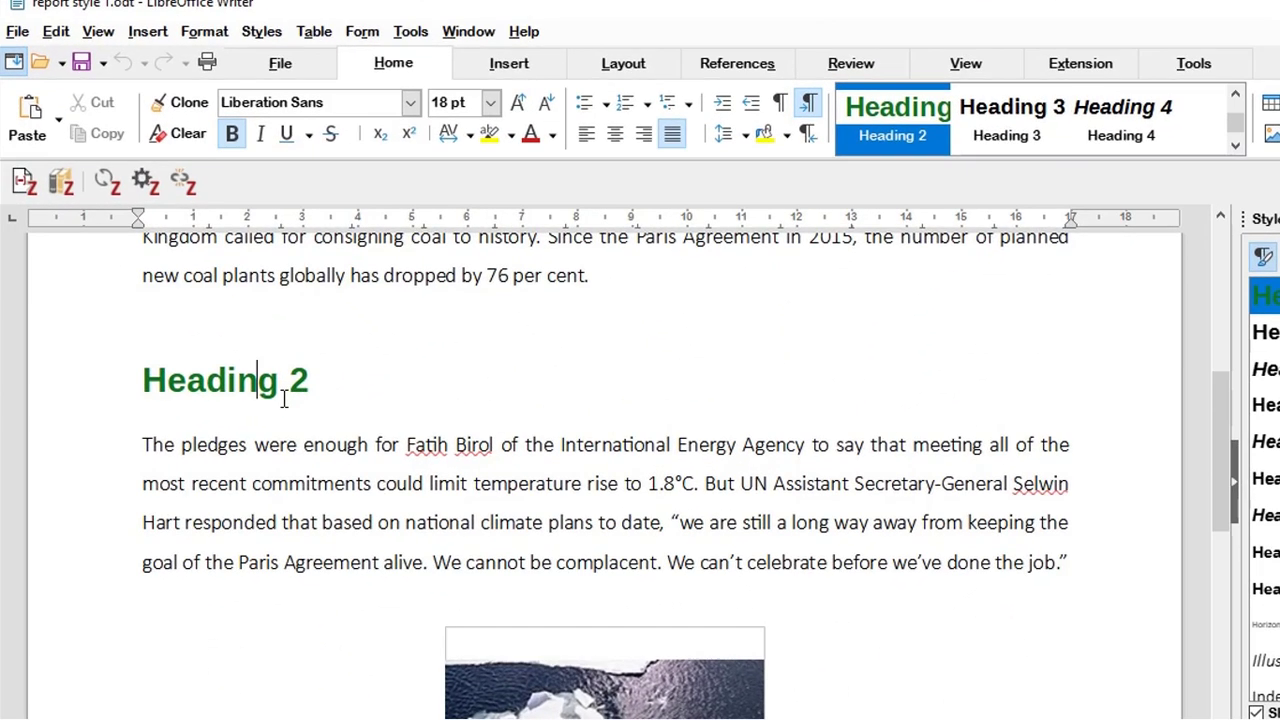
pyautogui.scroll(-3, 372, 452)
pyautogui.scroll(-4, 283, 400)
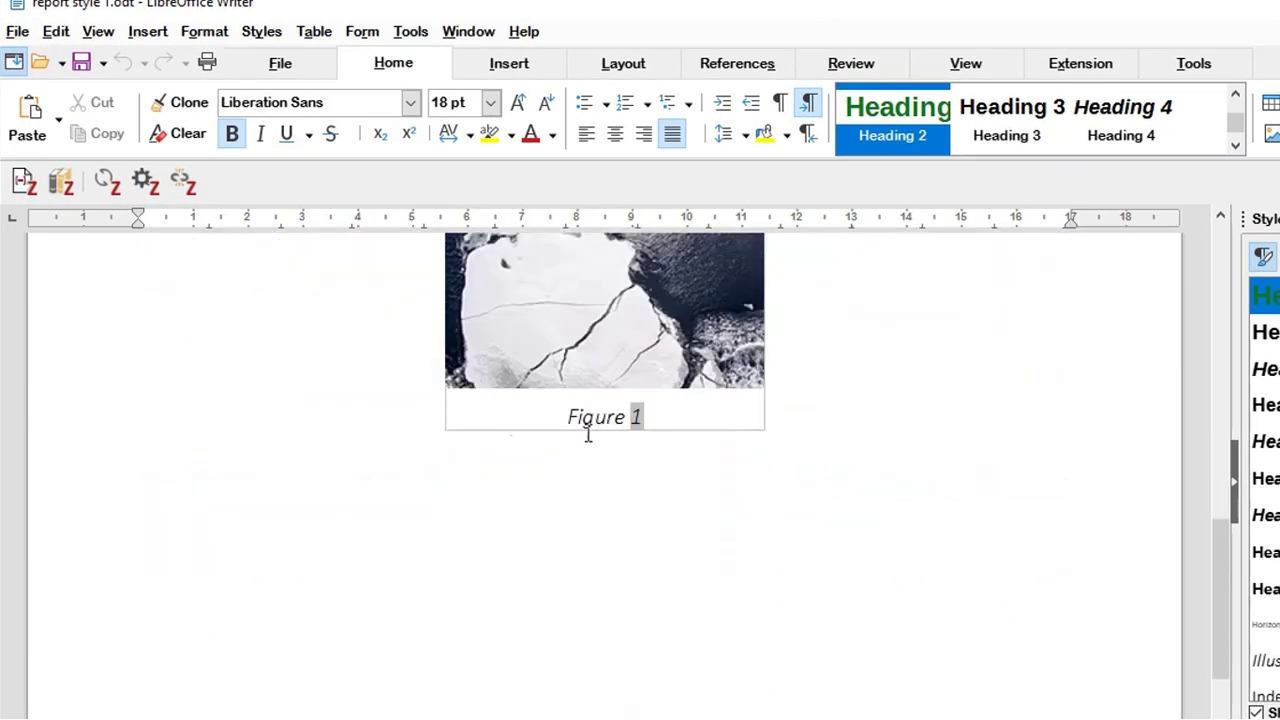
pyautogui.scroll(2, 679, 434)
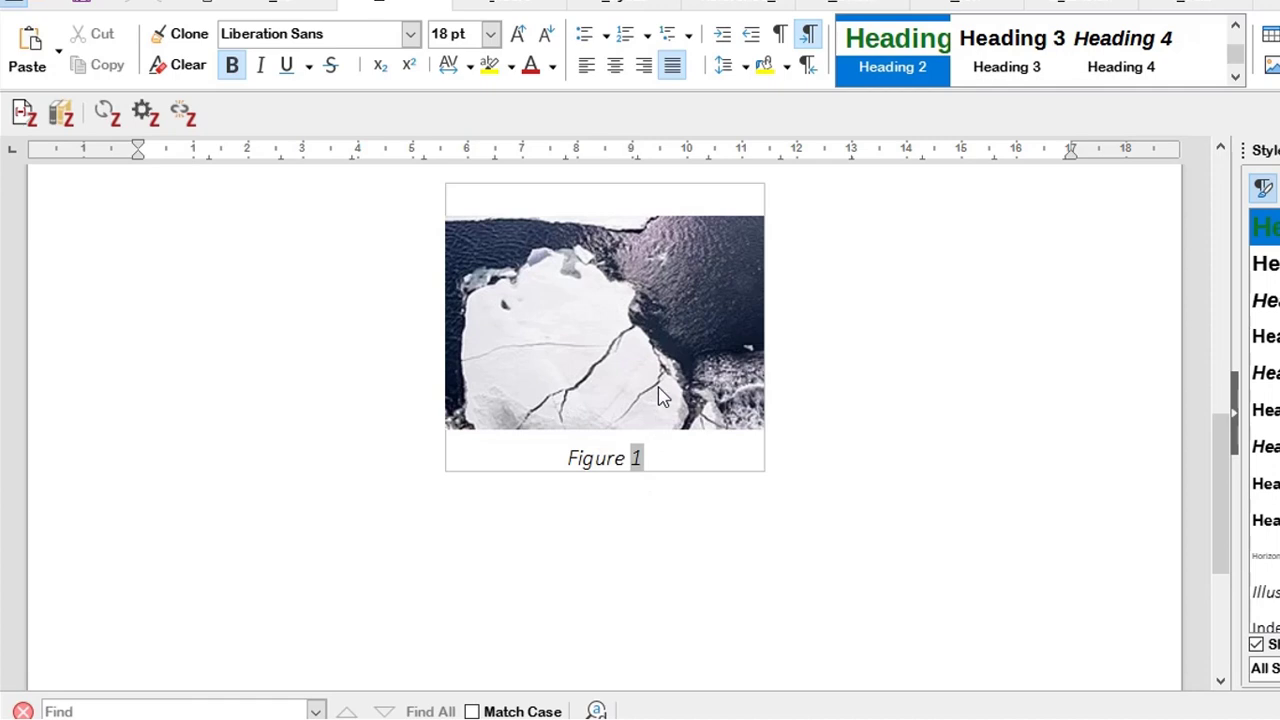
pyautogui.scroll(-5, 637, 330)
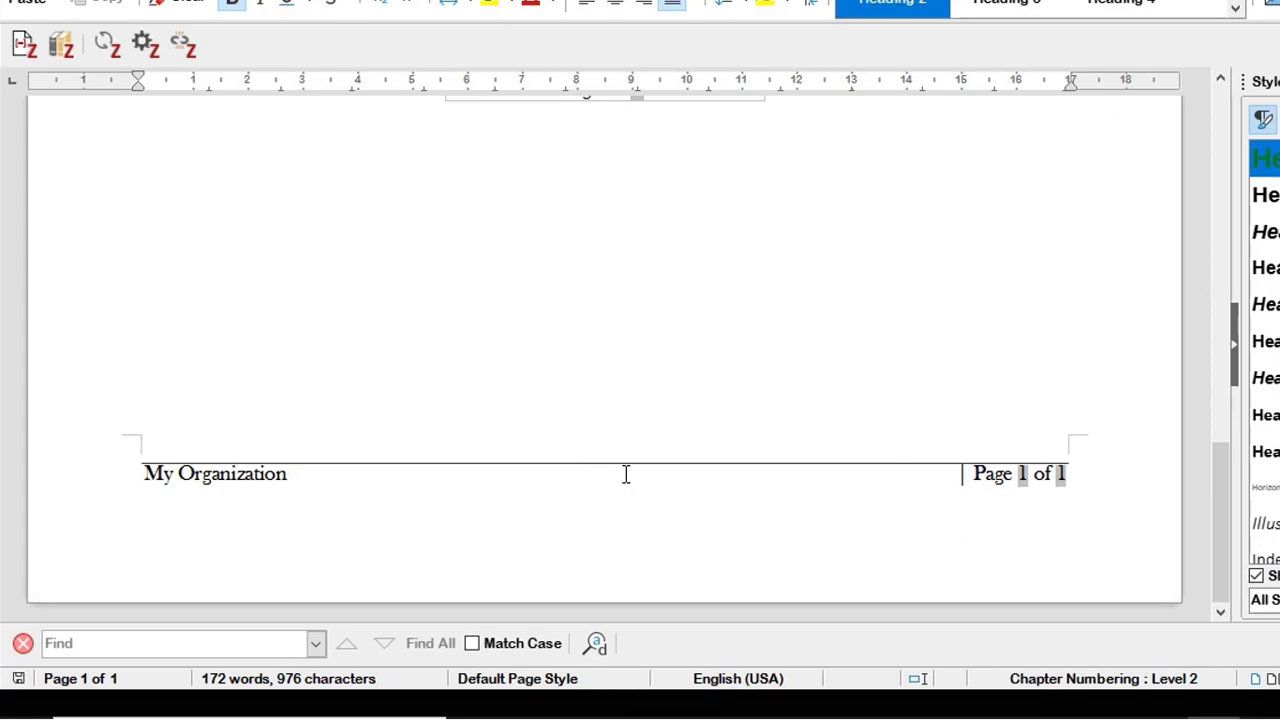
pyautogui.scroll(10, 626, 474)
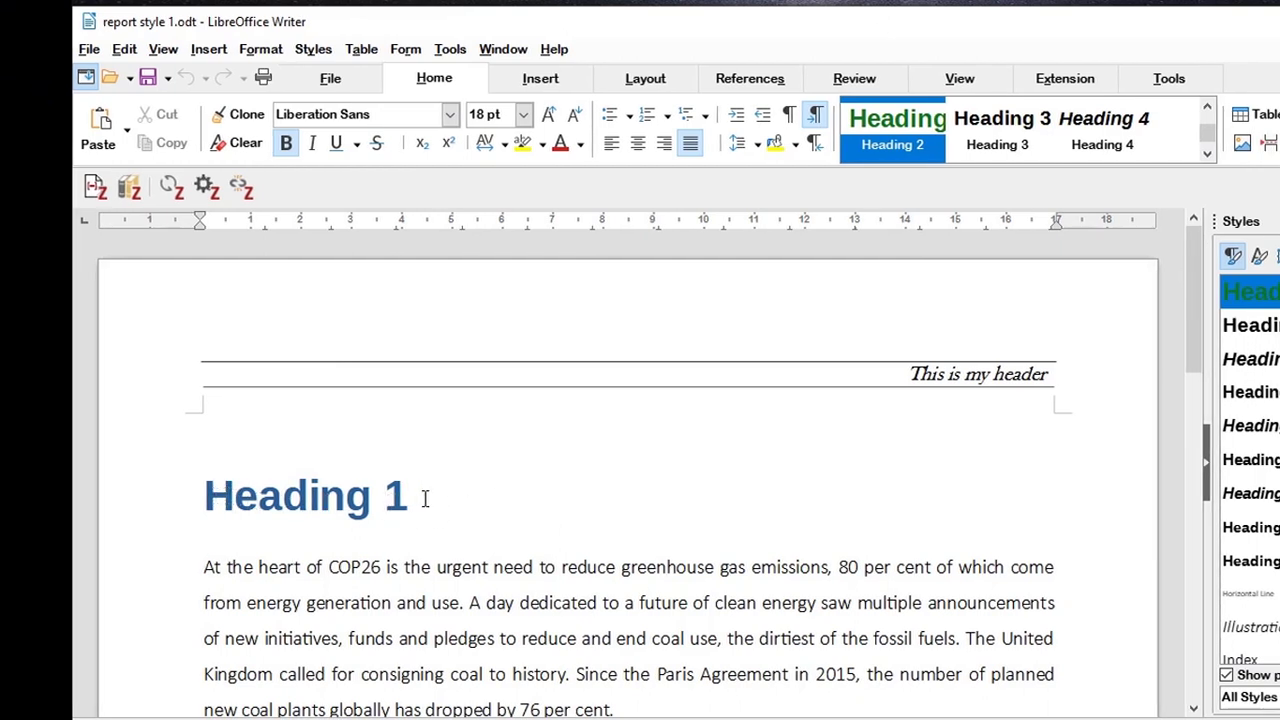
pyautogui.scroll(-3, 451, 500)
pyautogui.scroll(3, 458, 507)
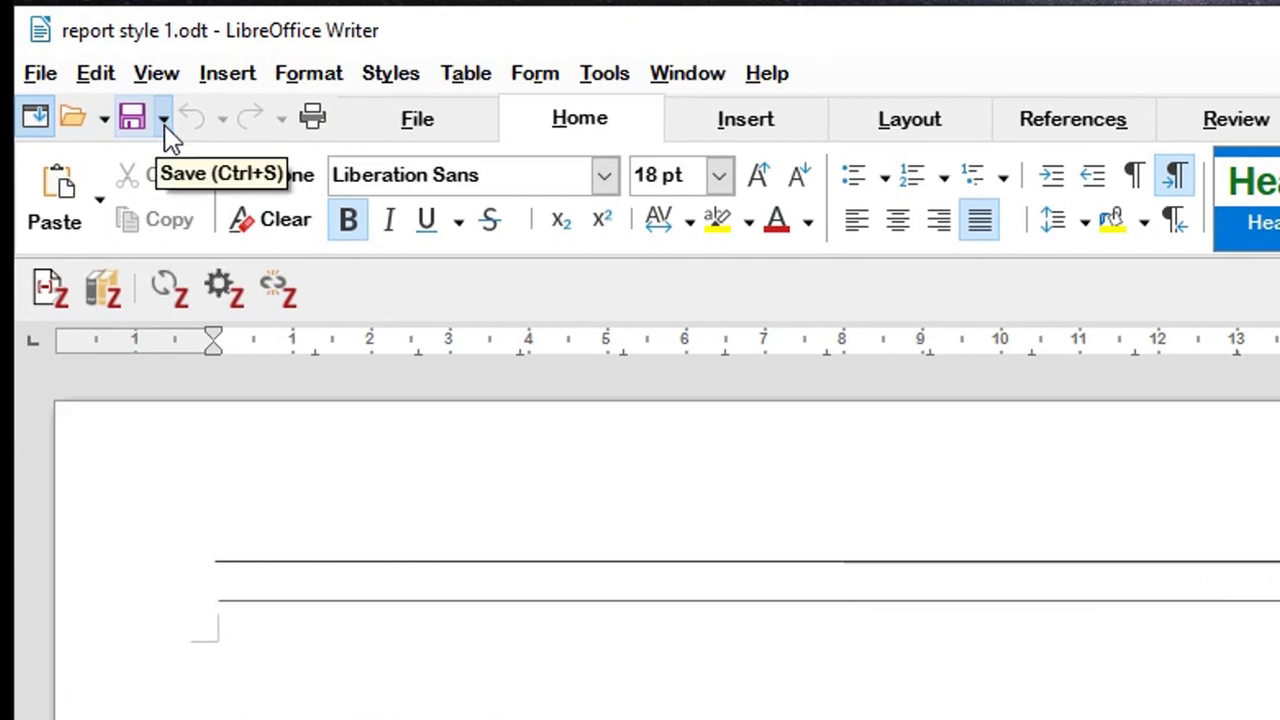
# Start saving the current report document as a template
pyautogui.click(164, 129)
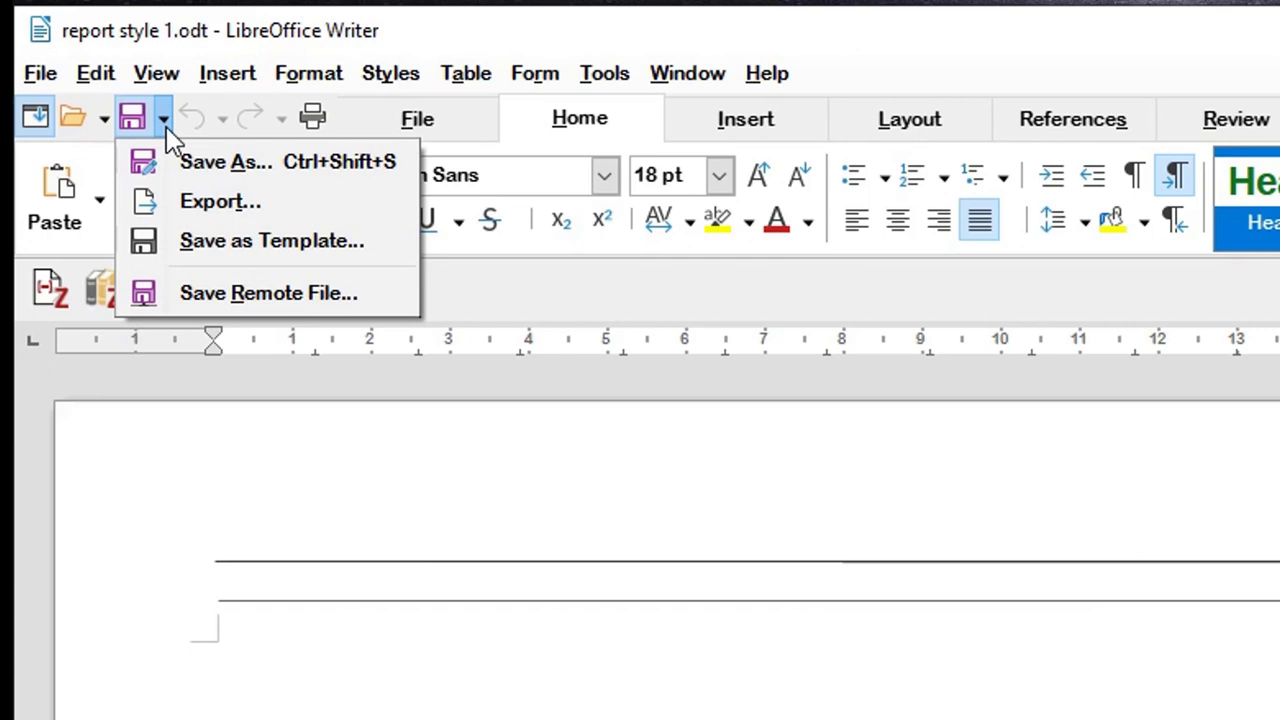
pyautogui.click(371, 241)
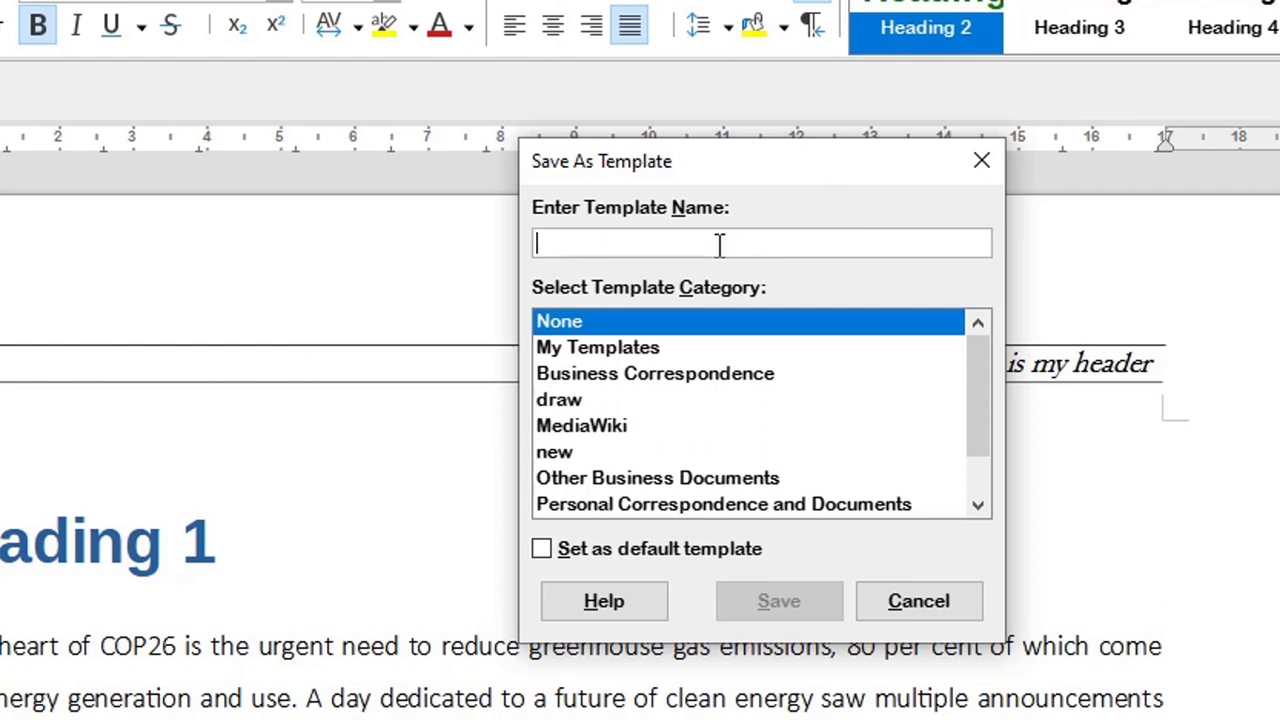
pyautogui.write('RE')
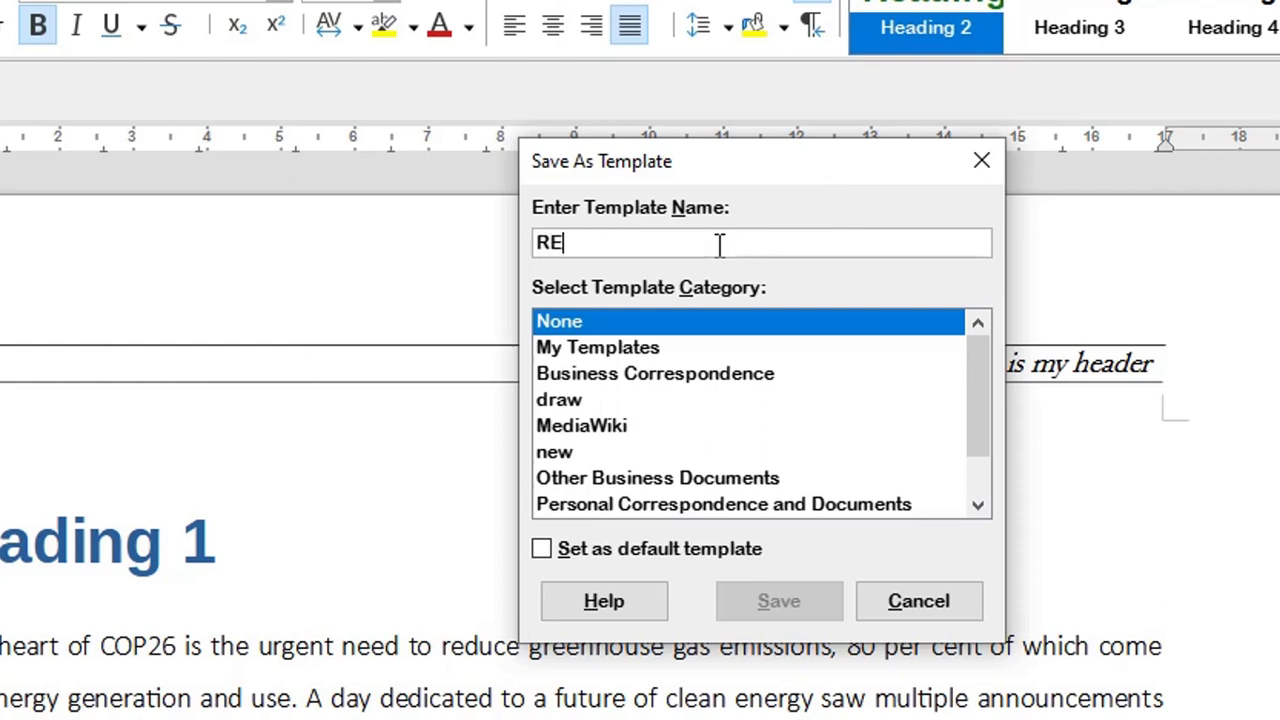
pyautogui.write('port')
pyautogui.press('BackSpace')
pyautogui.press('BackSpace')
pyautogui.press('BackSpace')
pyautogui.press('BackSpace')
pyautogui.press('BackSpace')
pyautogui.press('BackSpace')
# Name the template "Monthly Report" and save it in the My Templates category
pyautogui.write('Mon')
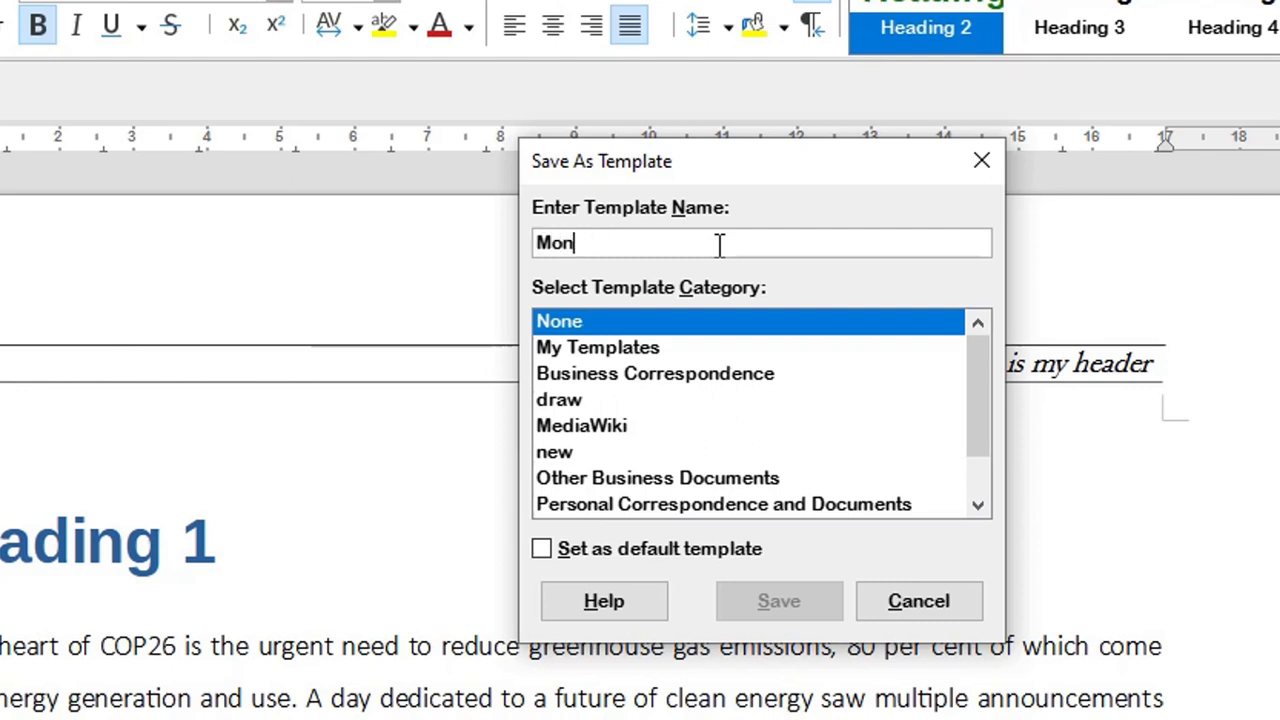
pyautogui.write('thly Repor')
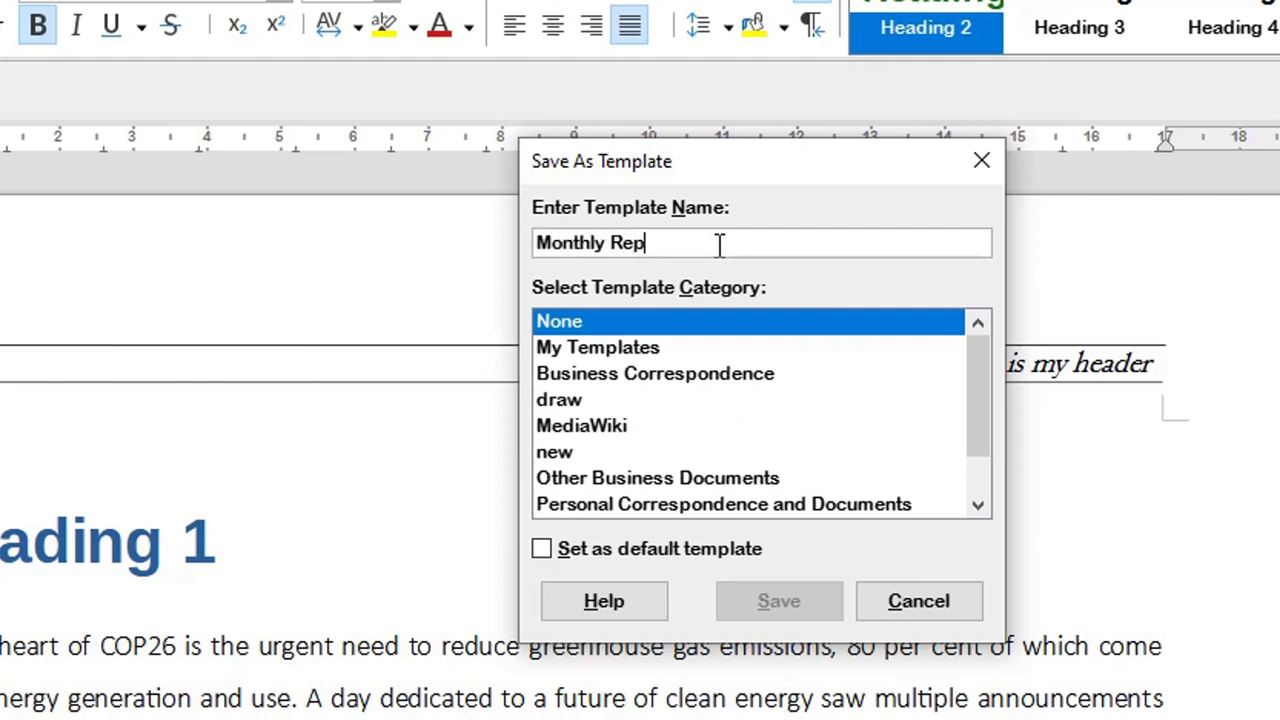
pyautogui.write('t')
pyautogui.click(593, 350)
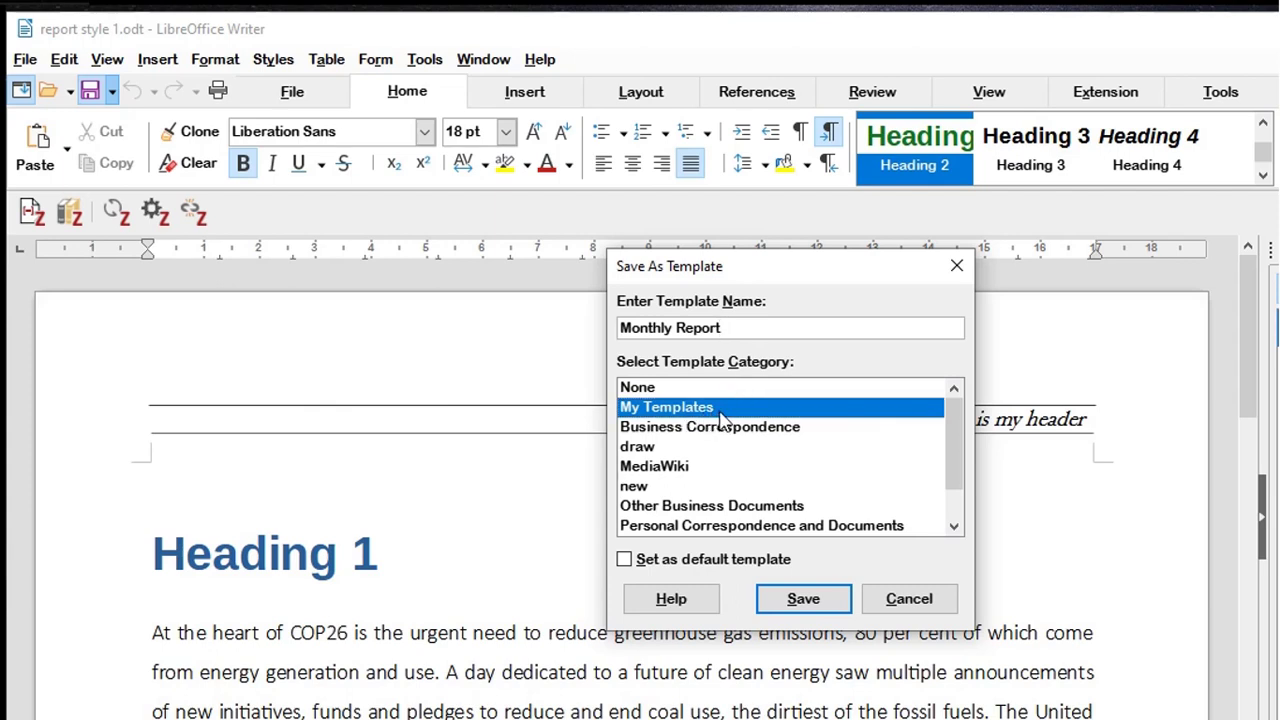
pyautogui.click(828, 606)
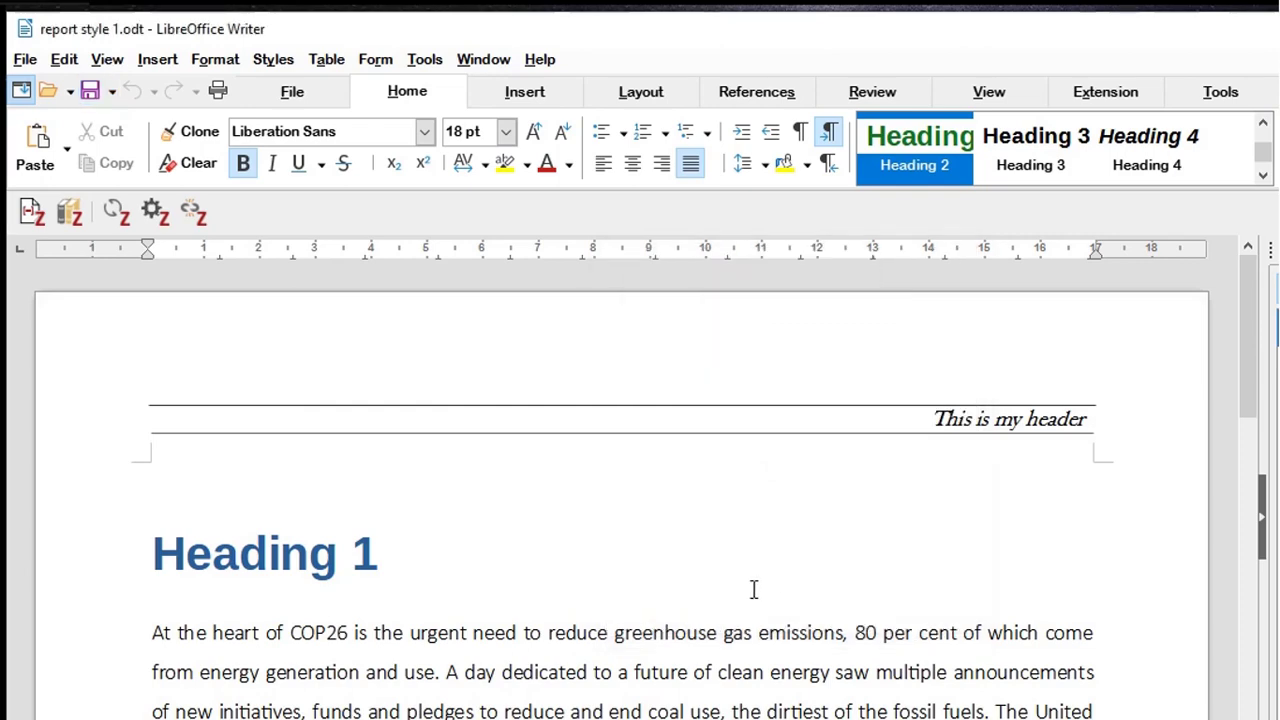
# Open the template manager and view the text document templates under All Categories, followed by My Templates
pyautogui.click(701, 586)
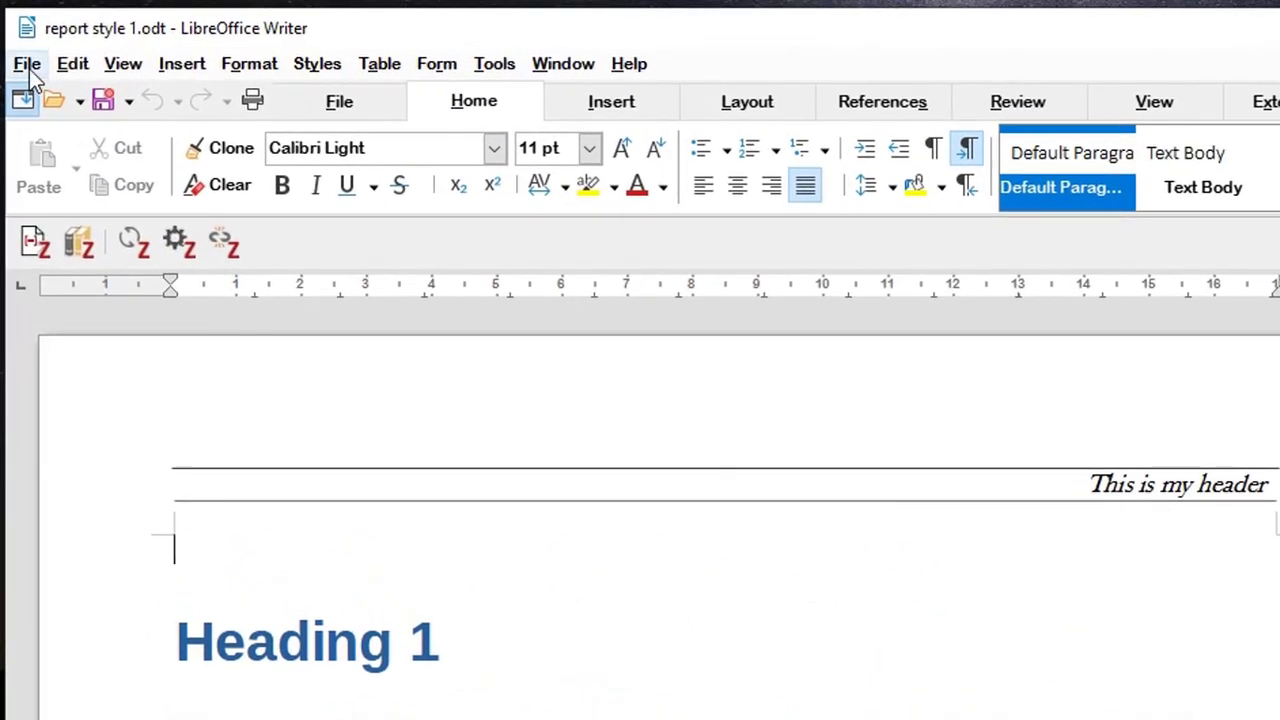
pyautogui.click(27, 64)
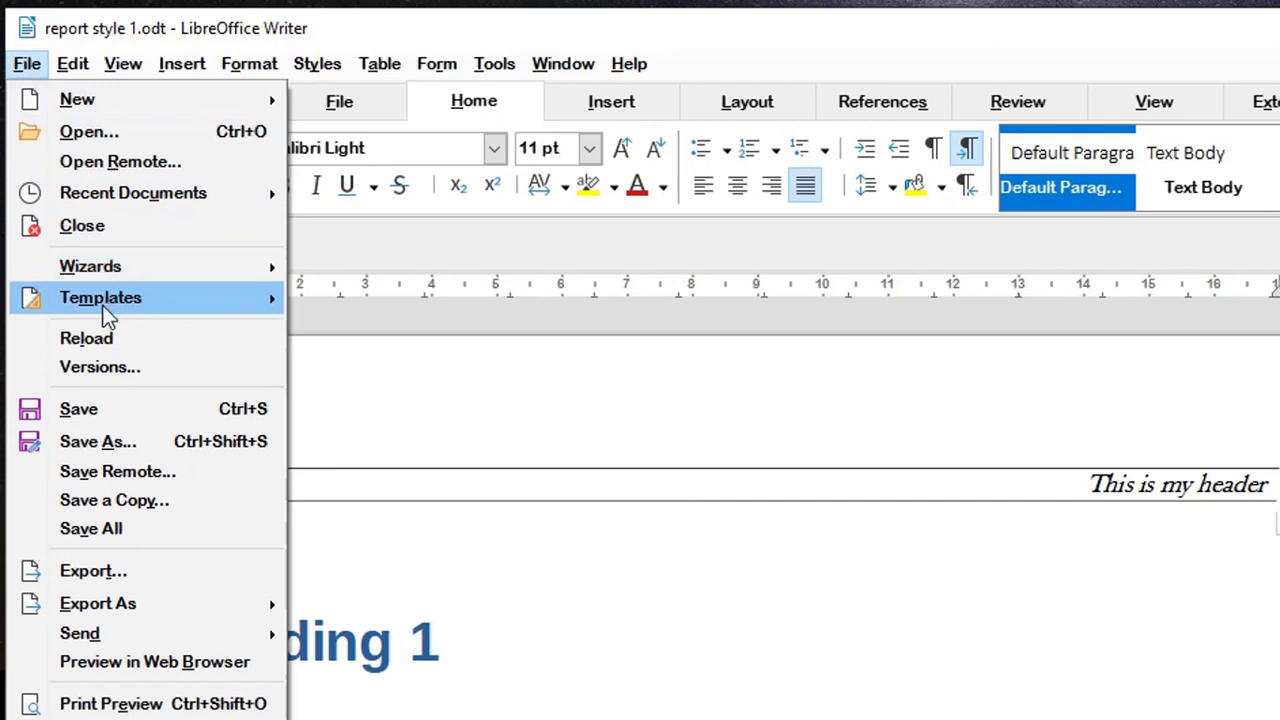
pyautogui.moveTo(104, 310)
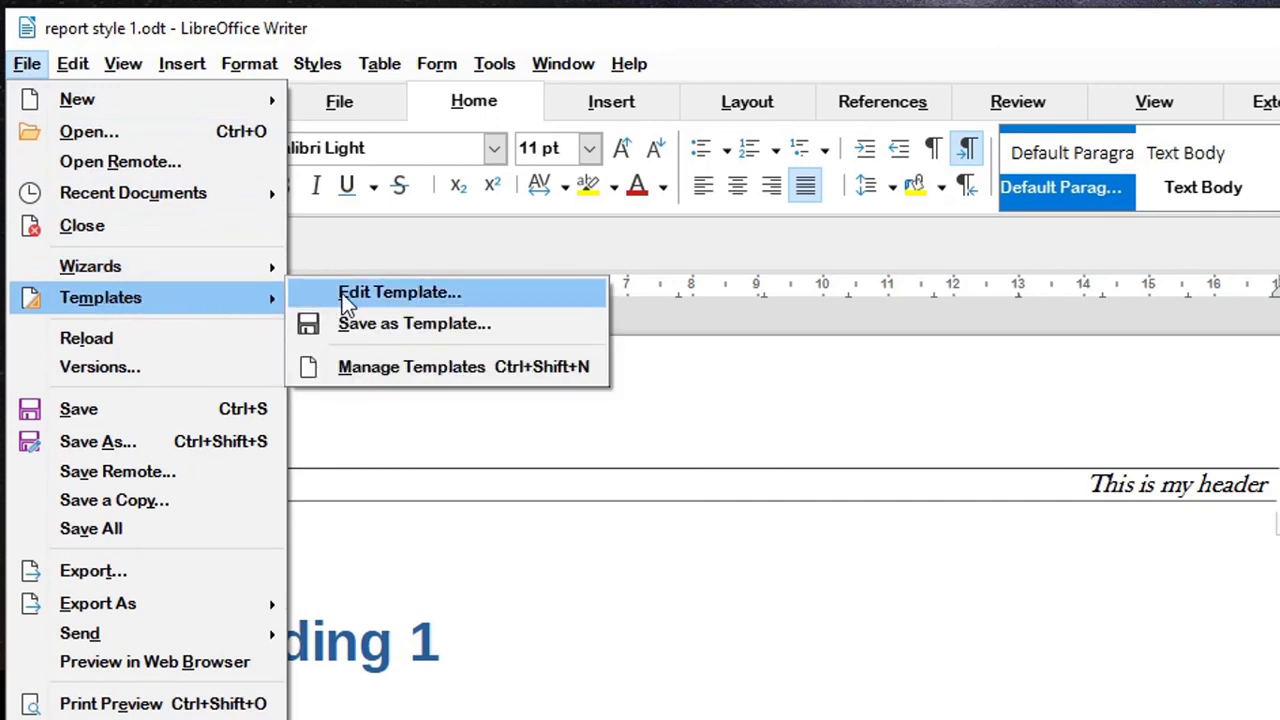
pyautogui.click(475, 377)
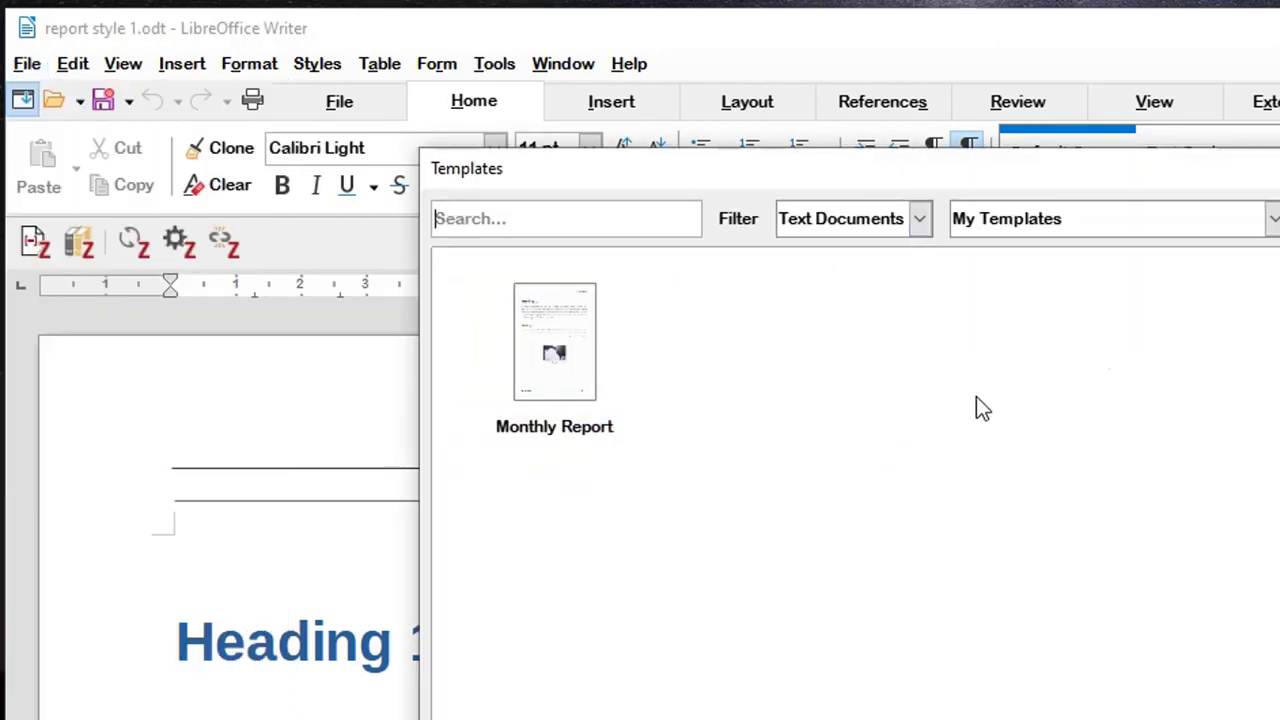
pyautogui.click(1273, 220)
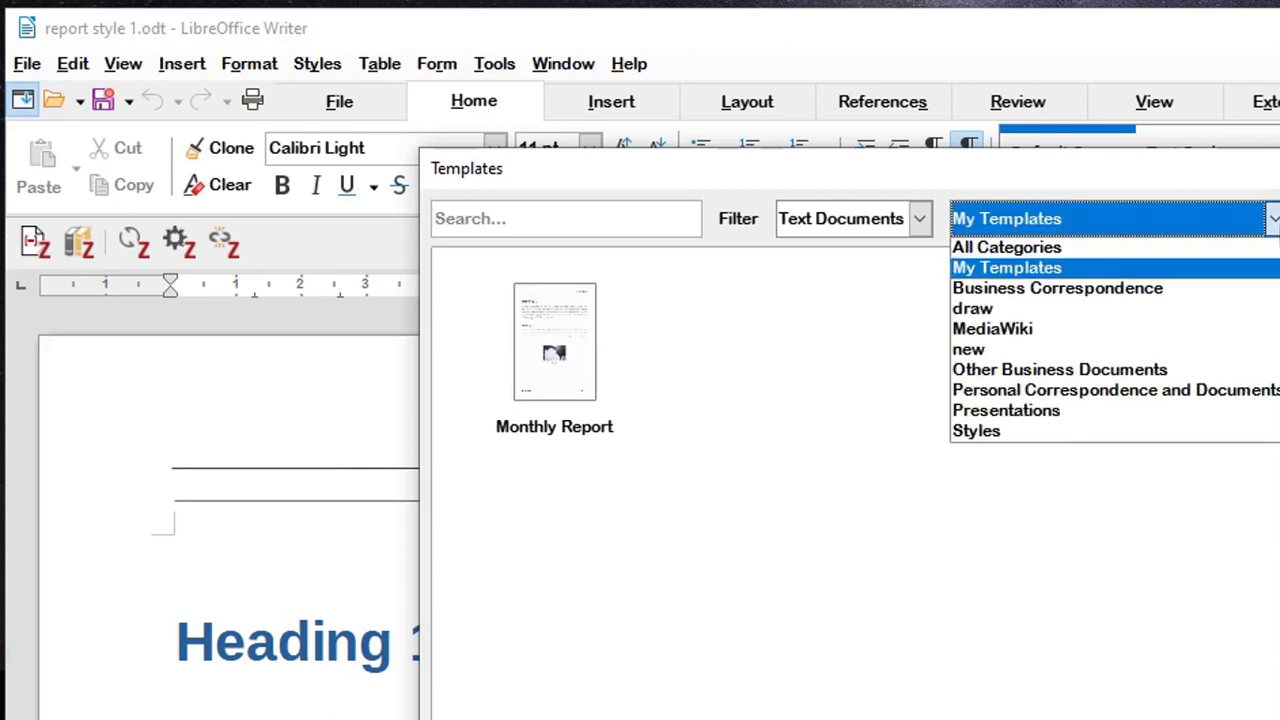
pyautogui.click(1070, 247)
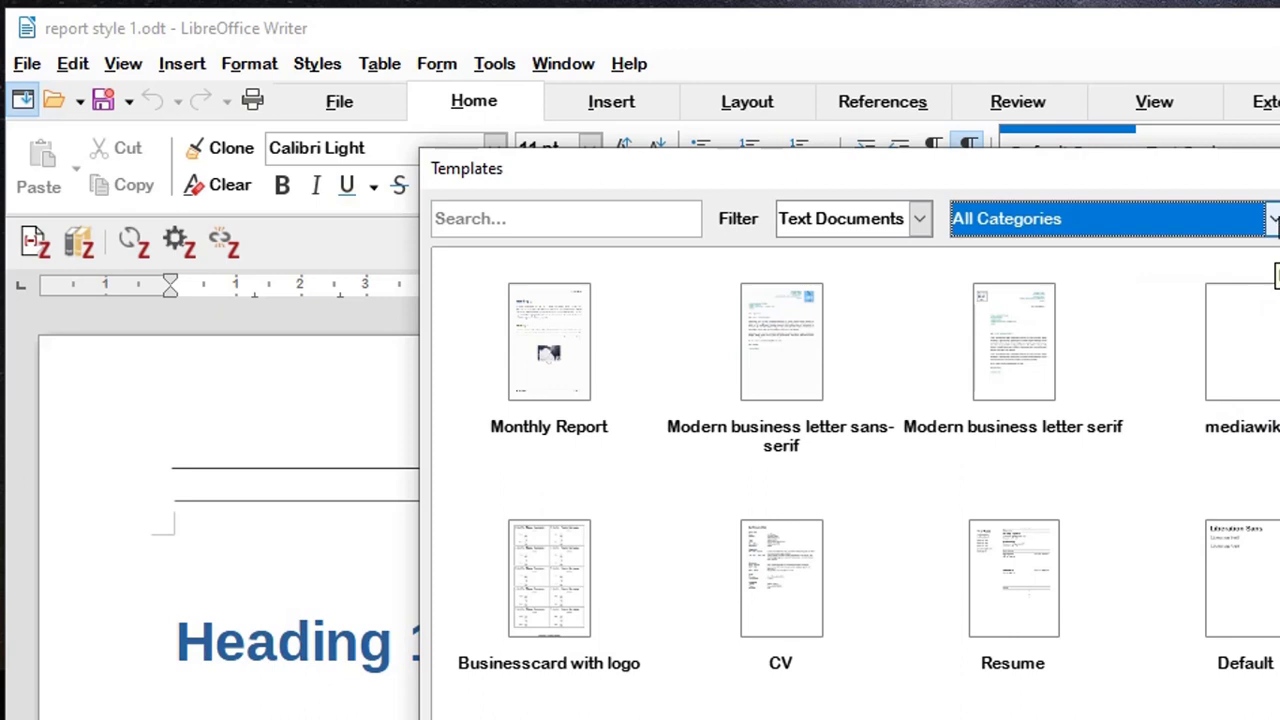
pyautogui.click(1273, 220)
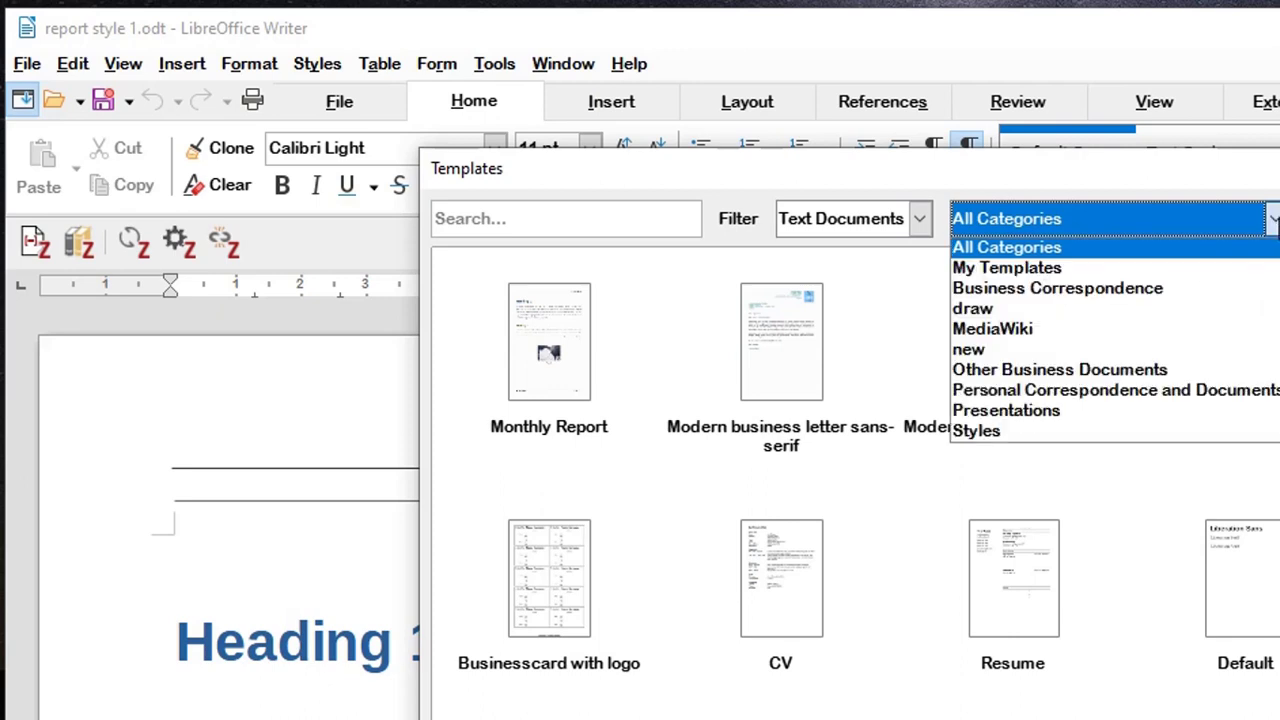
pyautogui.click(1078, 267)
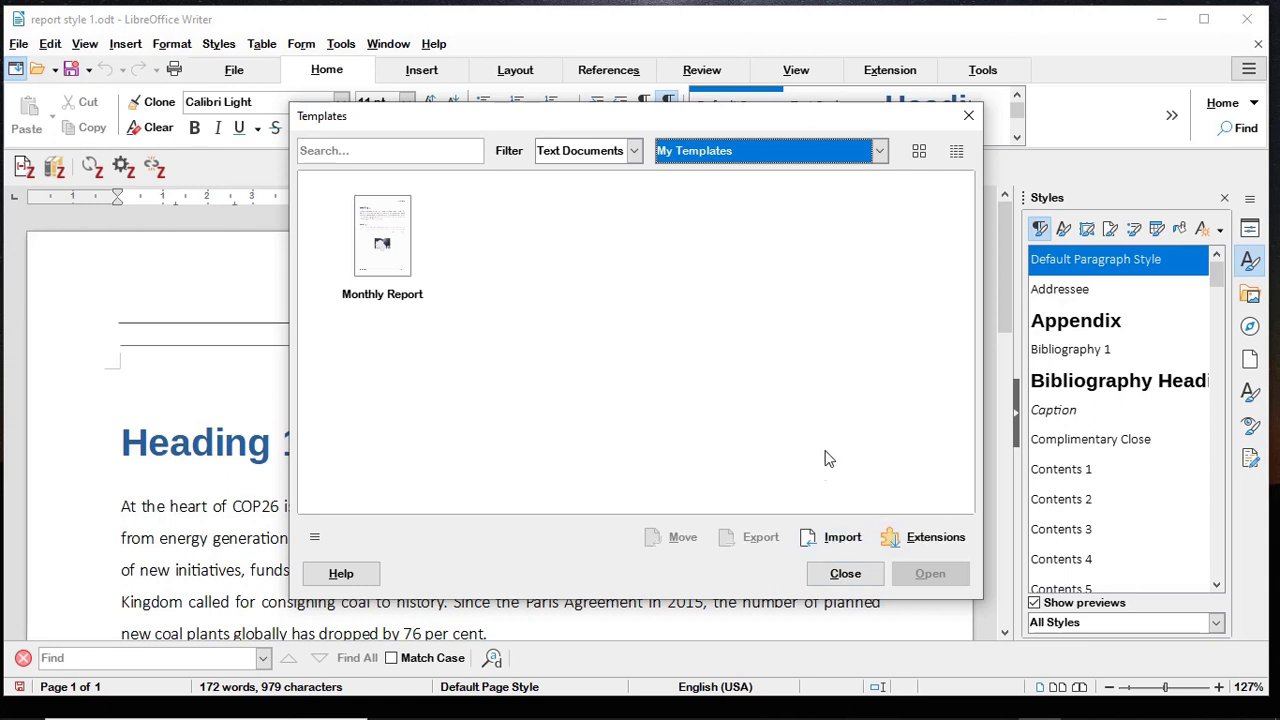
# Try importing a template file into the My Templates category and close the template manager
pyautogui.click(828, 540)
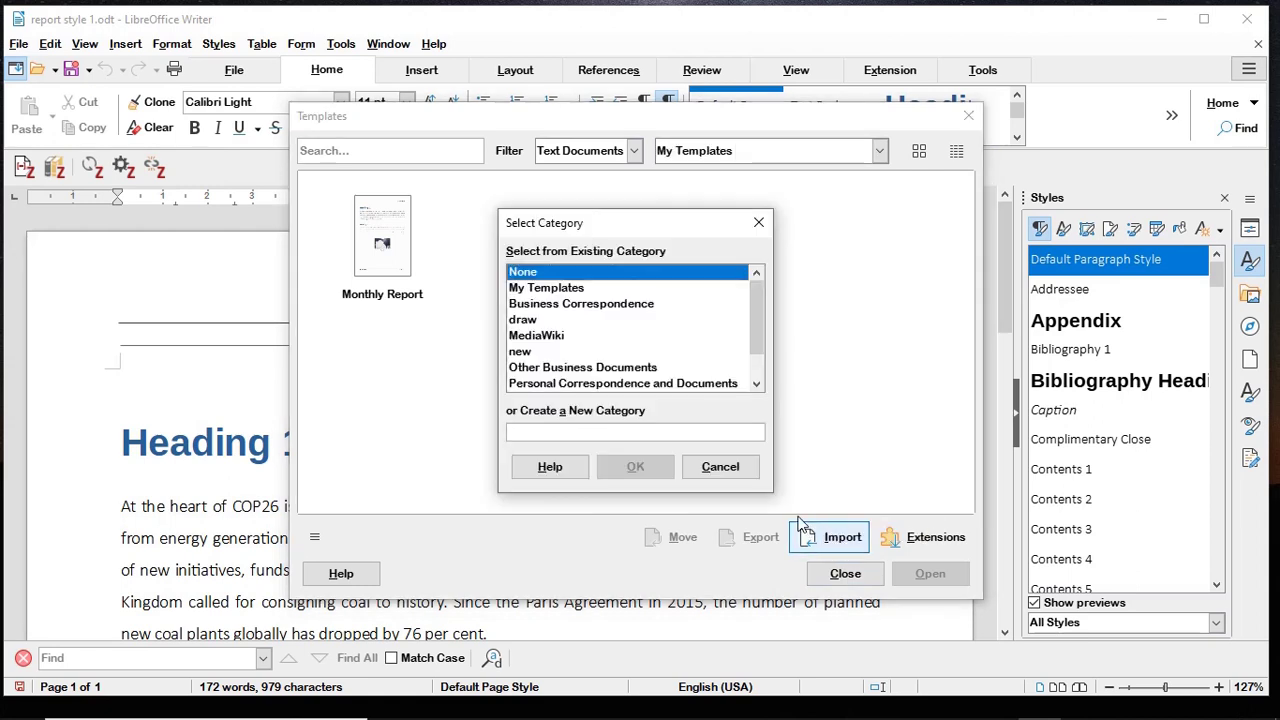
pyautogui.click(550, 288)
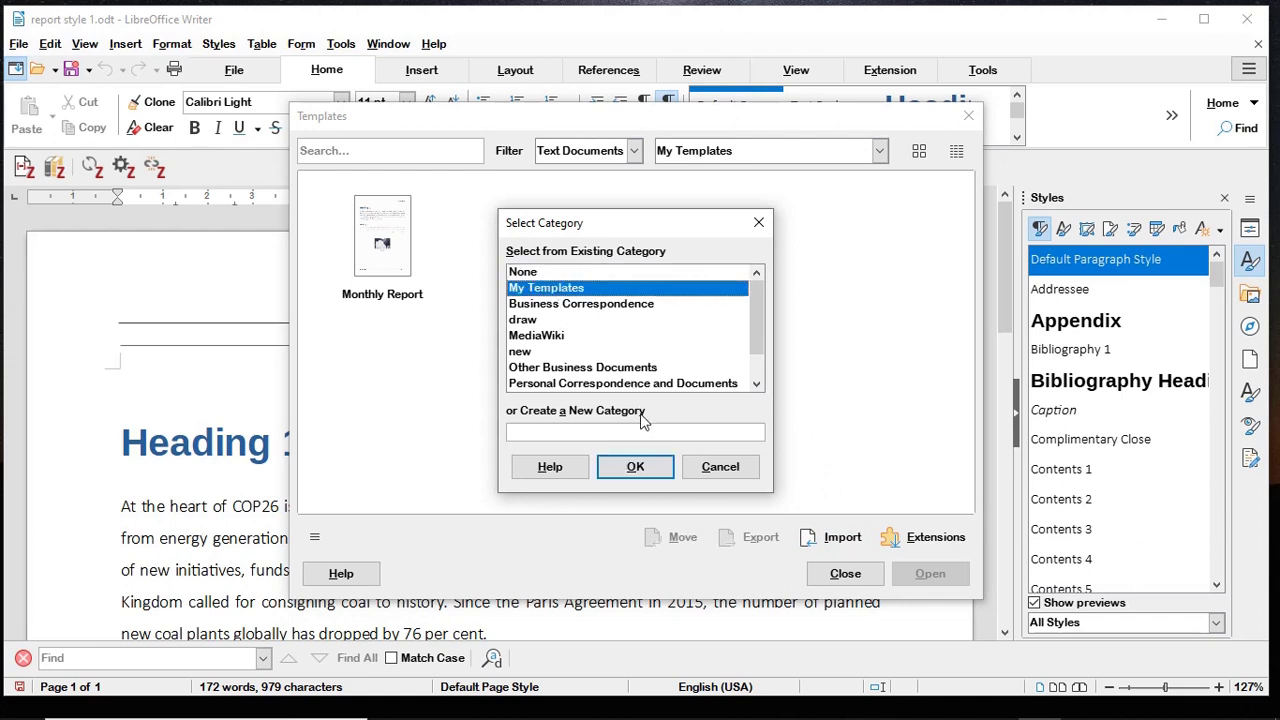
pyautogui.click(636, 467)
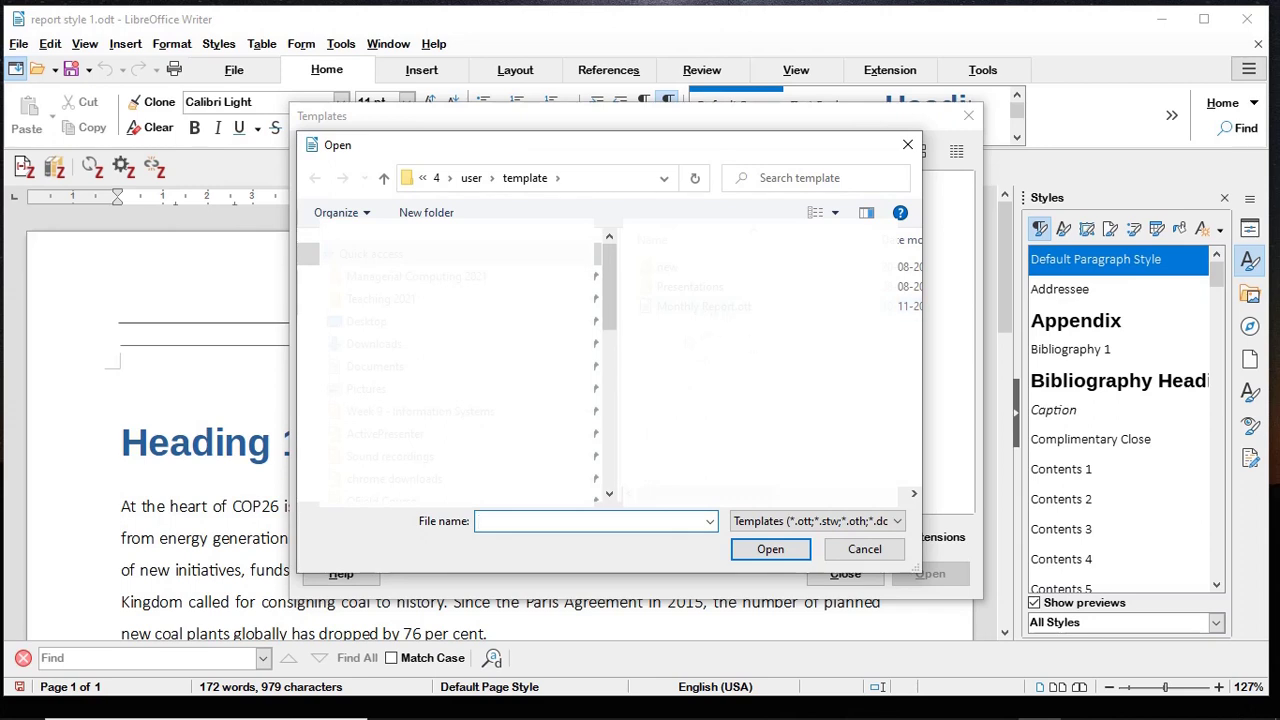
pyautogui.click(860, 549)
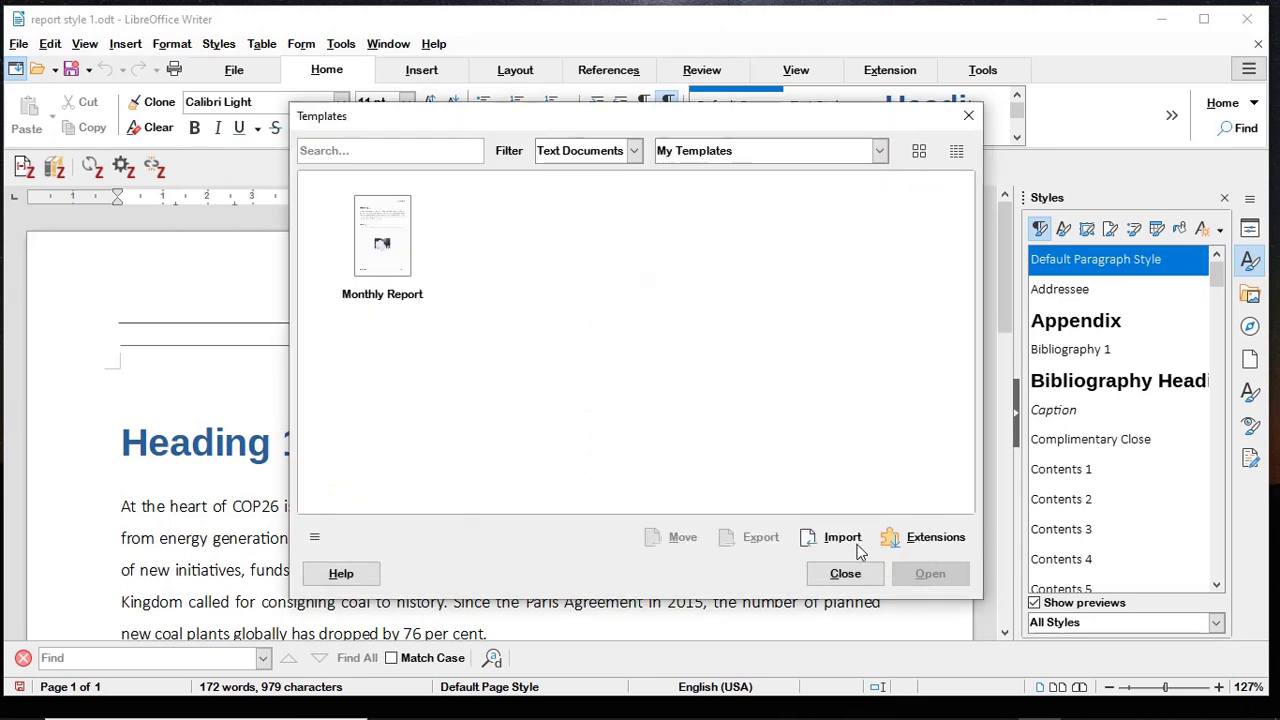
pyautogui.click(843, 577)
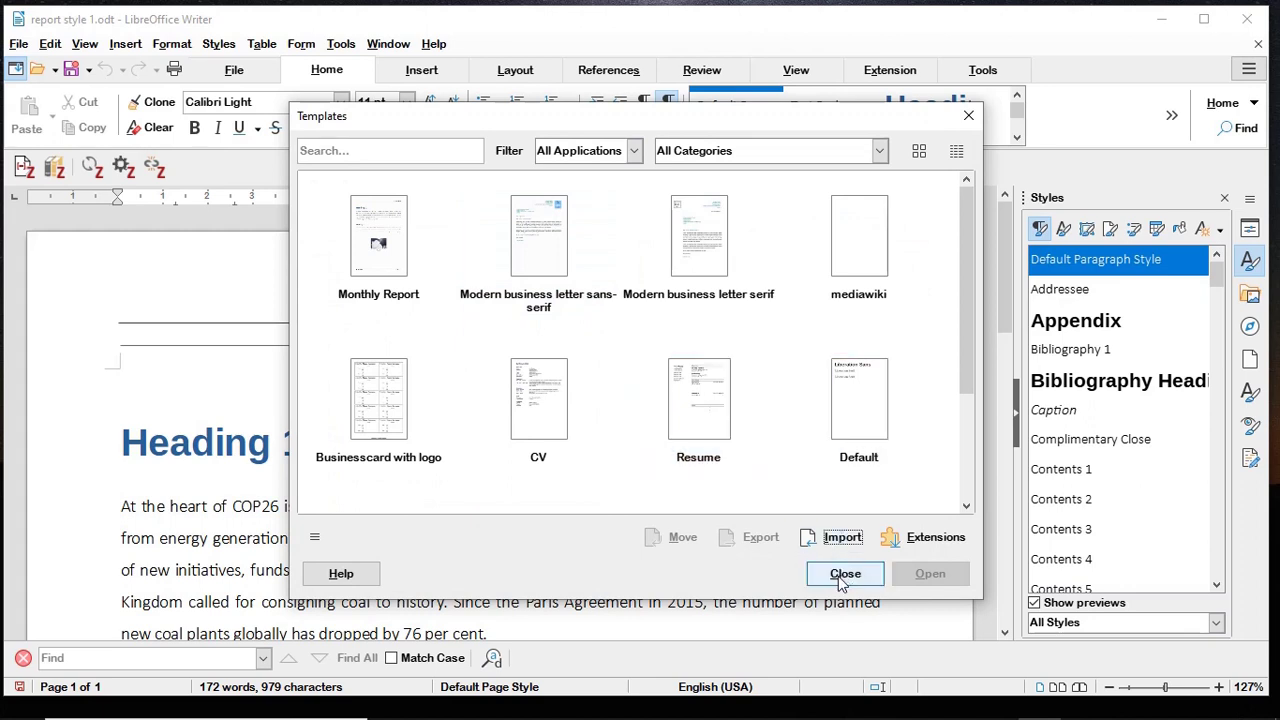
# Close the template manager and try saving the report document in the ODF Text Document Template (*.ott) format
pyautogui.click(842, 575)
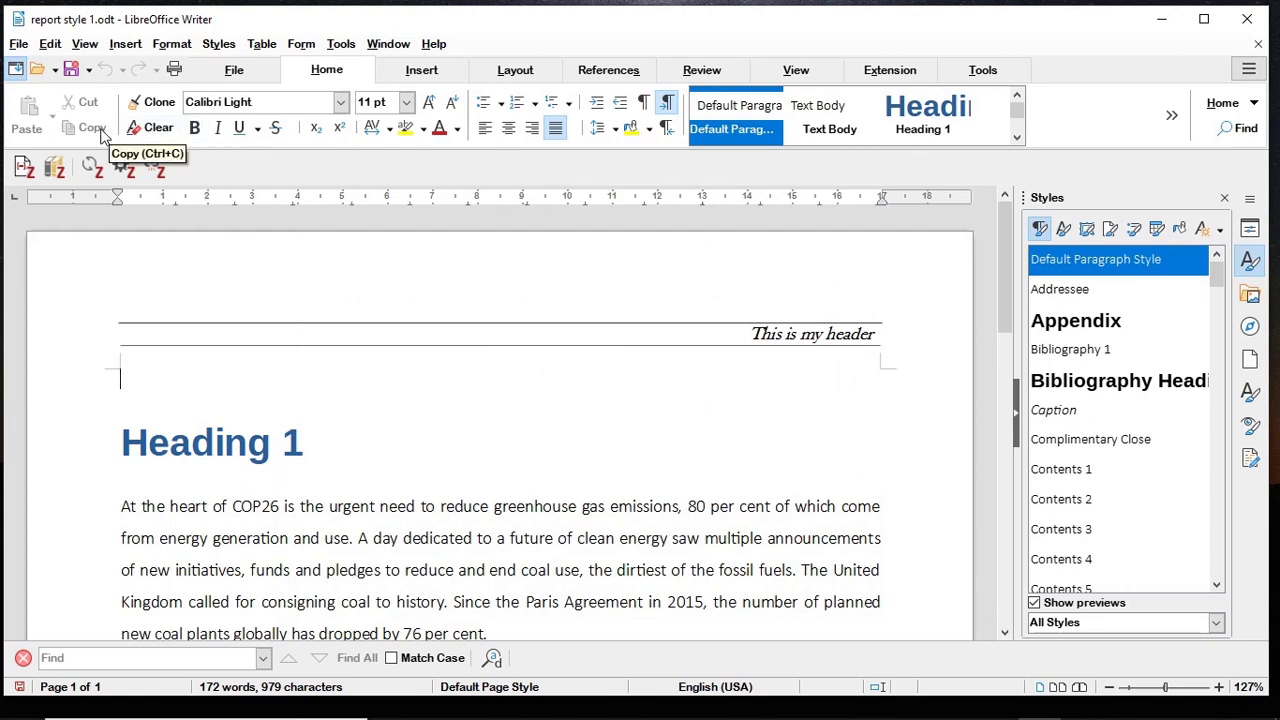
pyautogui.click(18, 45)
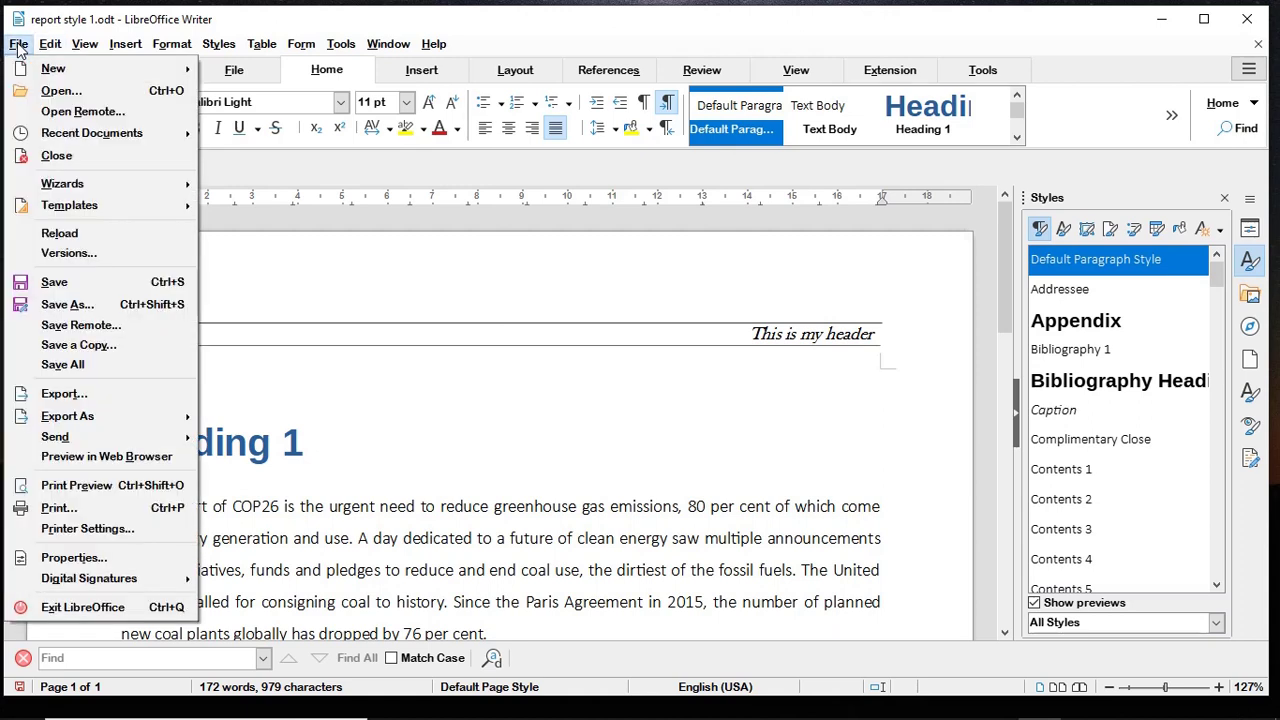
pyautogui.click(95, 304)
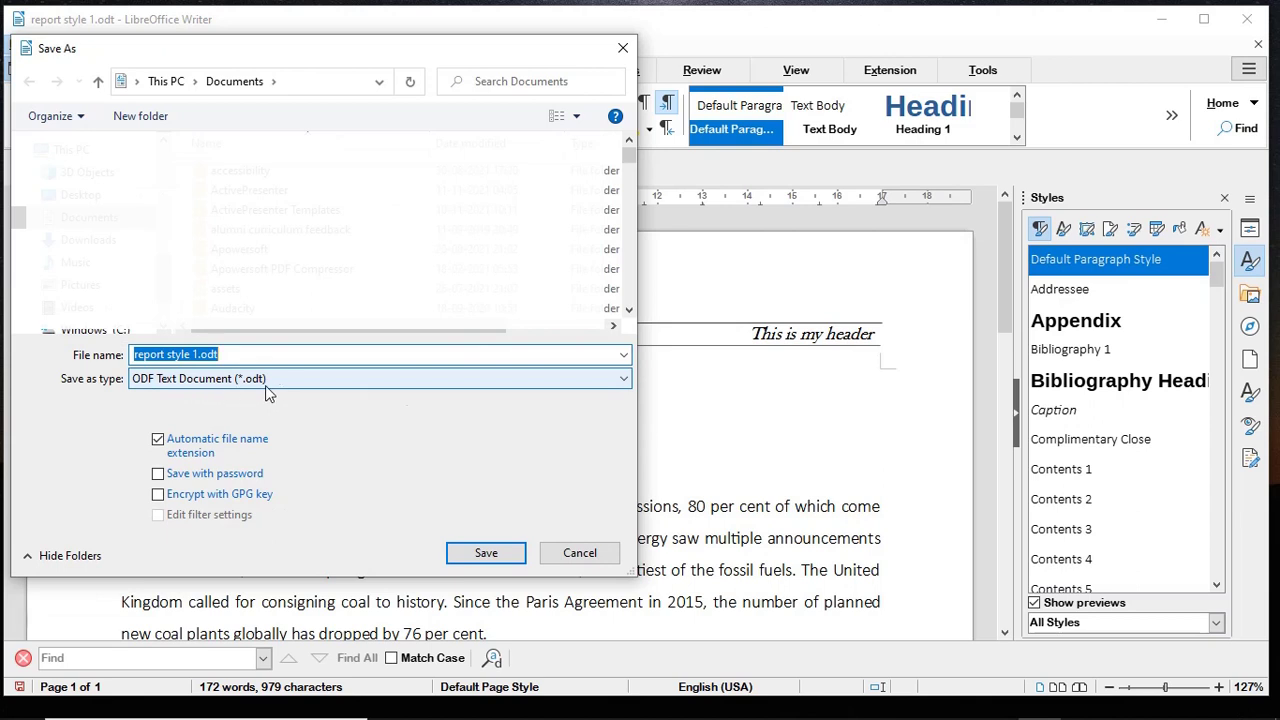
pyautogui.click(590, 386)
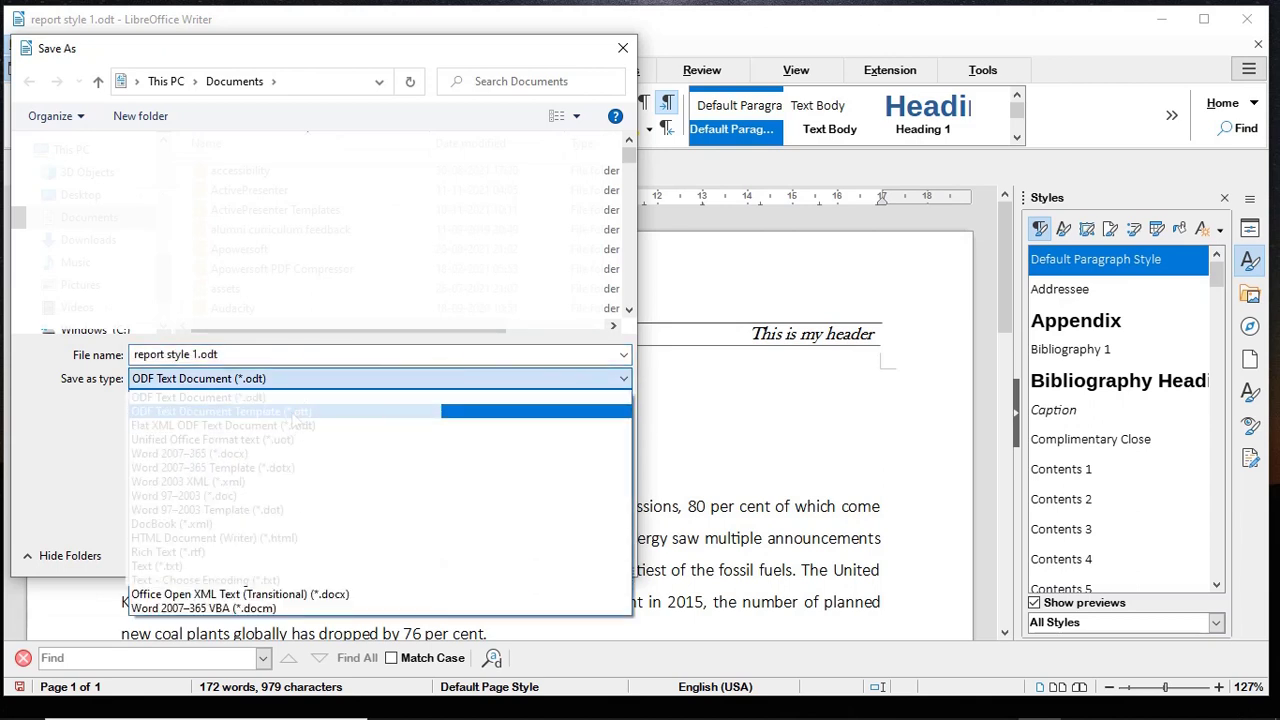
pyautogui.click(297, 413)
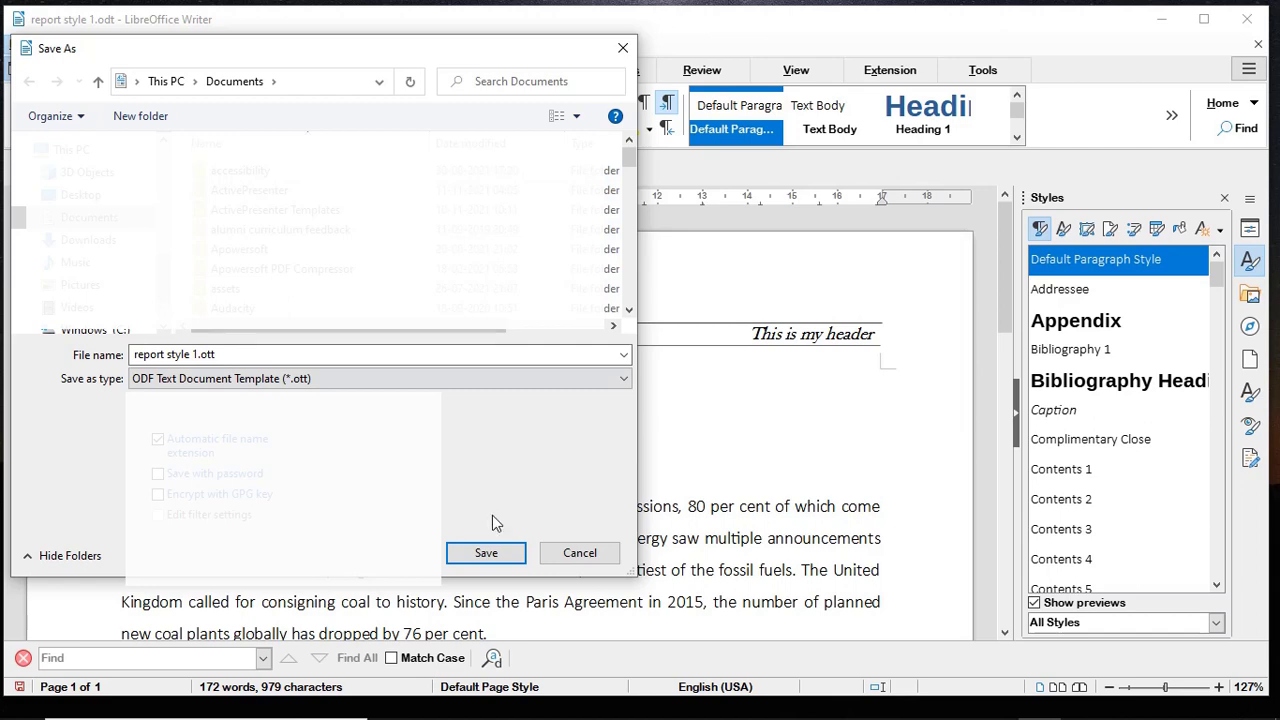
pyautogui.click(588, 566)
# Open the template manager, view the text document templates in the My Templates category, and close the manager
pyautogui.click(18, 44)
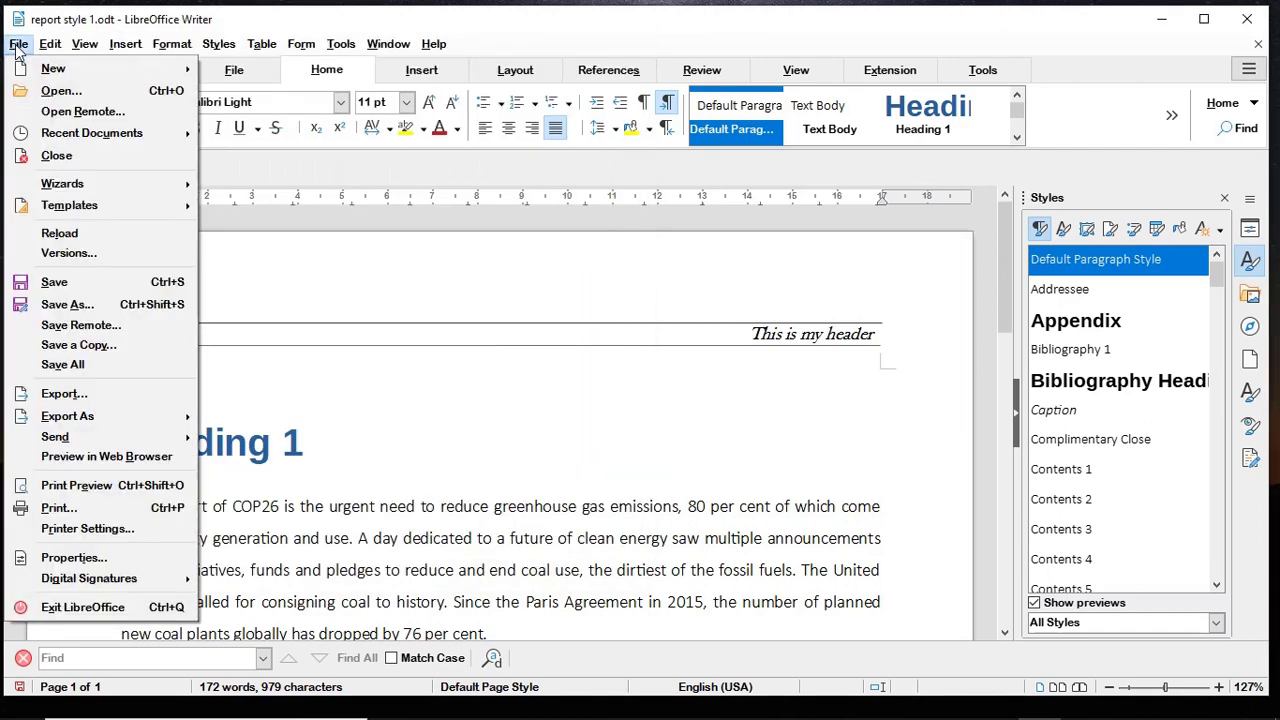
pyautogui.moveTo(88, 207)
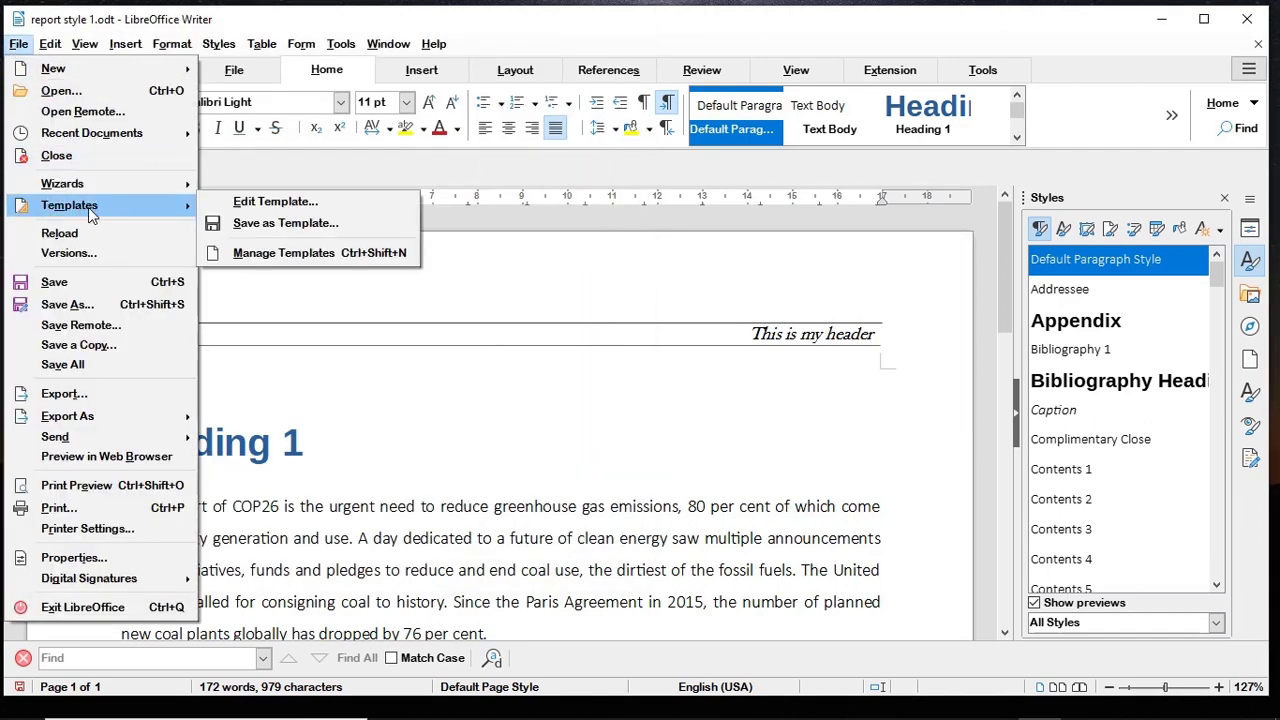
pyautogui.click(300, 254)
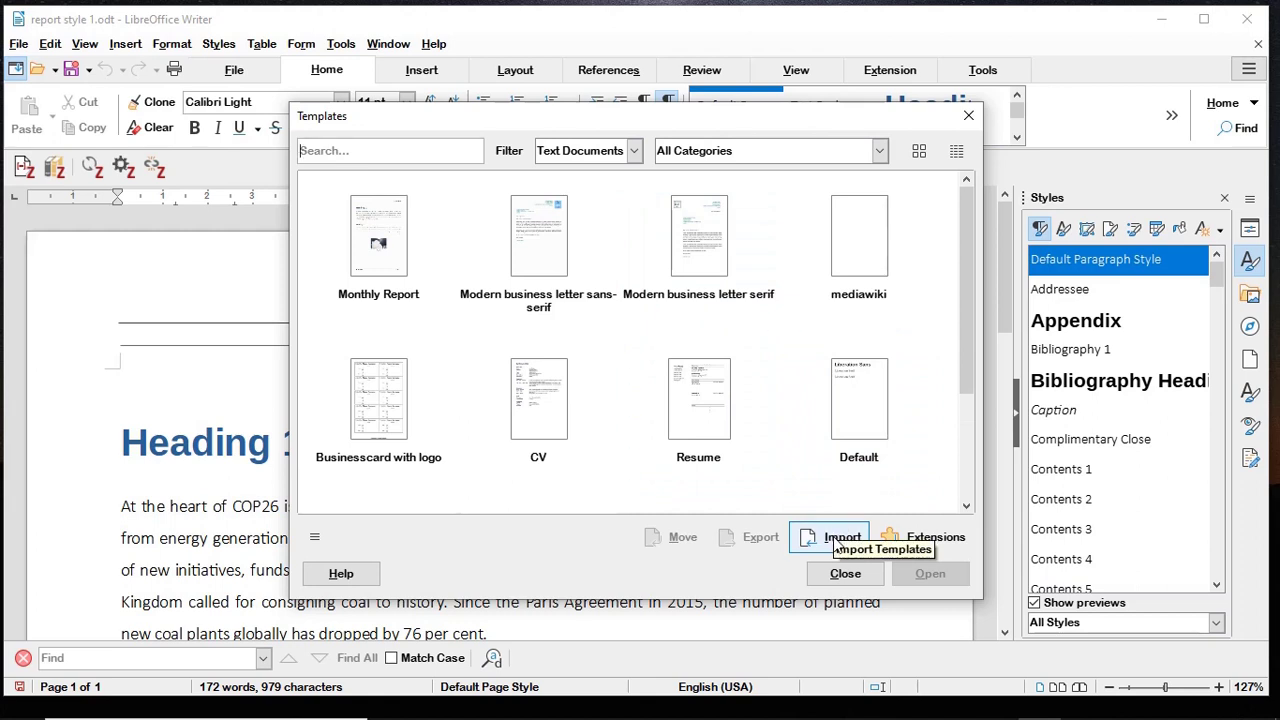
pyautogui.click(878, 150)
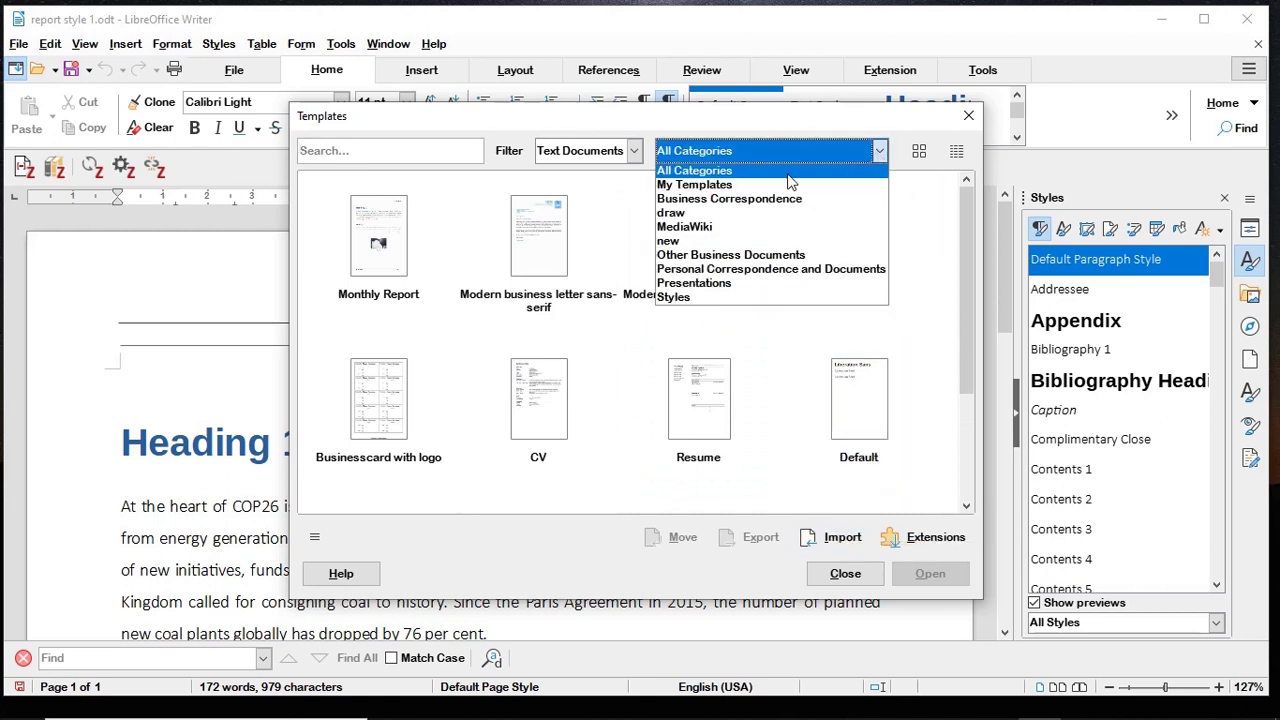
pyautogui.click(735, 184)
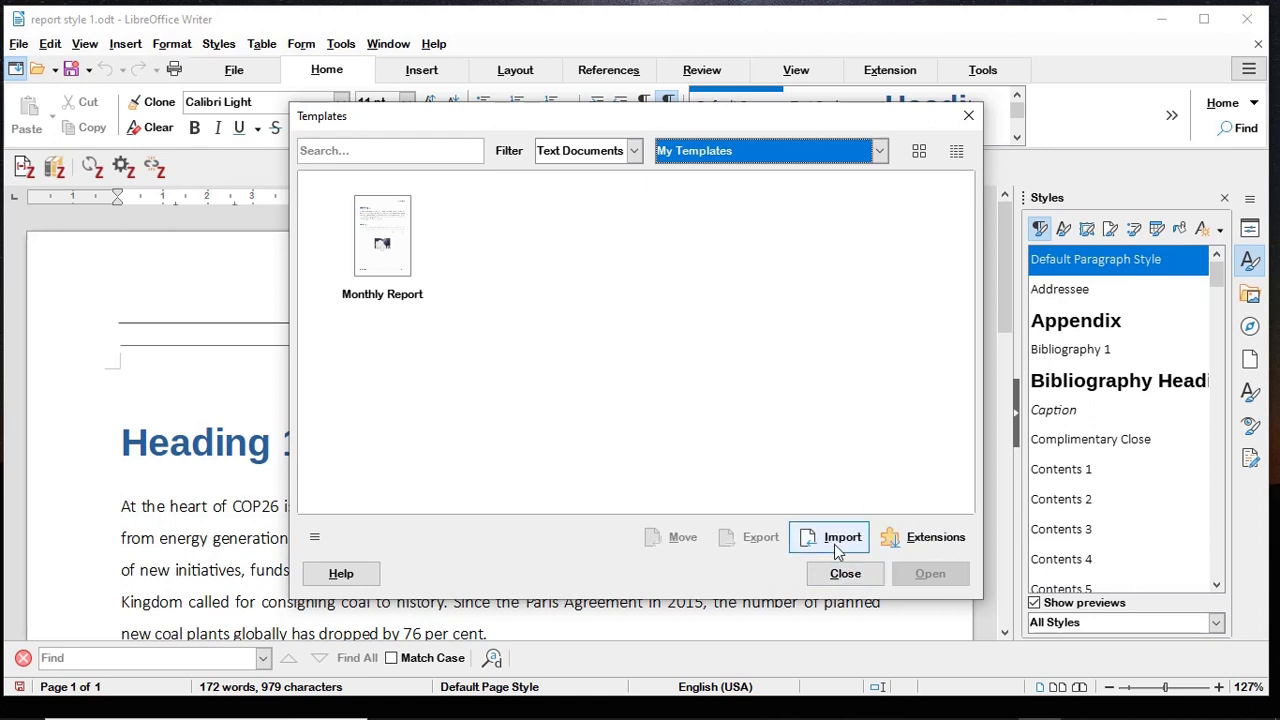
pyautogui.click(845, 574)
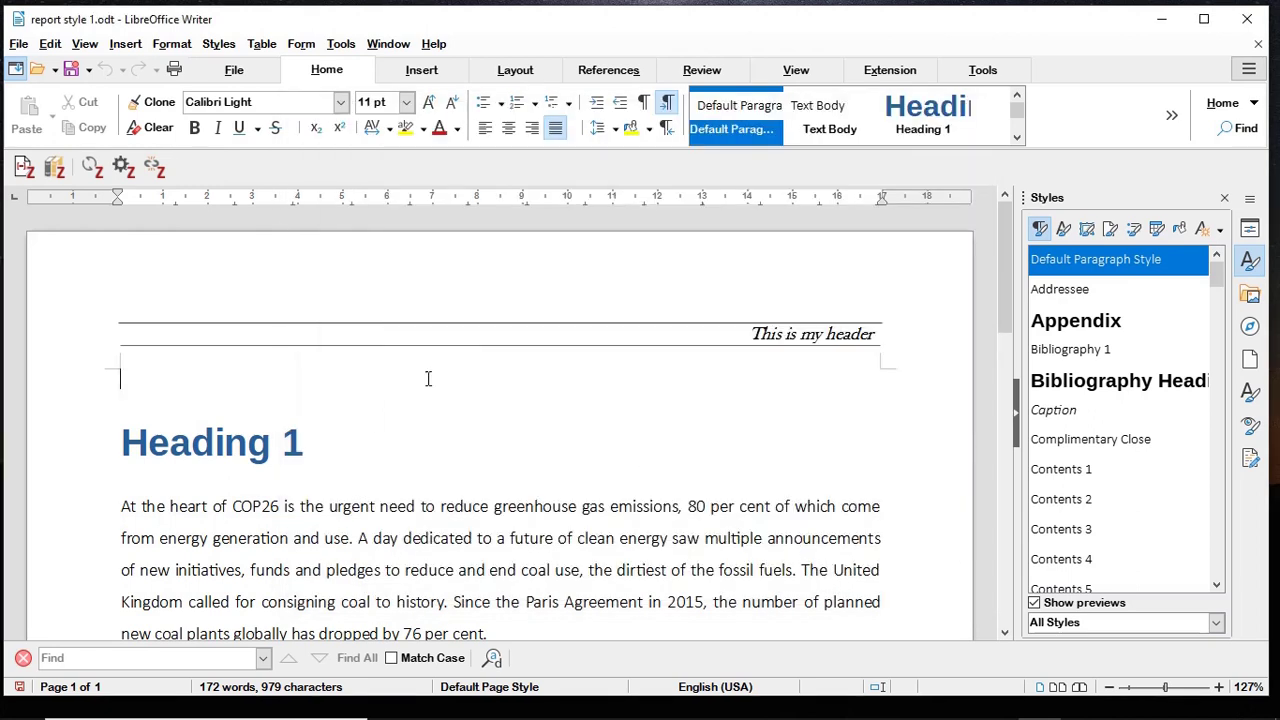
pyautogui.click(89, 70)
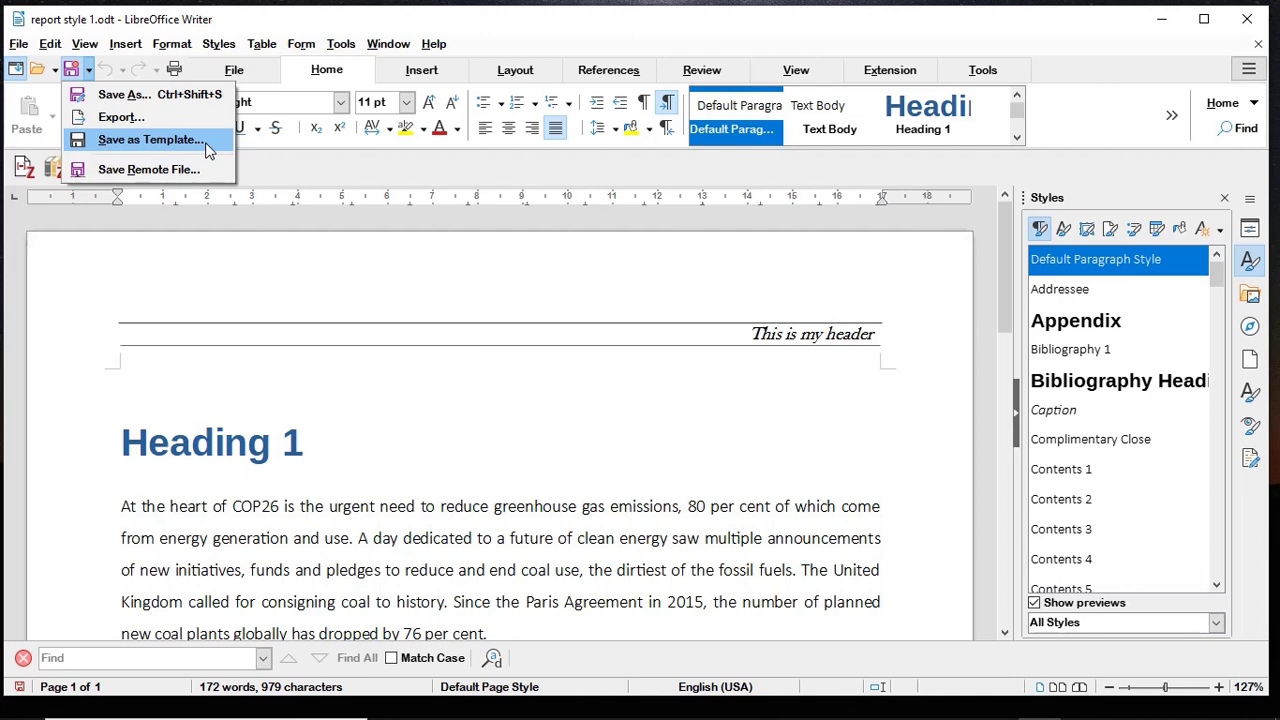
pyautogui.press('Escape')
pyautogui.press('pagedown')
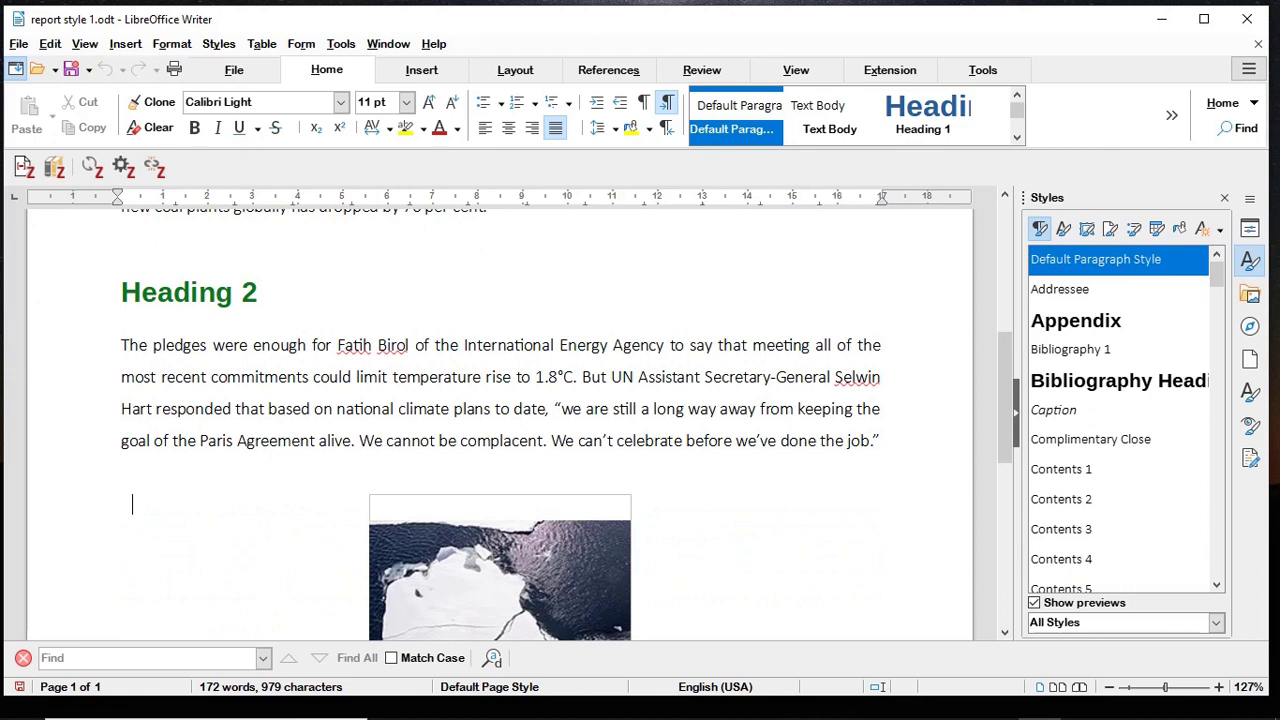
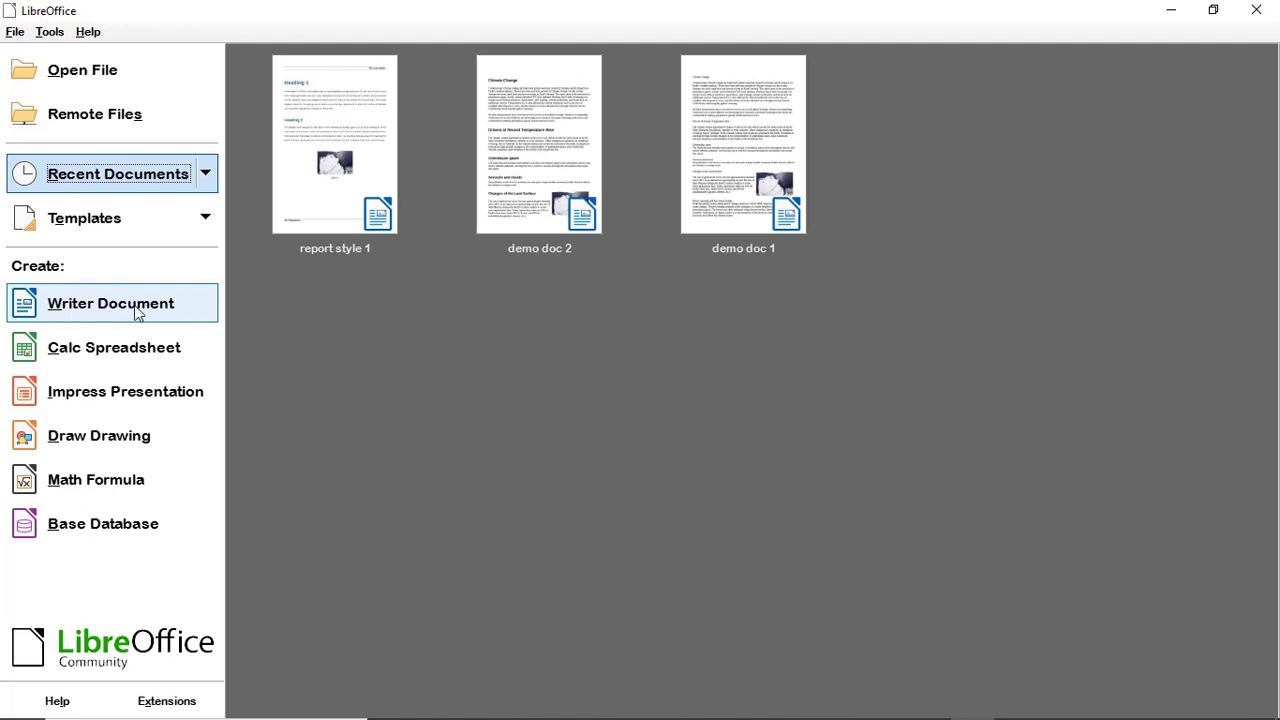
# Create a new Writer document and show the Heading 2 to Heading 4 styles in the styles preview
pyautogui.click(138, 313)
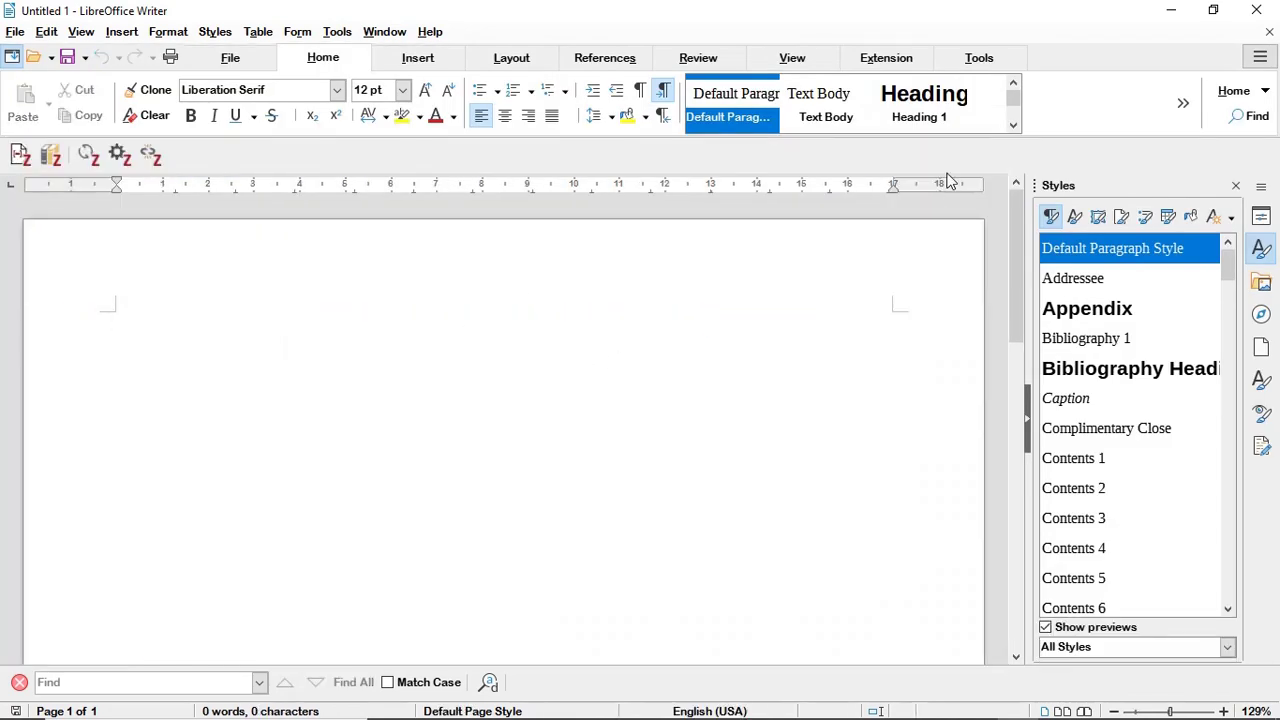
pyautogui.click(1013, 125)
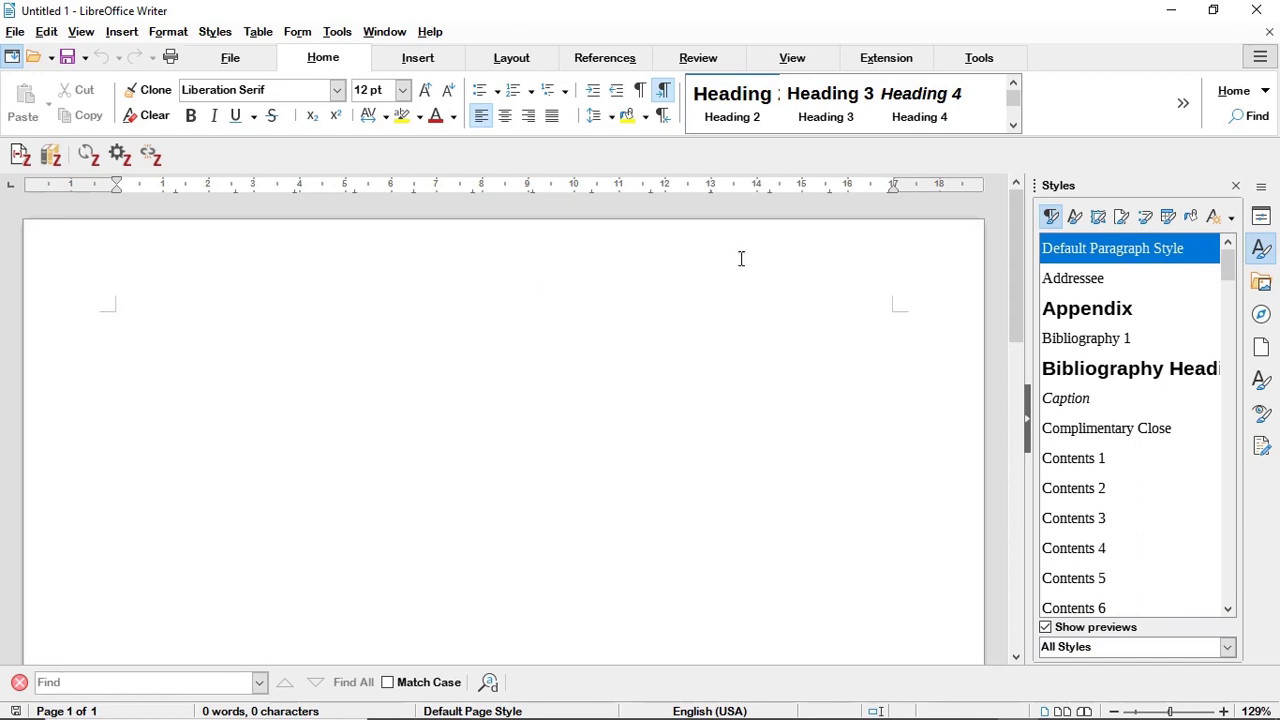
# Close the Styles deck, hide and restore the sidebar, and reopen the Styles deck
pyautogui.click(1262, 252)
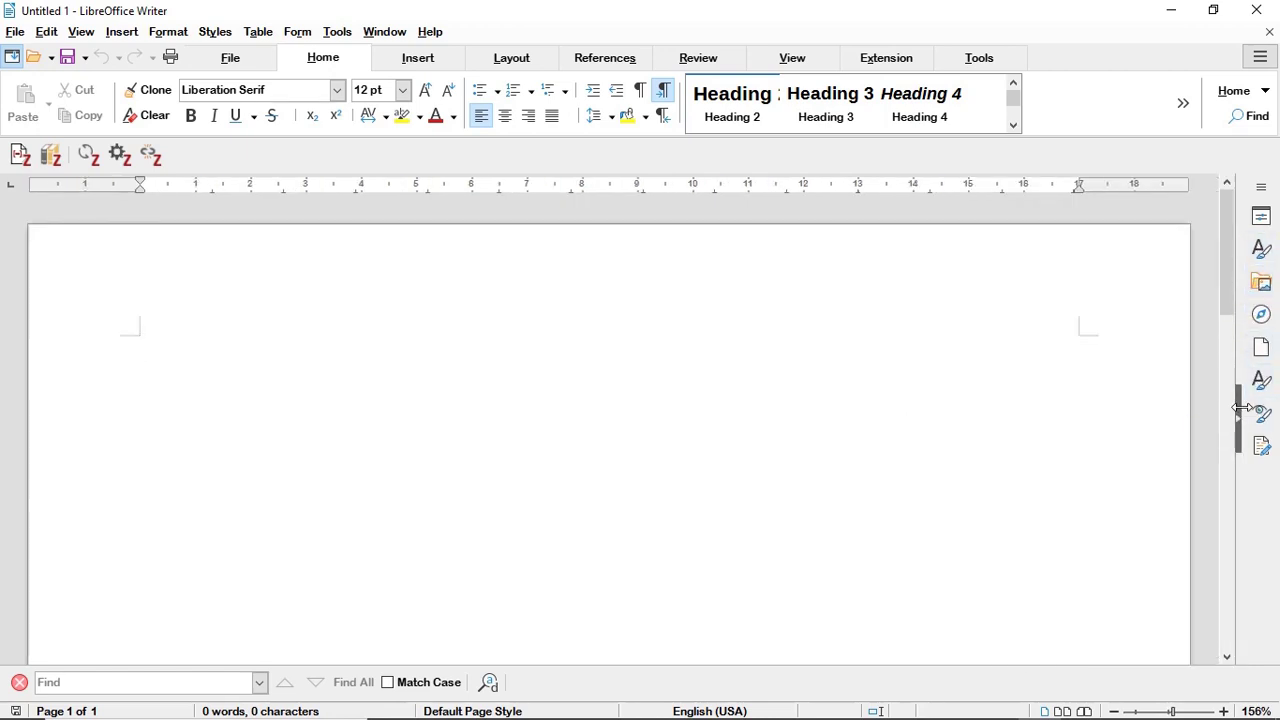
pyautogui.scroll(-5, 1238, 432)
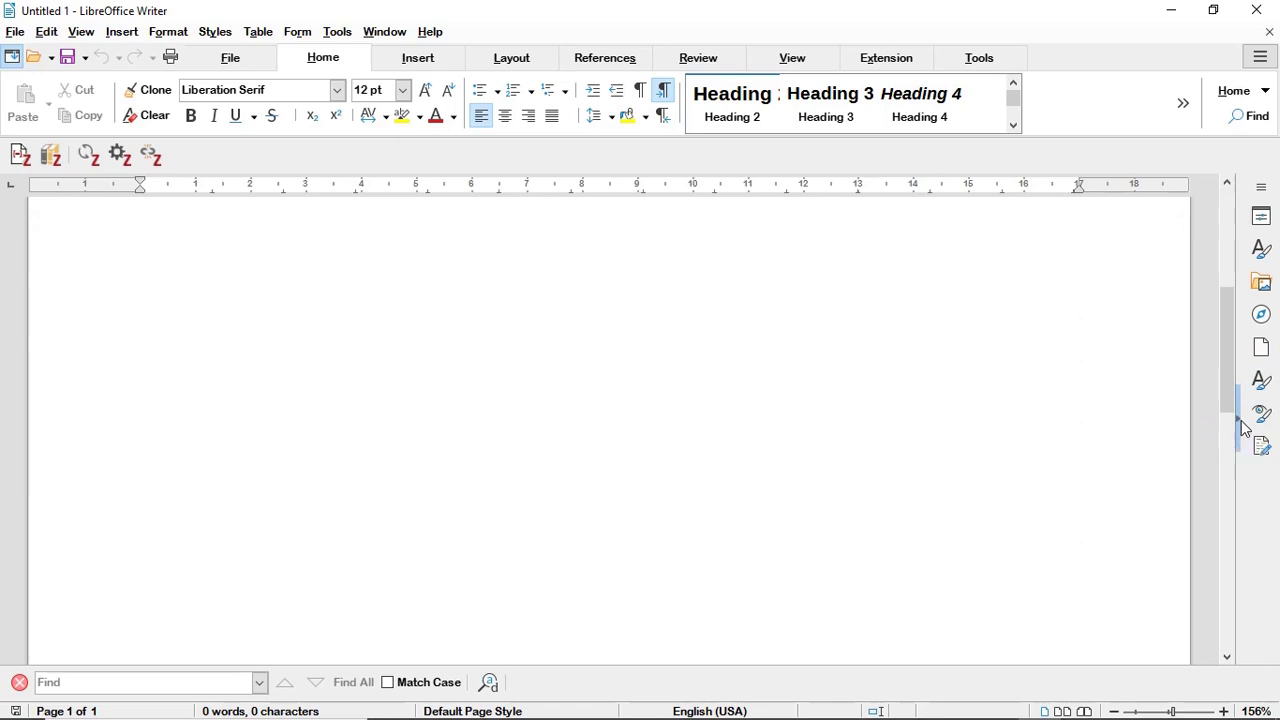
pyautogui.click(1240, 430)
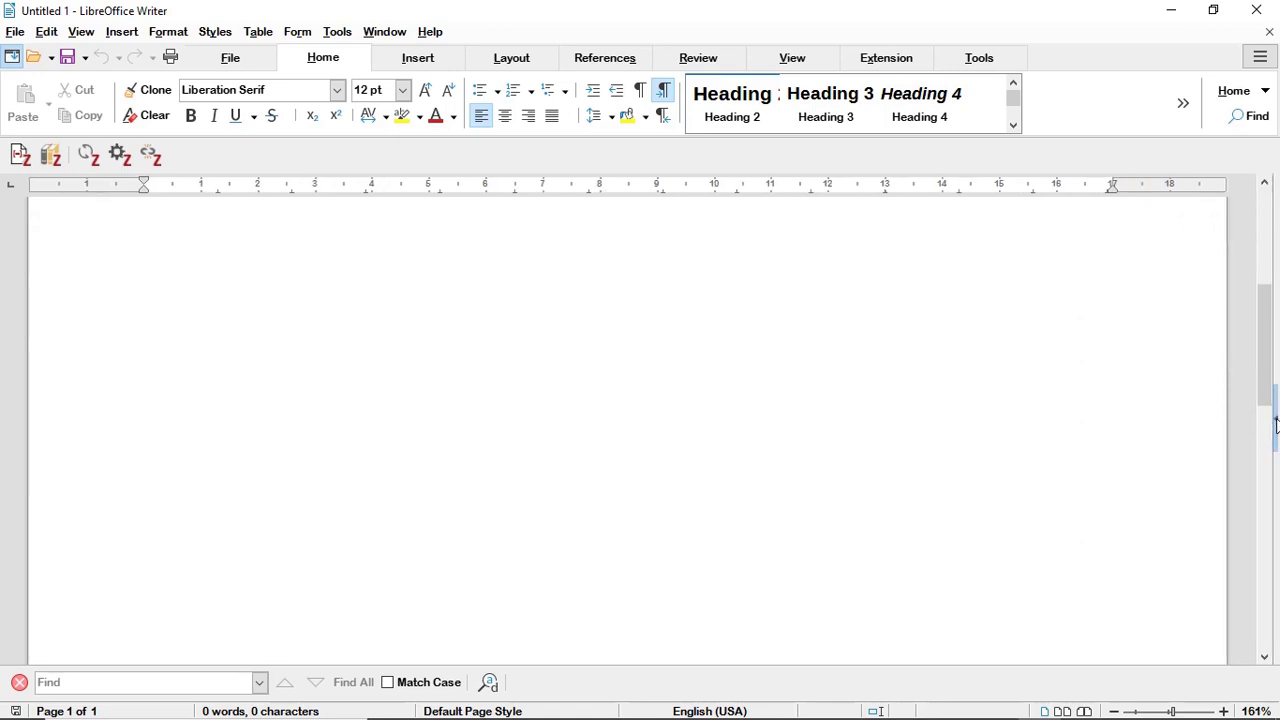
pyautogui.click(1274, 425)
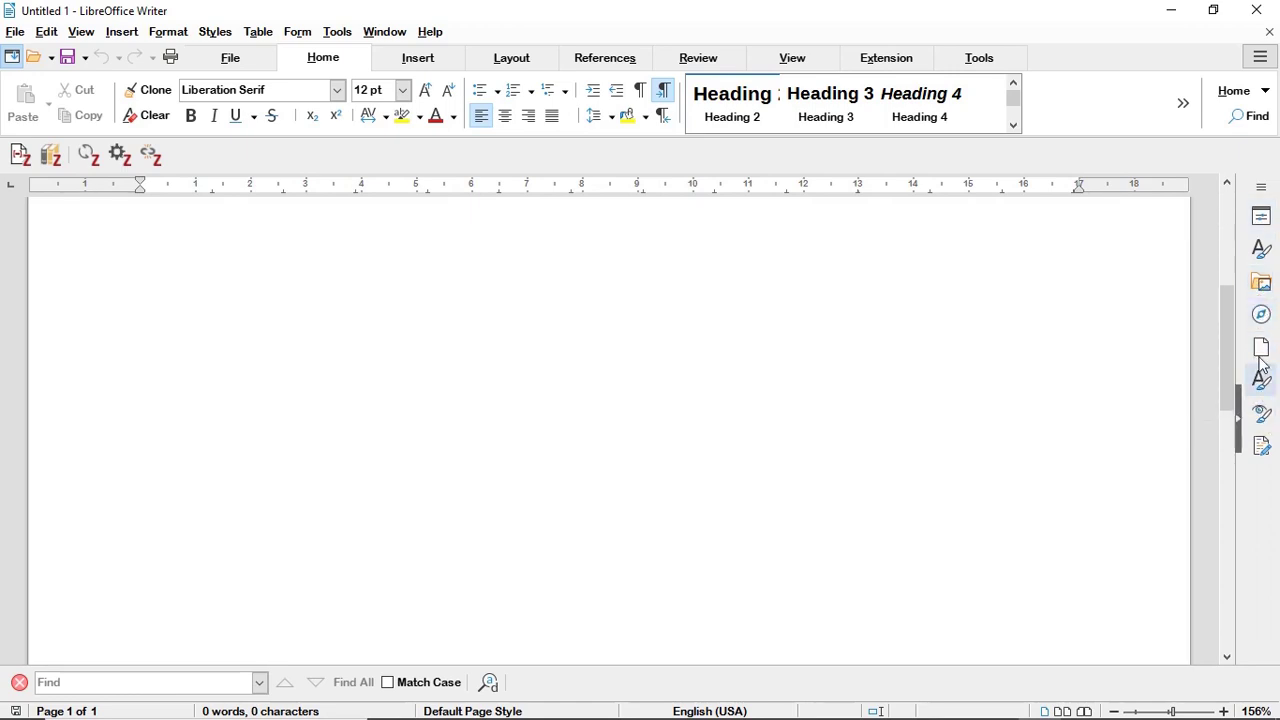
pyautogui.click(1262, 252)
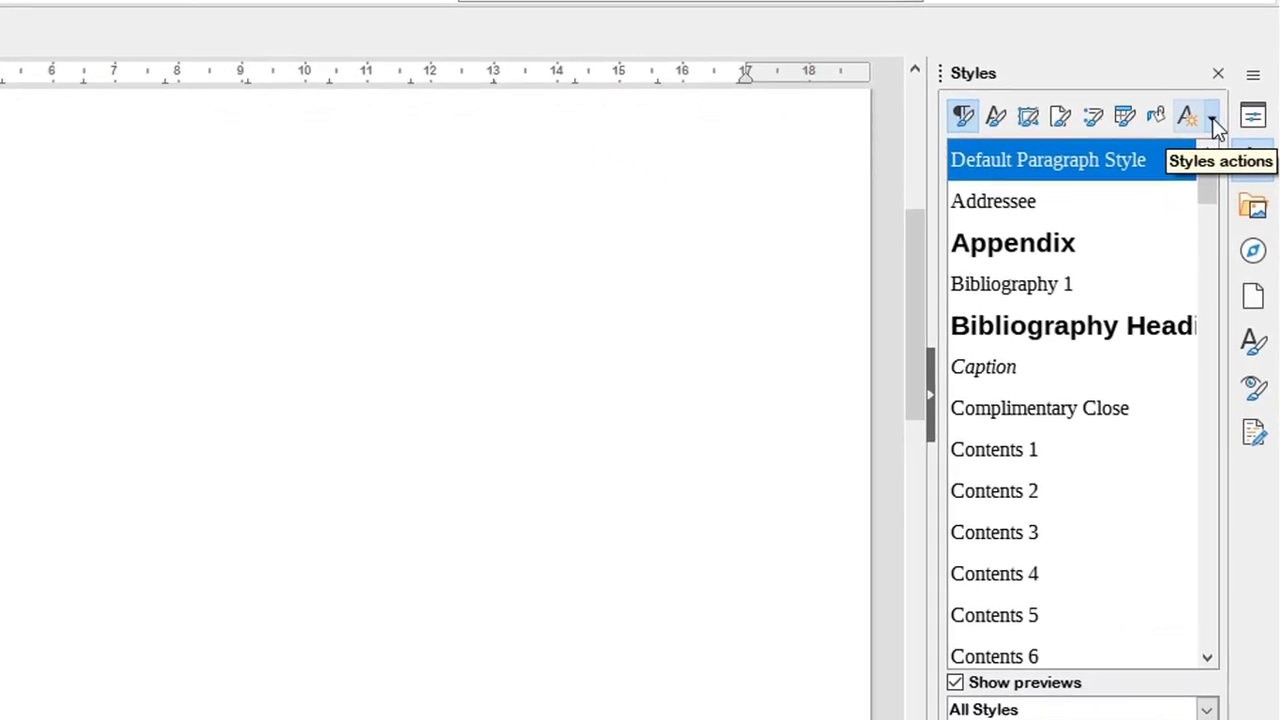
# Load the styles from the Monthly Report template in My Templates, including list, frame and page styles, with Overwrite enabled
pyautogui.click(1212, 120)
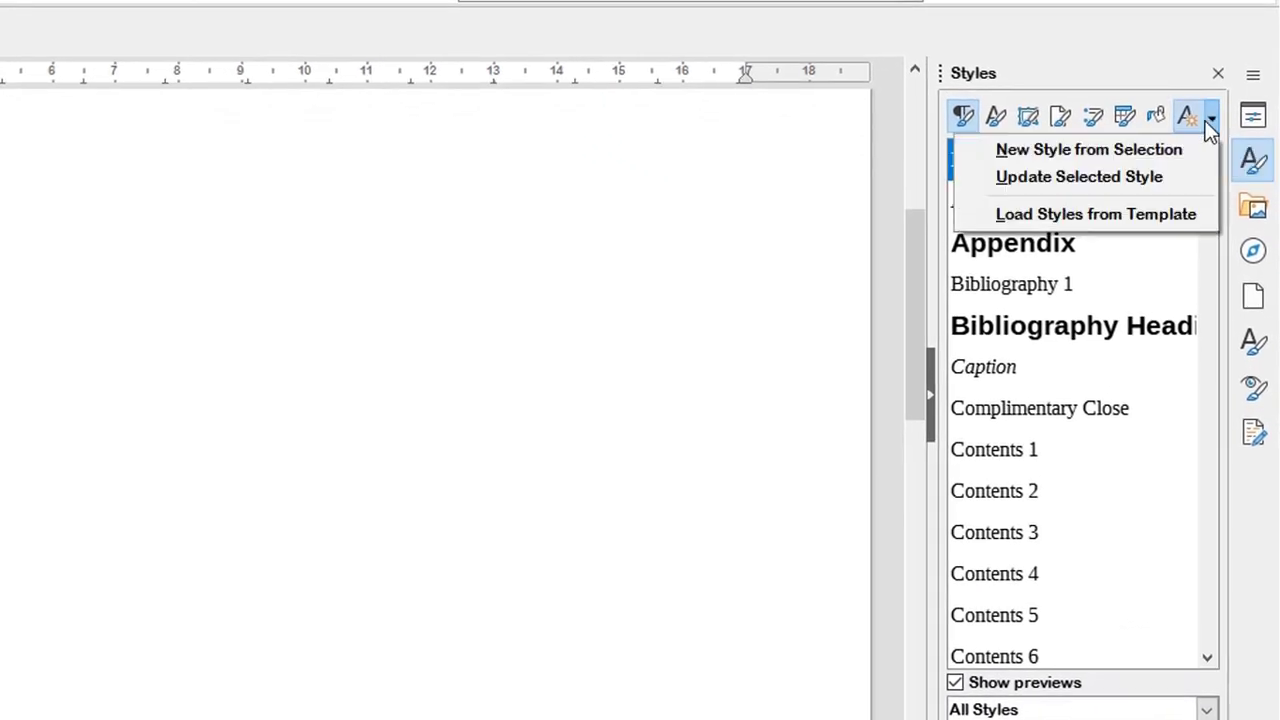
pyautogui.click(1138, 215)
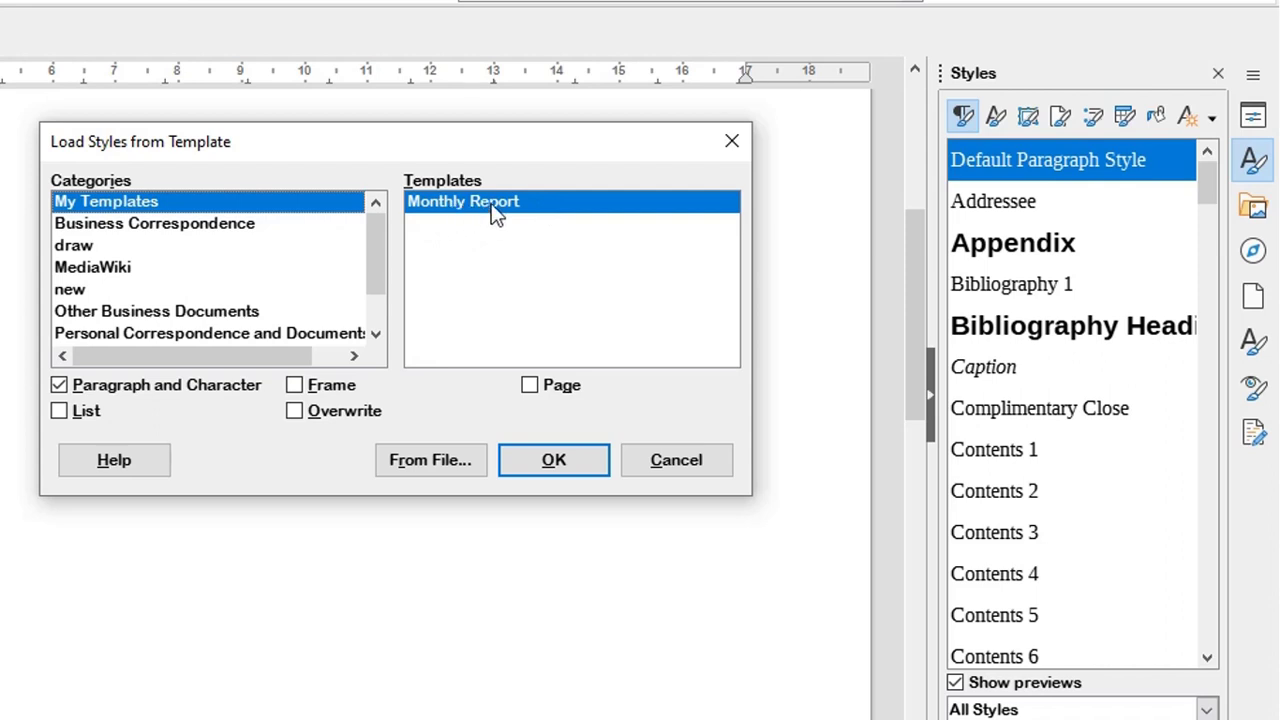
pyautogui.click(59, 411)
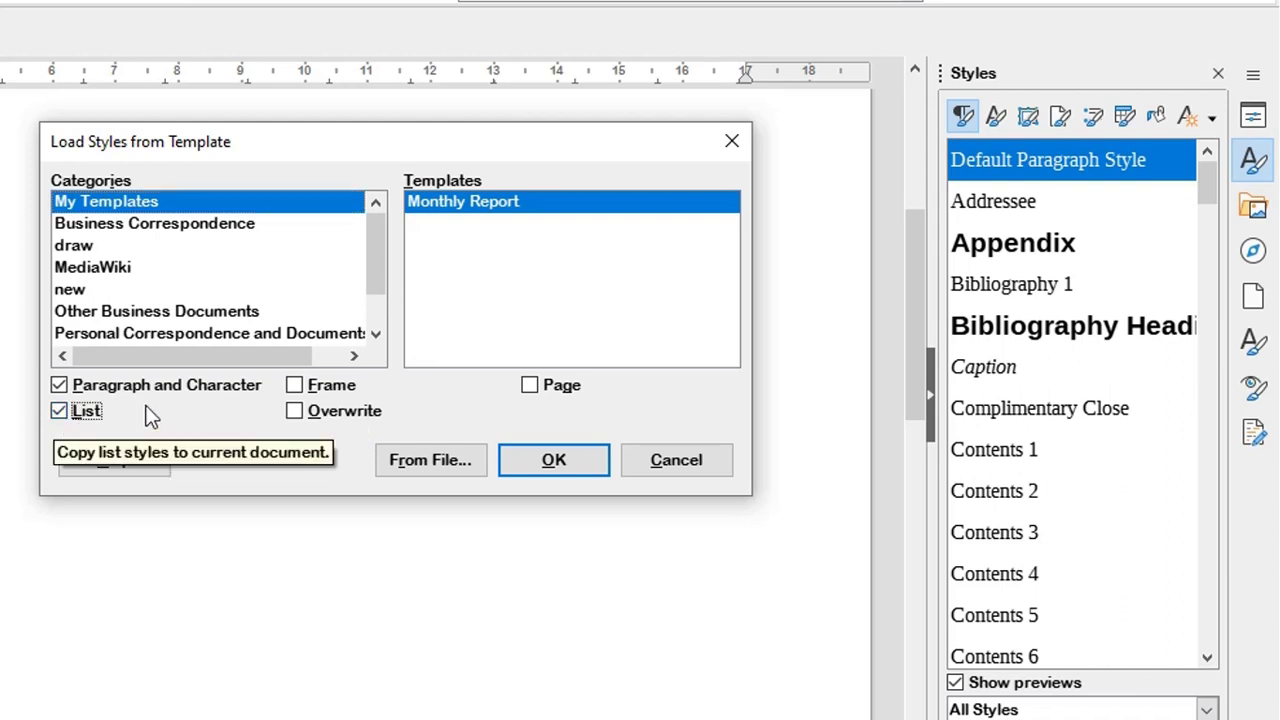
pyautogui.click(294, 385)
pyautogui.click(294, 411)
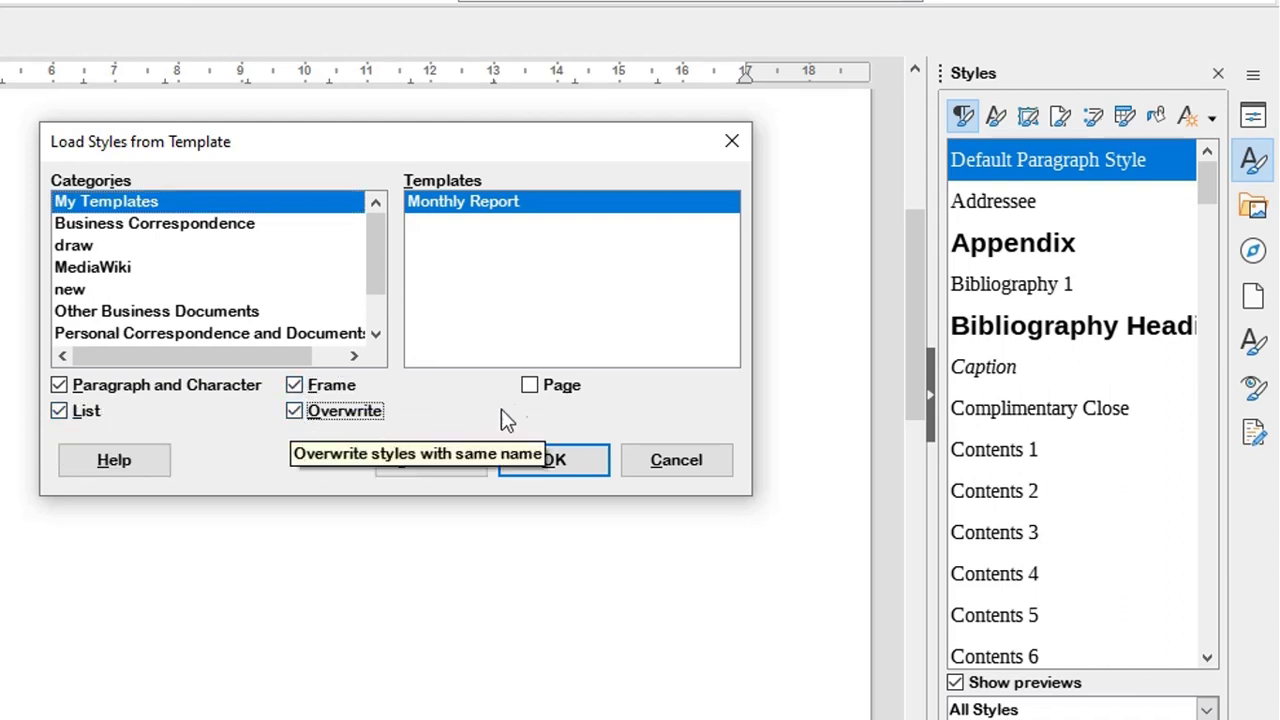
pyautogui.click(529, 386)
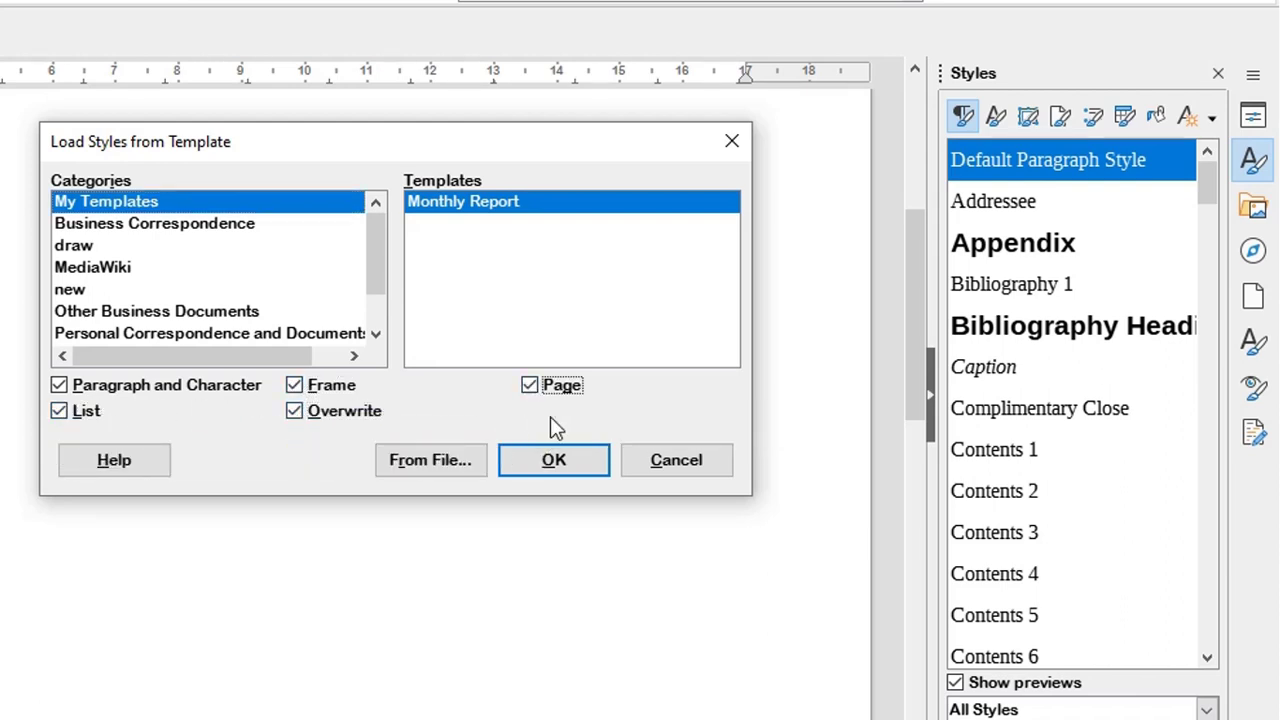
pyautogui.click(553, 467)
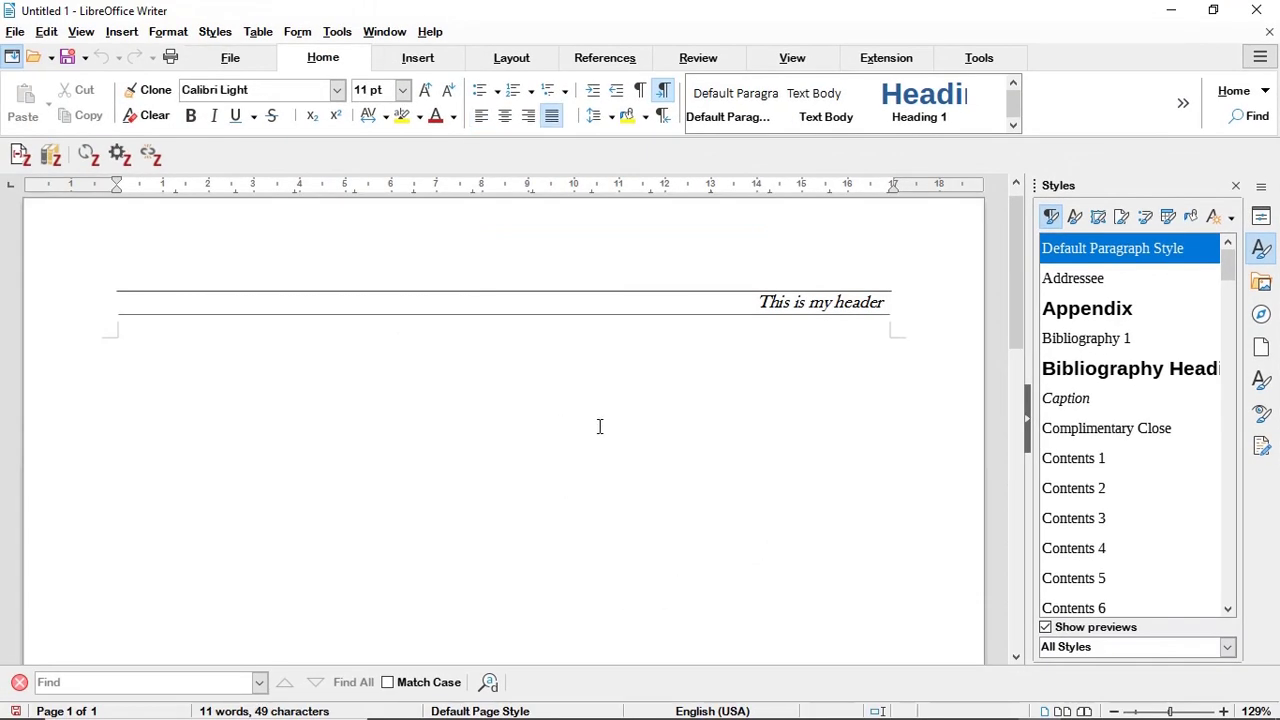
# Check the page header, the footer and the heading style previews loaded into the new document
pyautogui.scroll(-10, 601, 429)
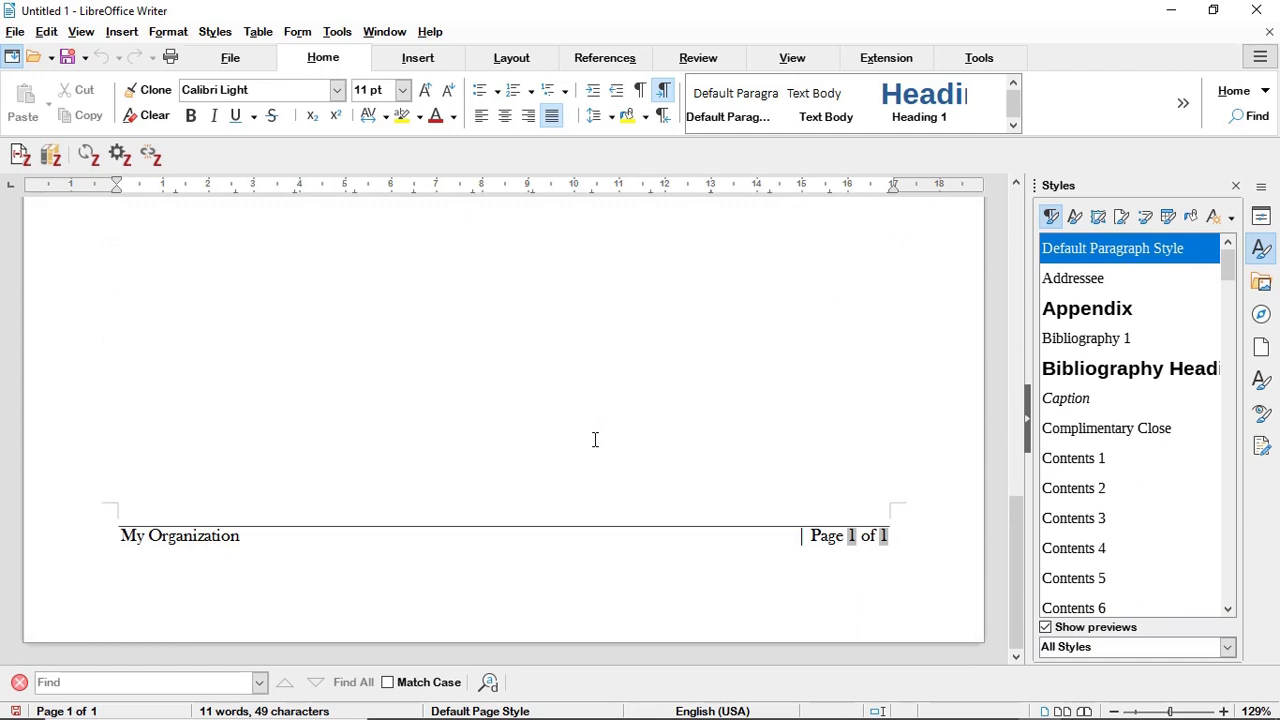
pyautogui.scroll(10, 595, 440)
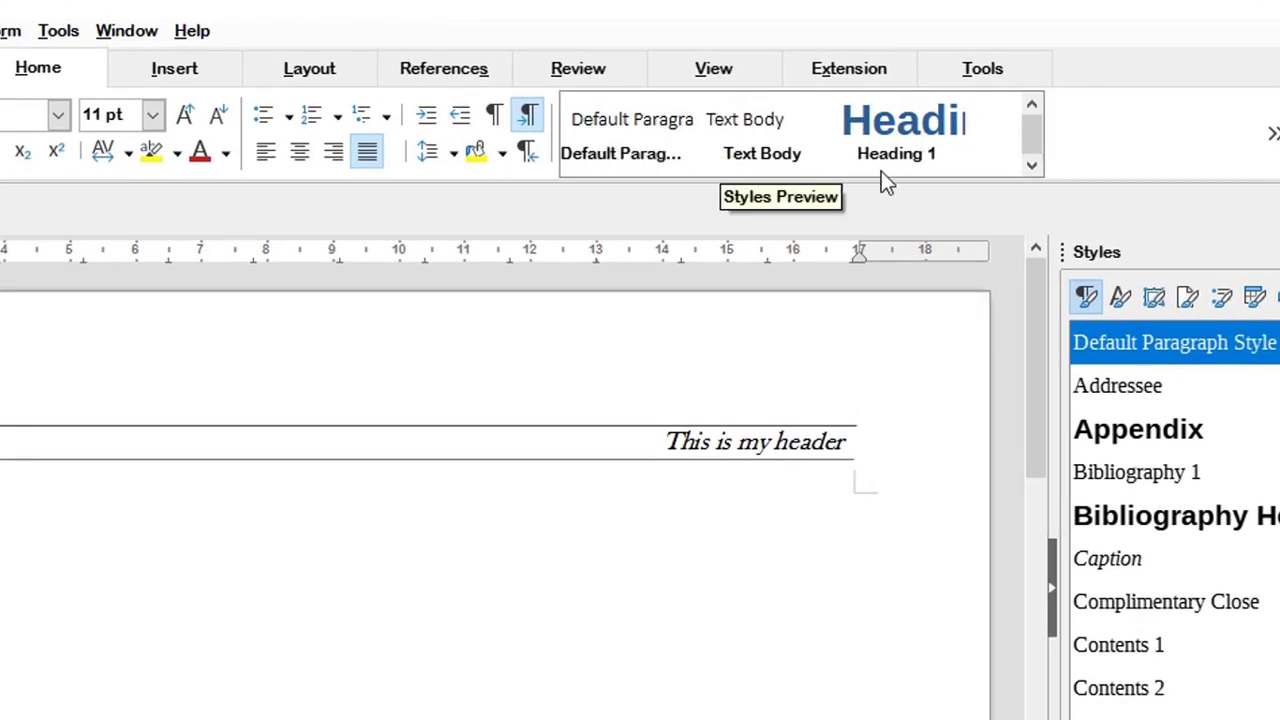
pyautogui.click(1033, 168)
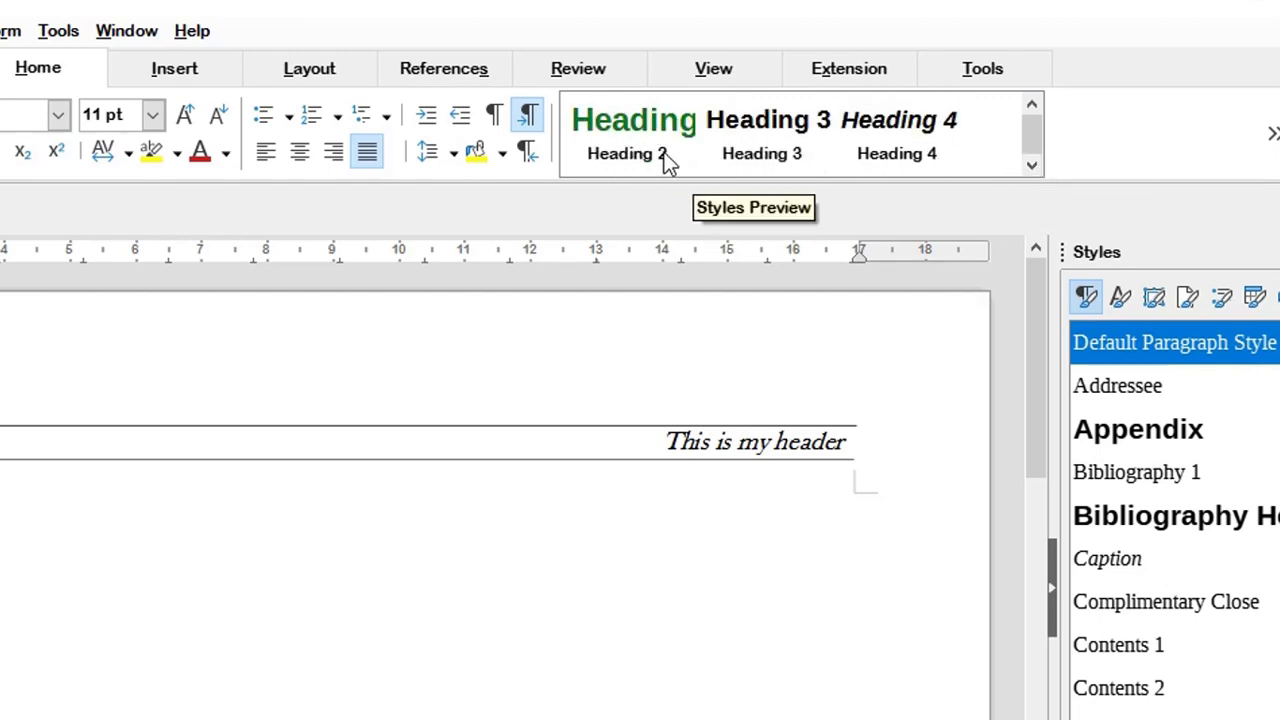
pyautogui.click(1032, 104)
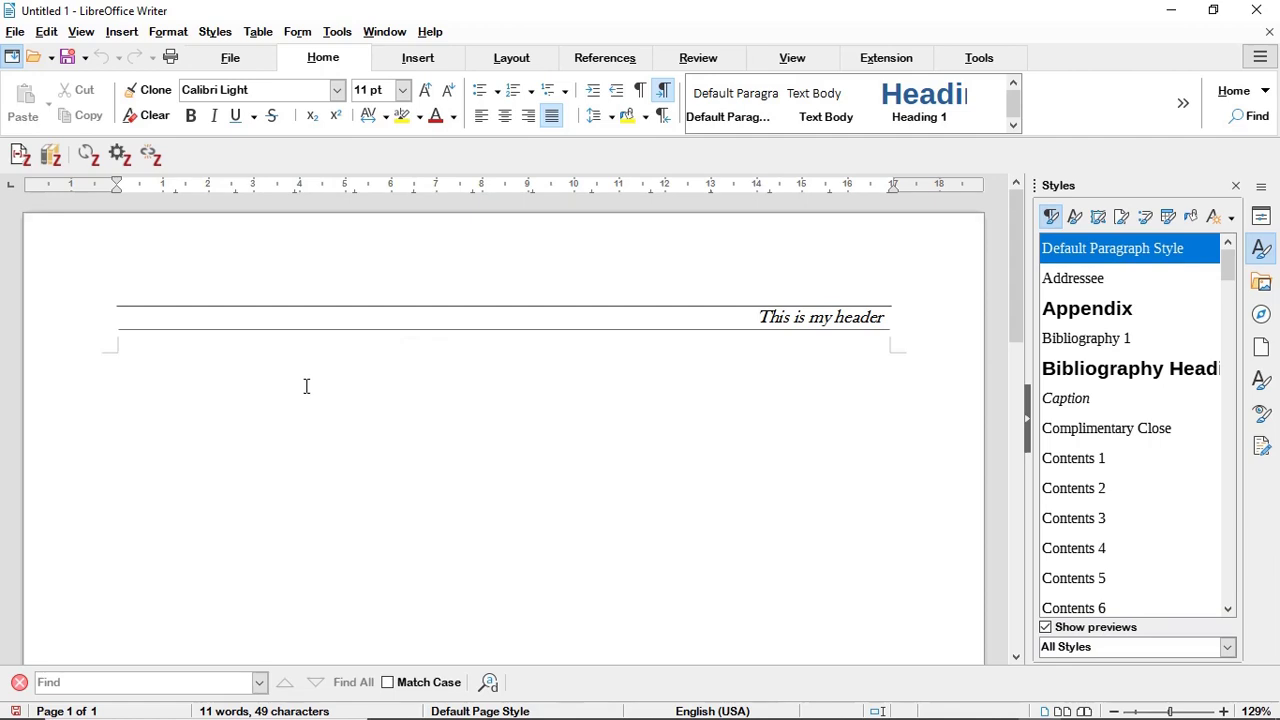
# Enter the text "Heading 1" at the start of the document and apply the Heading 1 style to it
pyautogui.write('eading 1')
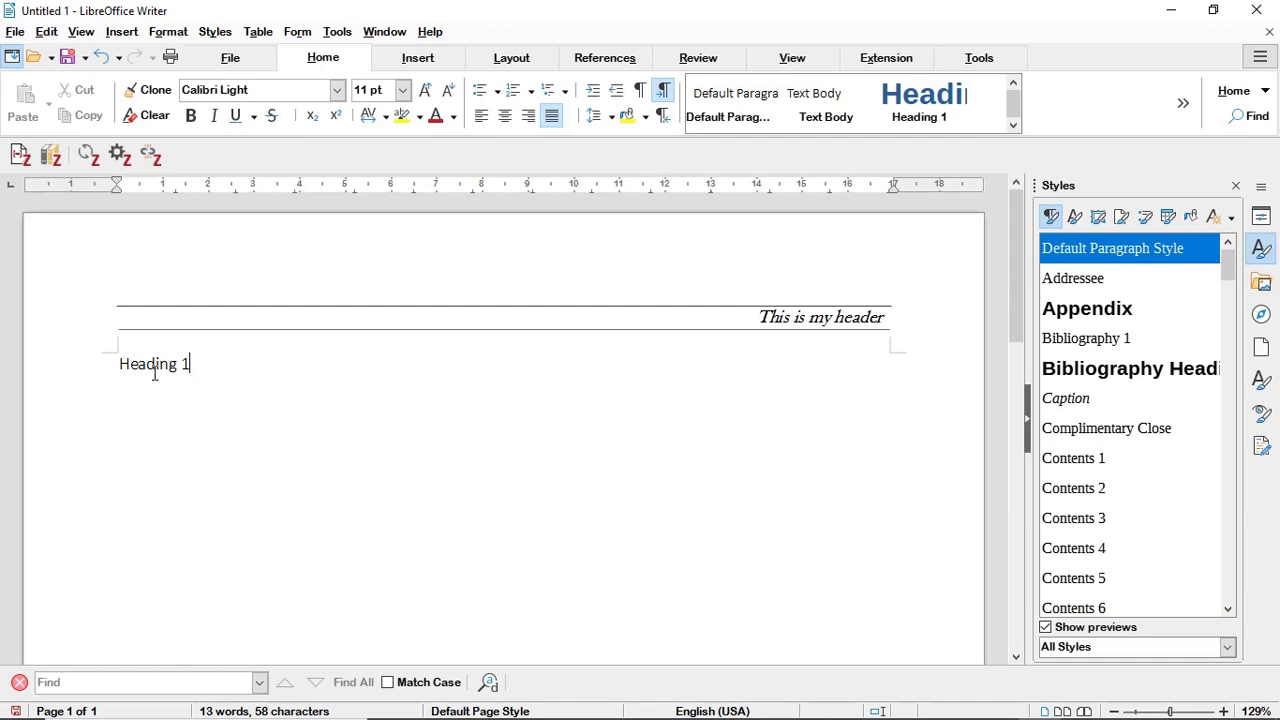
pyautogui.moveTo(191, 364); pyautogui.dragTo(118, 364)
pyautogui.hotkey('ctrl', '1')
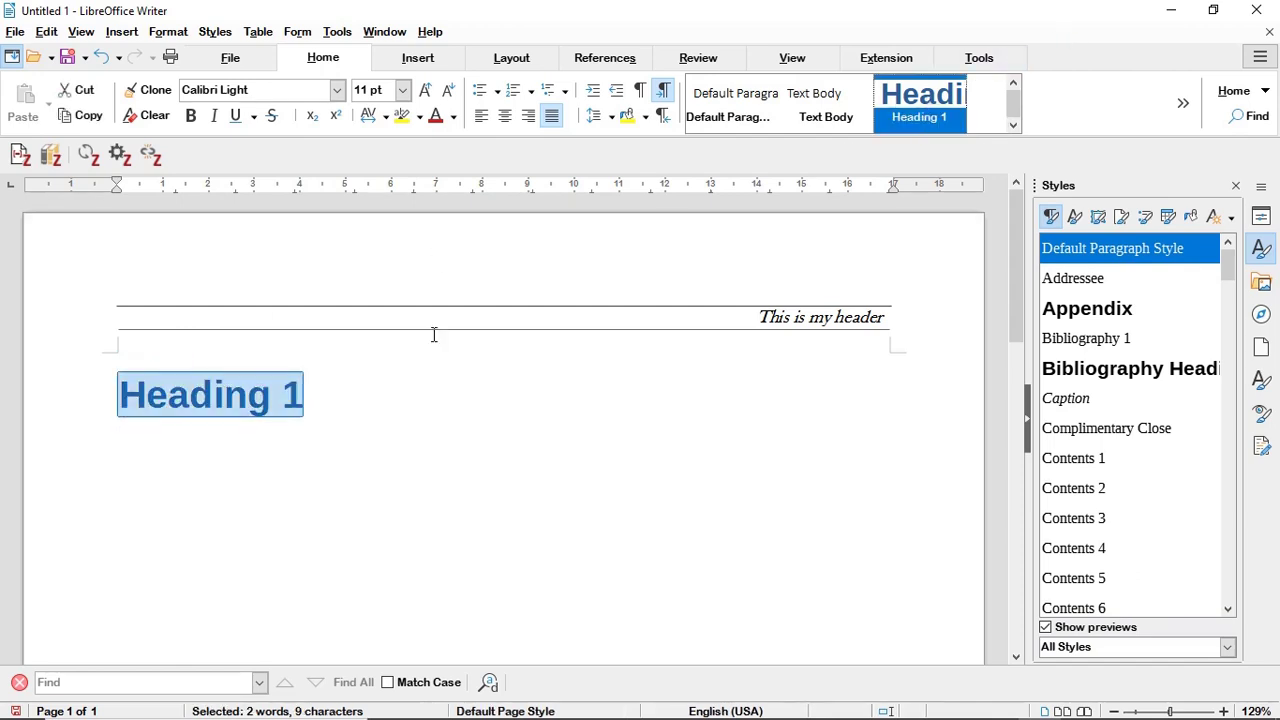
# Enter the body text "This is some" in the paragraph below the Heading 1 line
pyautogui.click(165, 457)
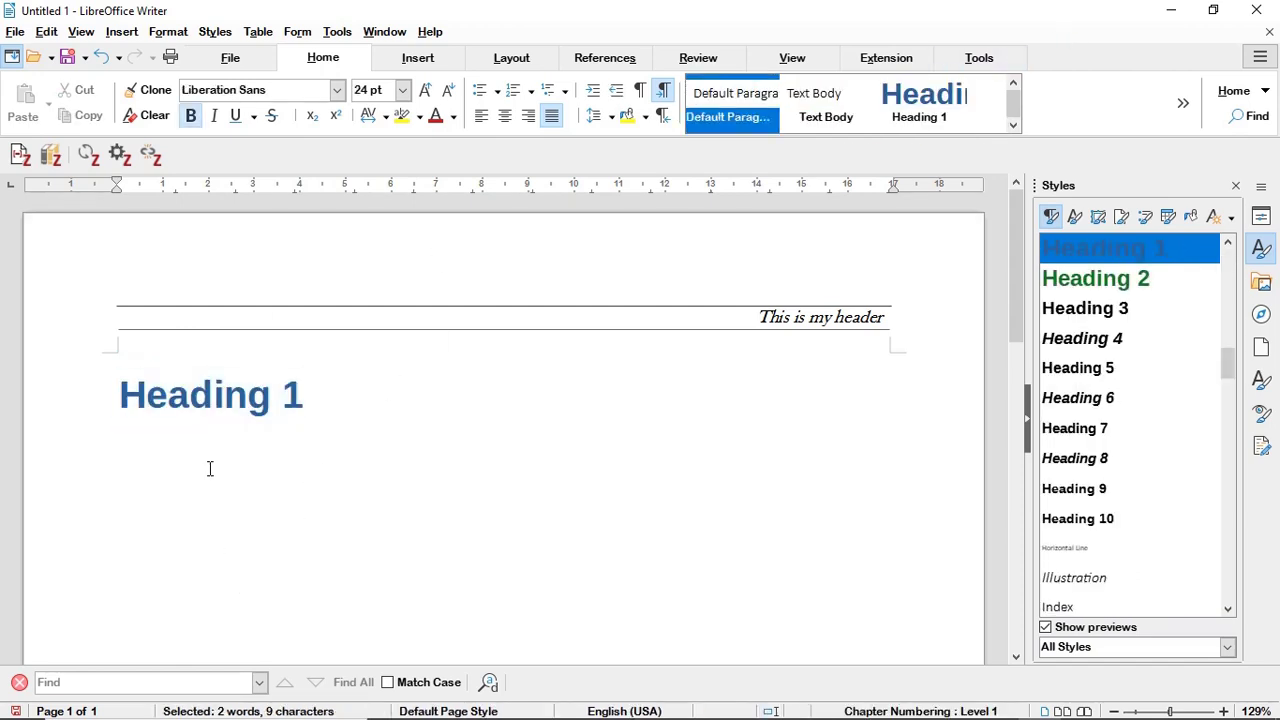
pyautogui.write('this ')
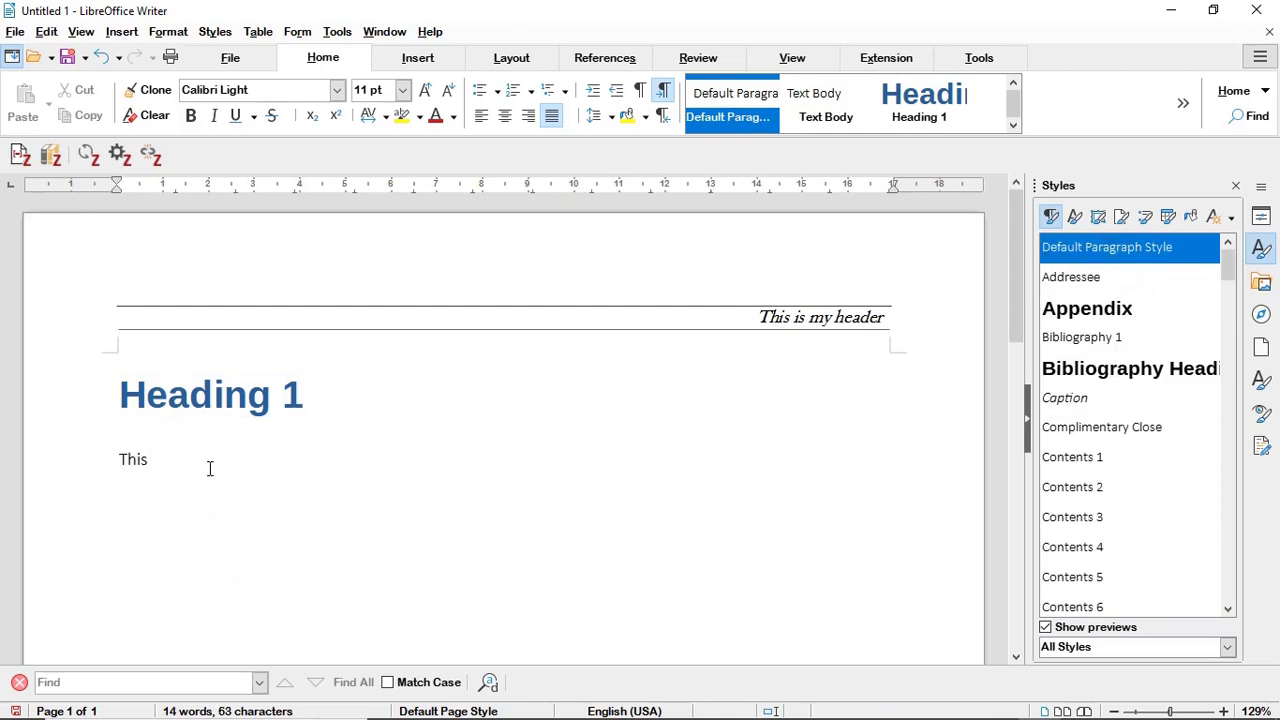
pyautogui.write('is some')
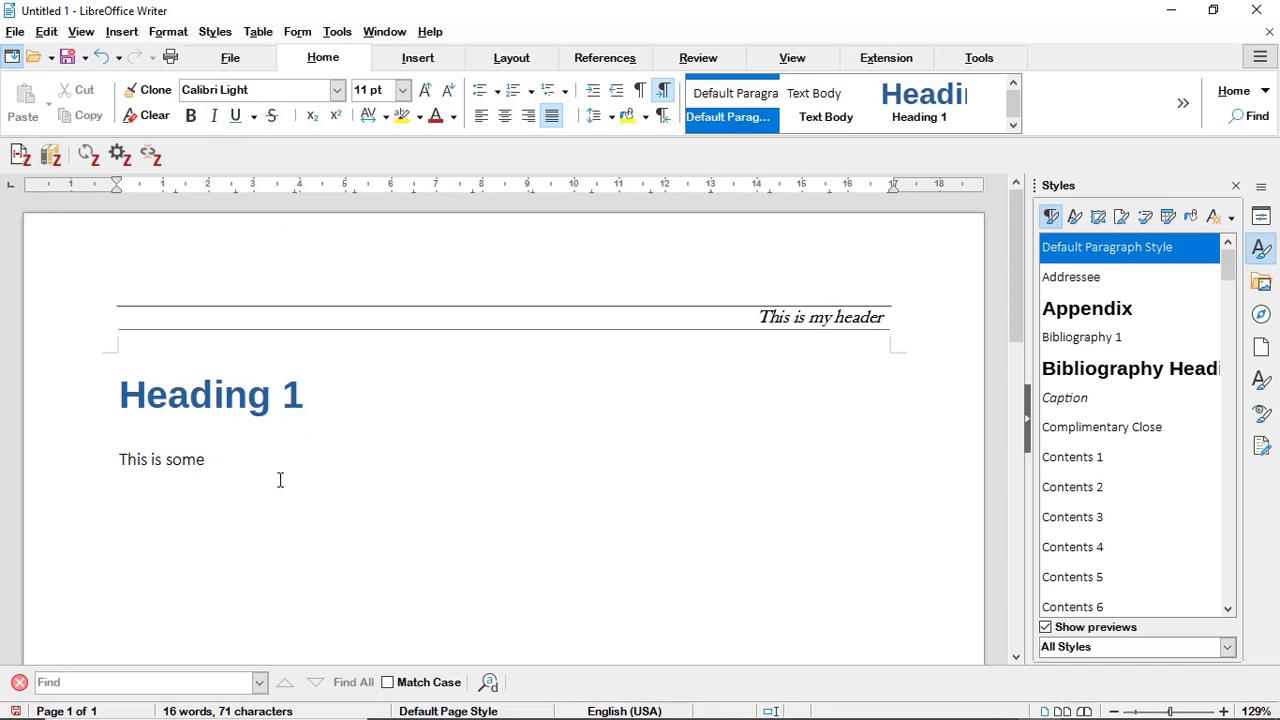
# Load the Monthly Report template's styles into the untitled document again, with all style types and Overwrite enabled, and check the page footer
pyautogui.click(1233, 218)
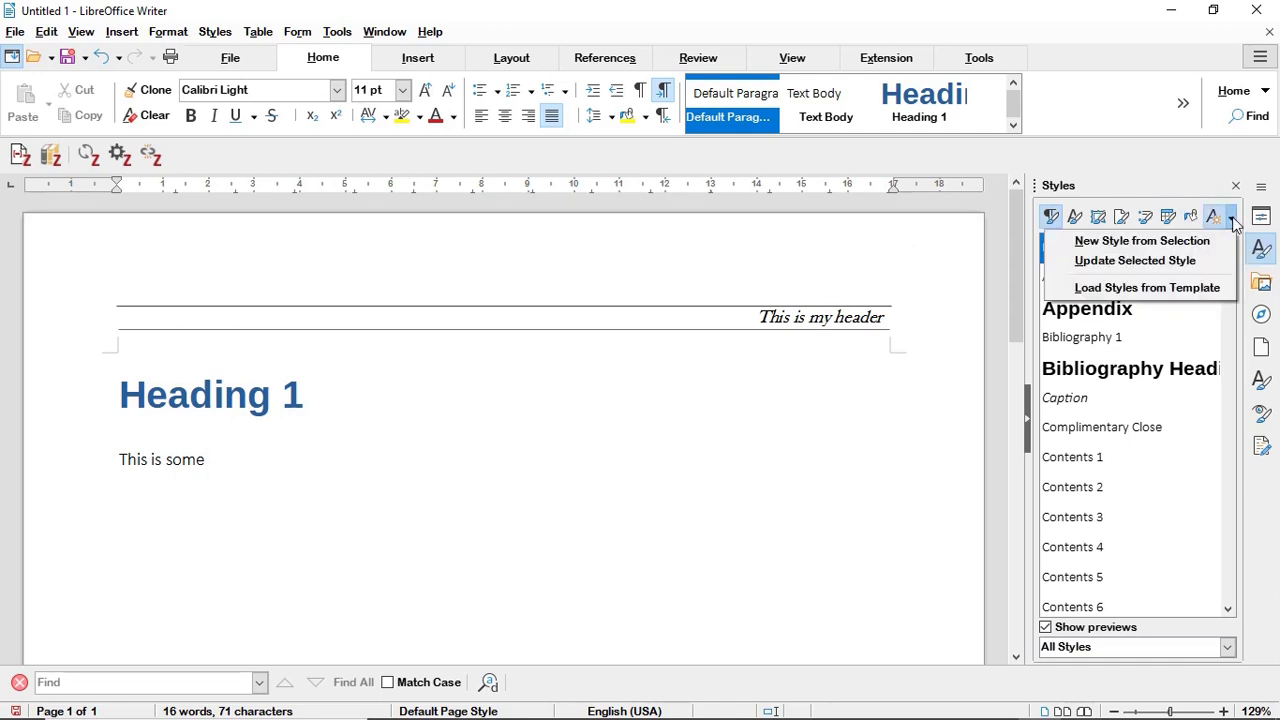
pyautogui.click(1126, 294)
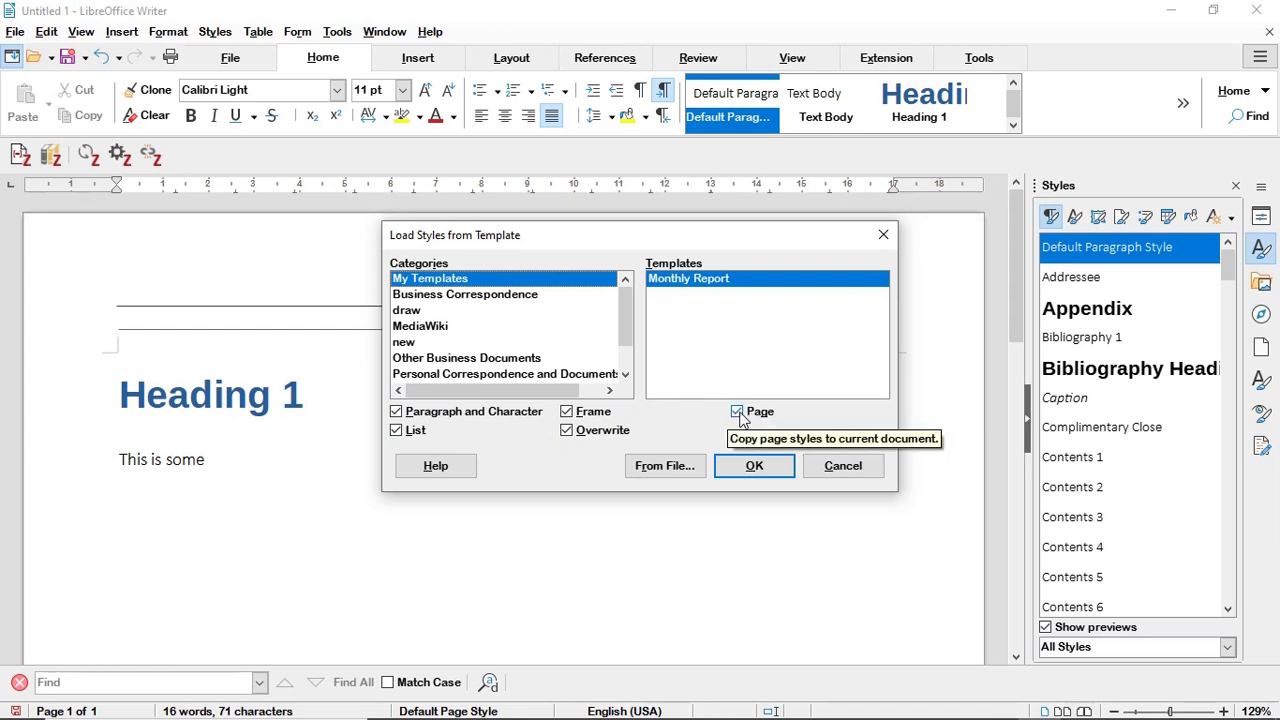
pyautogui.click(757, 477)
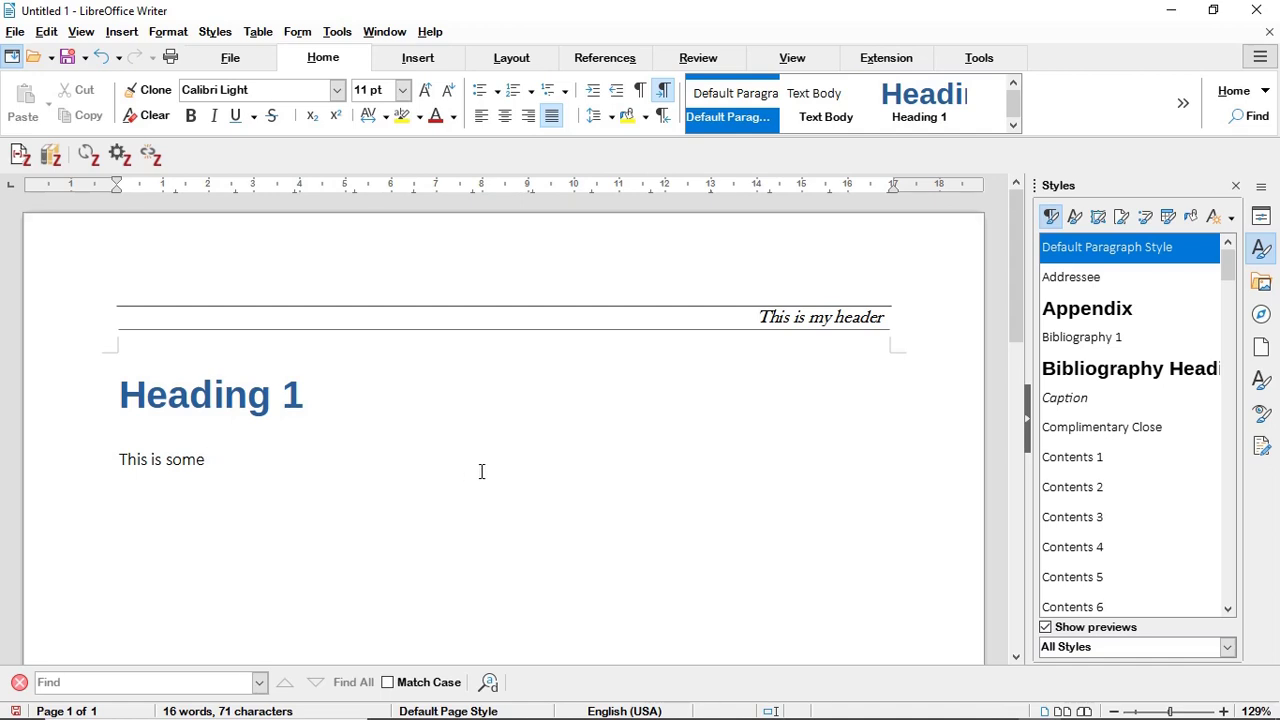
pyautogui.scroll(-10, 481, 471)
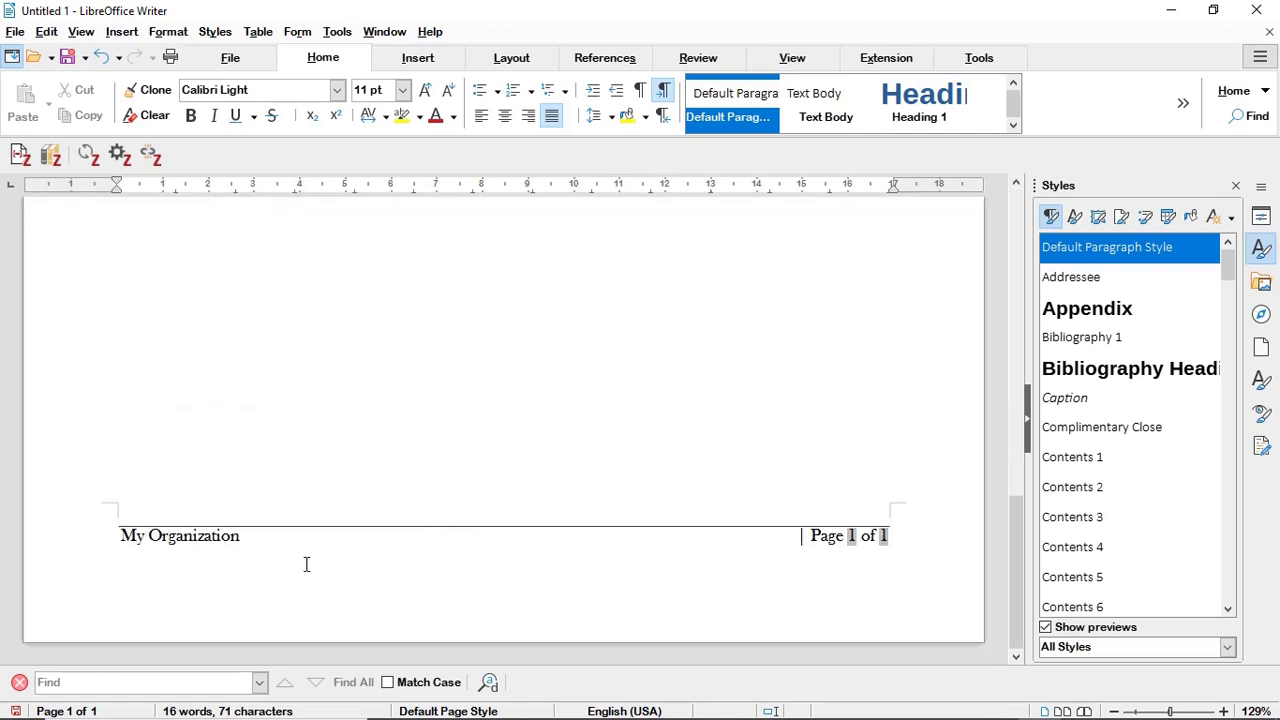
pyautogui.scroll(10, 771, 449)
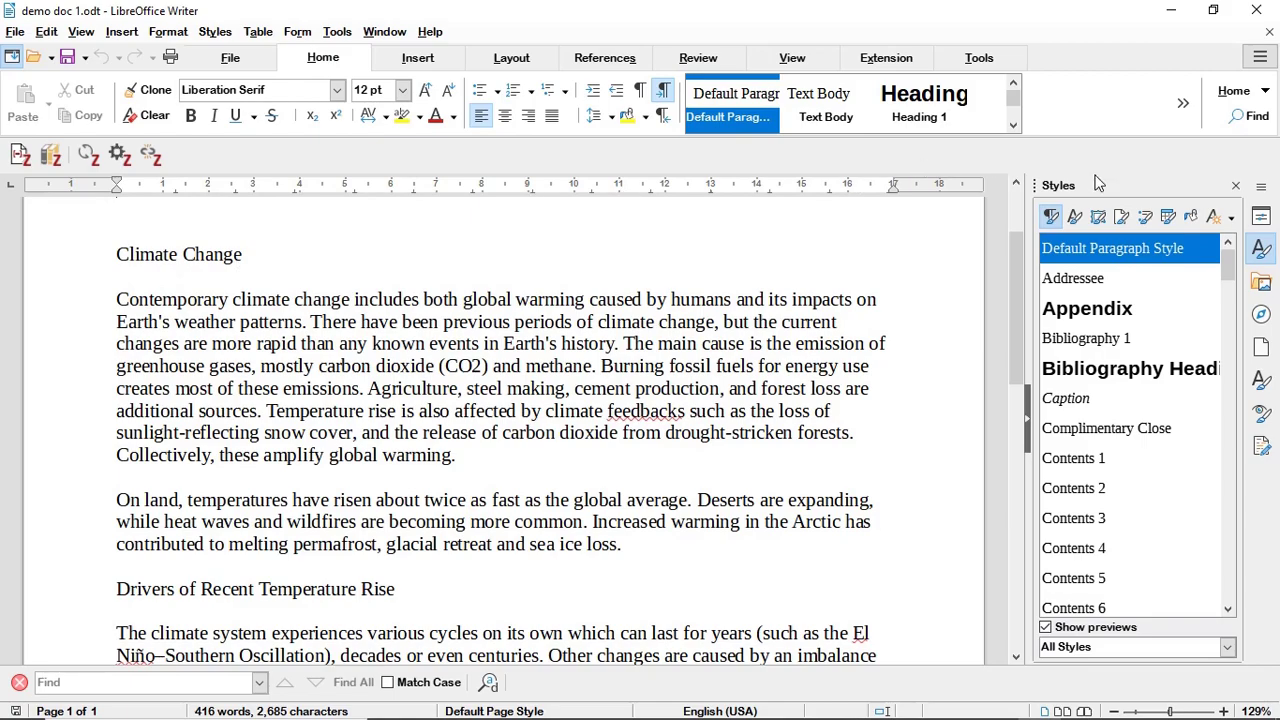
# In demo doc 1, load the styles from the Monthly Report template in My Templates, with all style types and Overwrite enabled
pyautogui.scroll(-5, 378, 318)
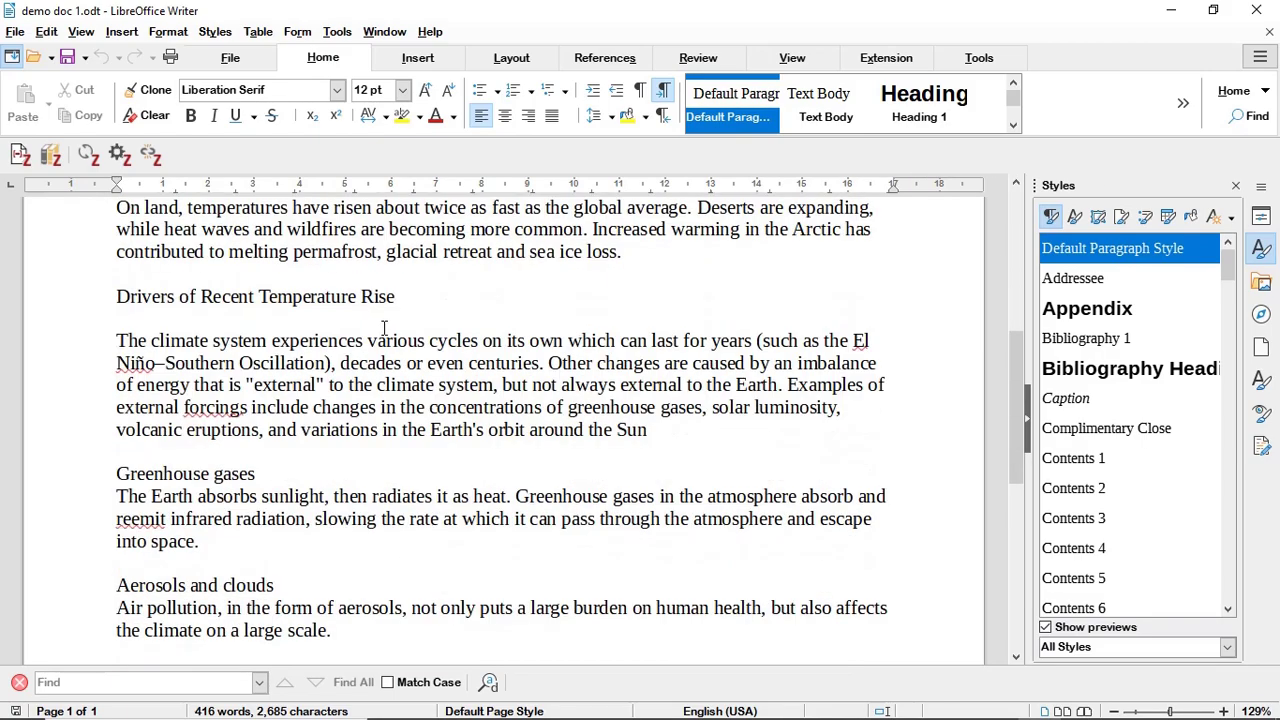
pyautogui.scroll(-5, 385, 330)
pyautogui.scroll(10, 389, 336)
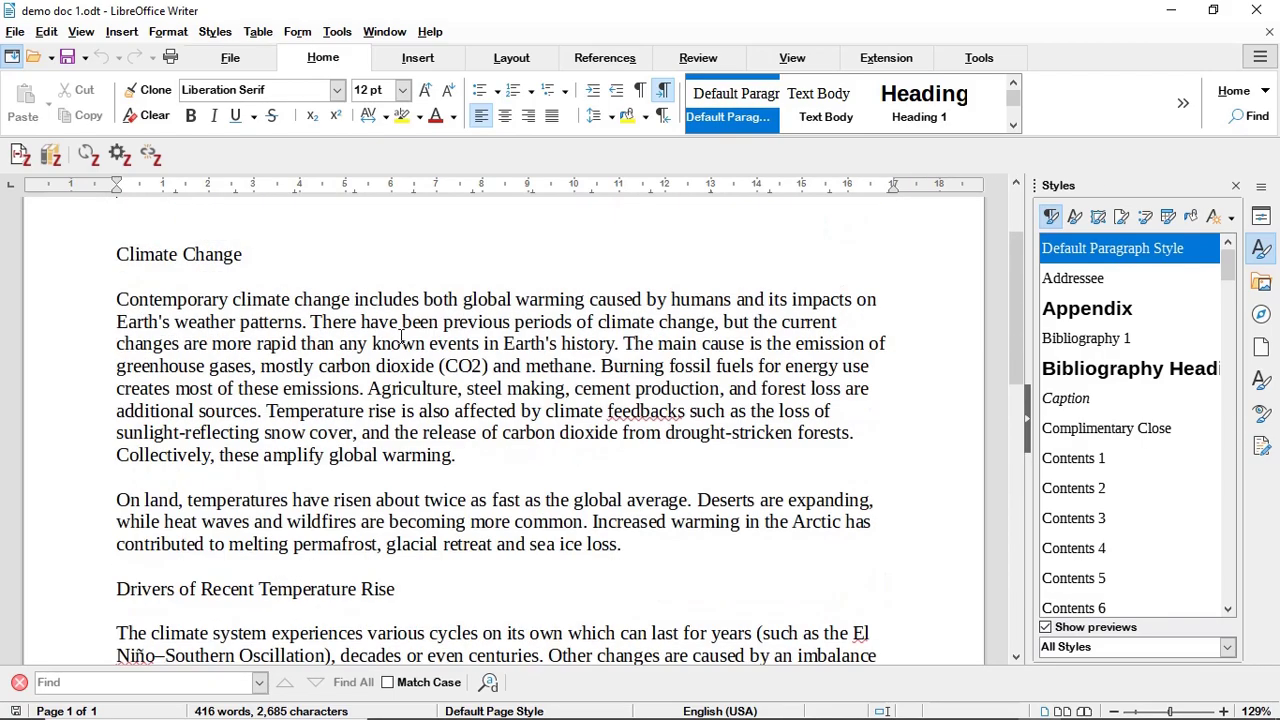
pyautogui.scroll(3, 397, 346)
pyautogui.scroll(-2, 397, 346)
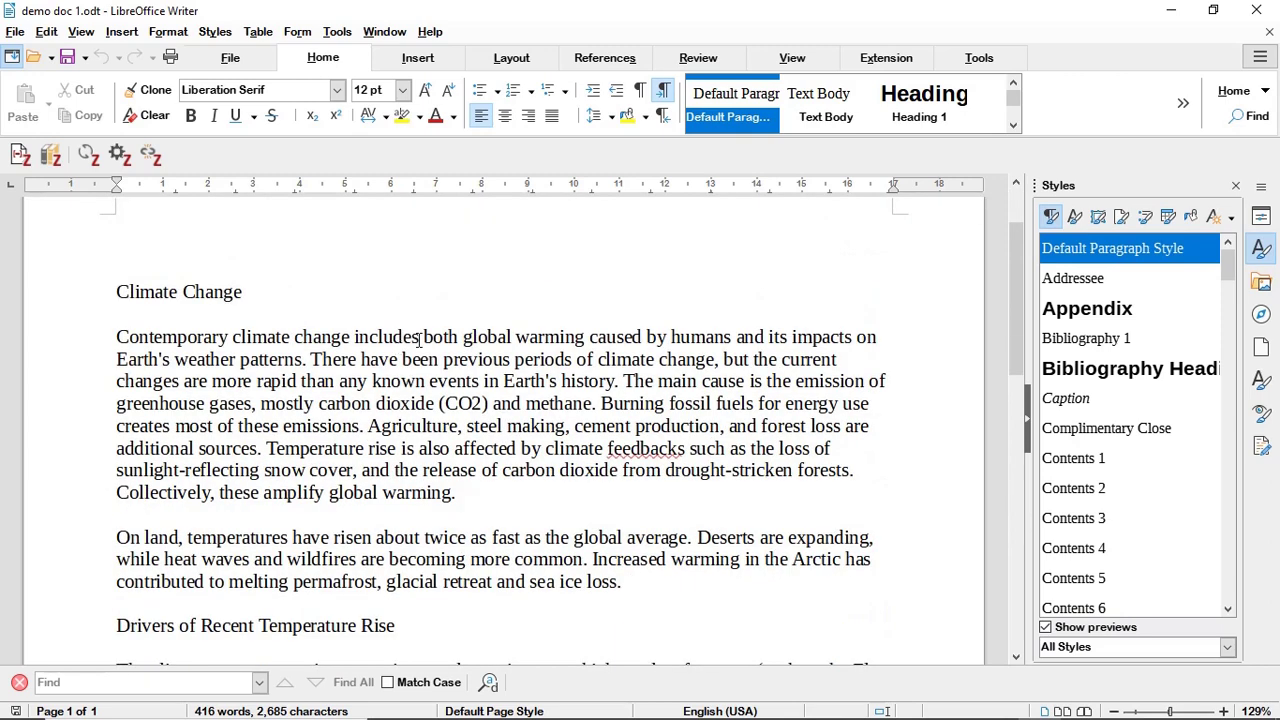
pyautogui.click(1232, 220)
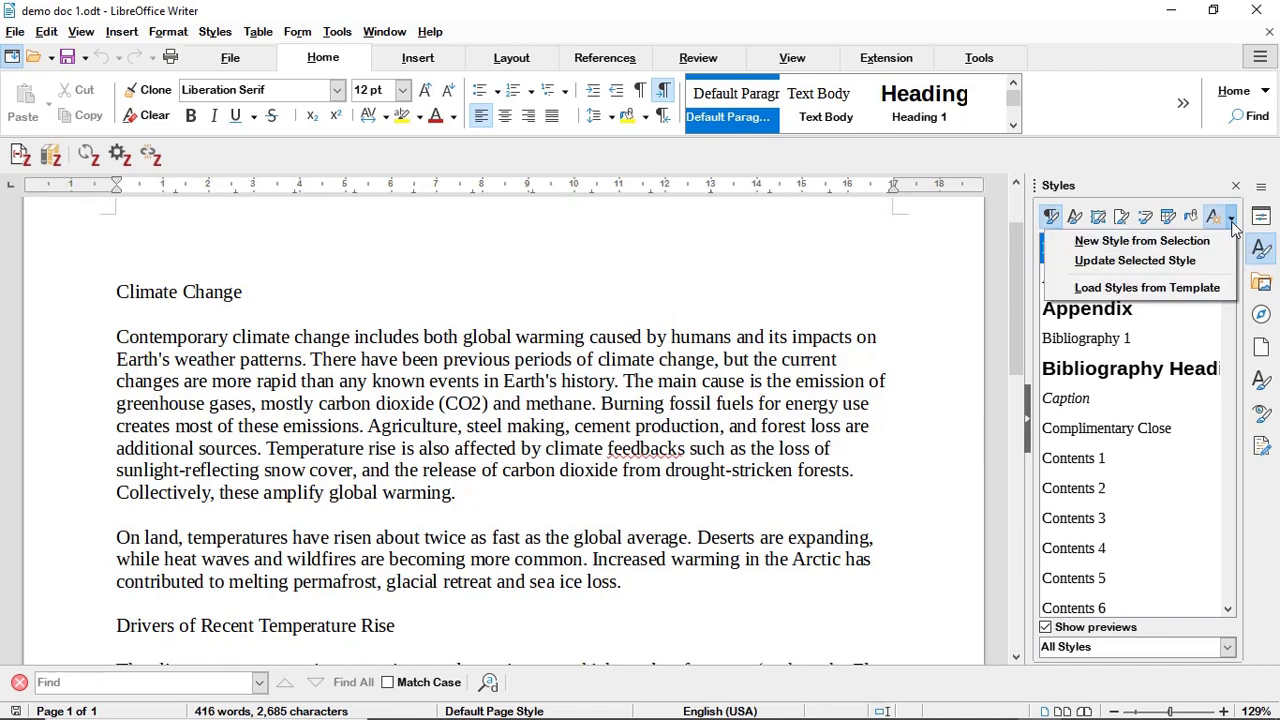
pyautogui.click(1152, 290)
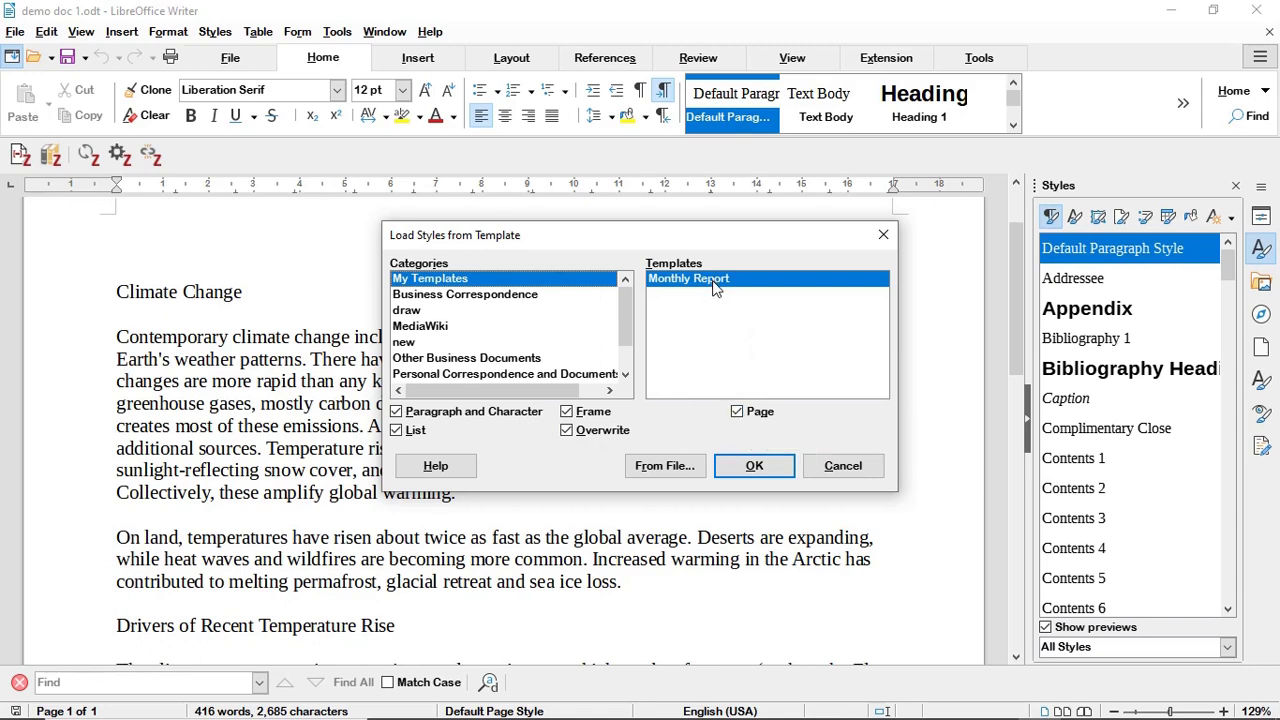
pyautogui.click(754, 470)
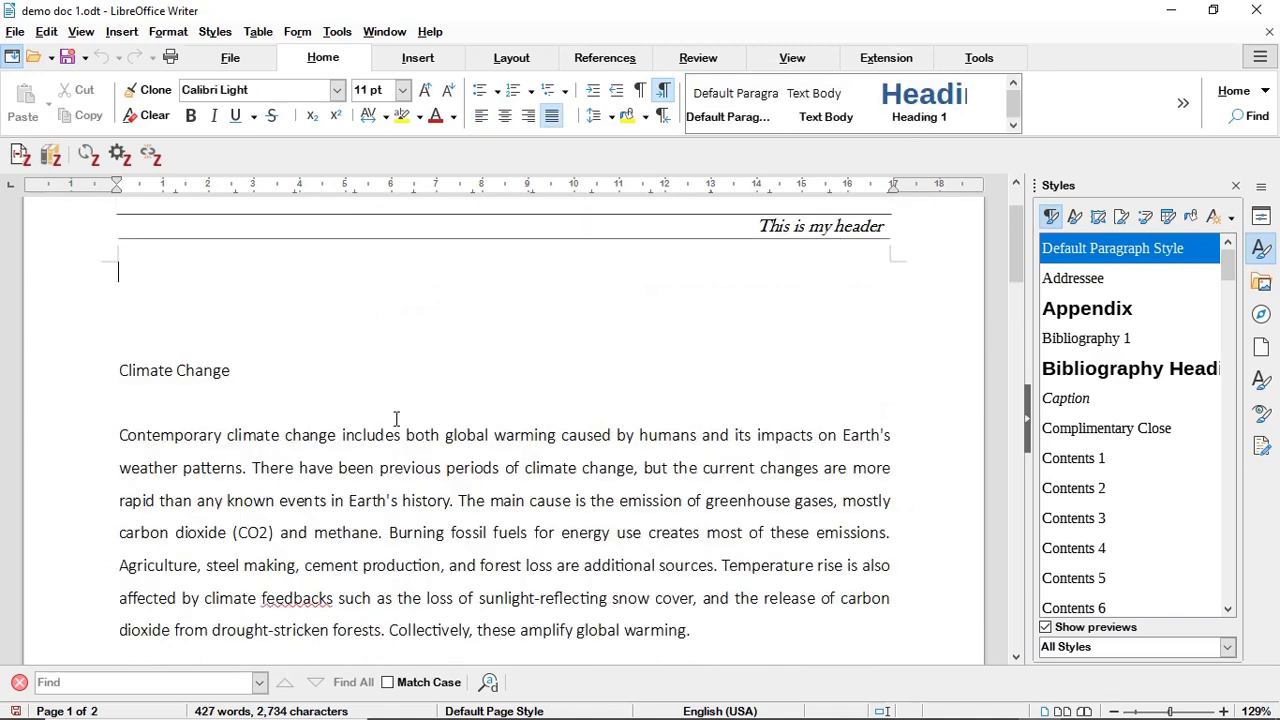
# Apply the Heading 1 style to the title "Climate Change" in demo doc 1
pyautogui.moveTo(257, 374); pyautogui.dragTo(109, 363)
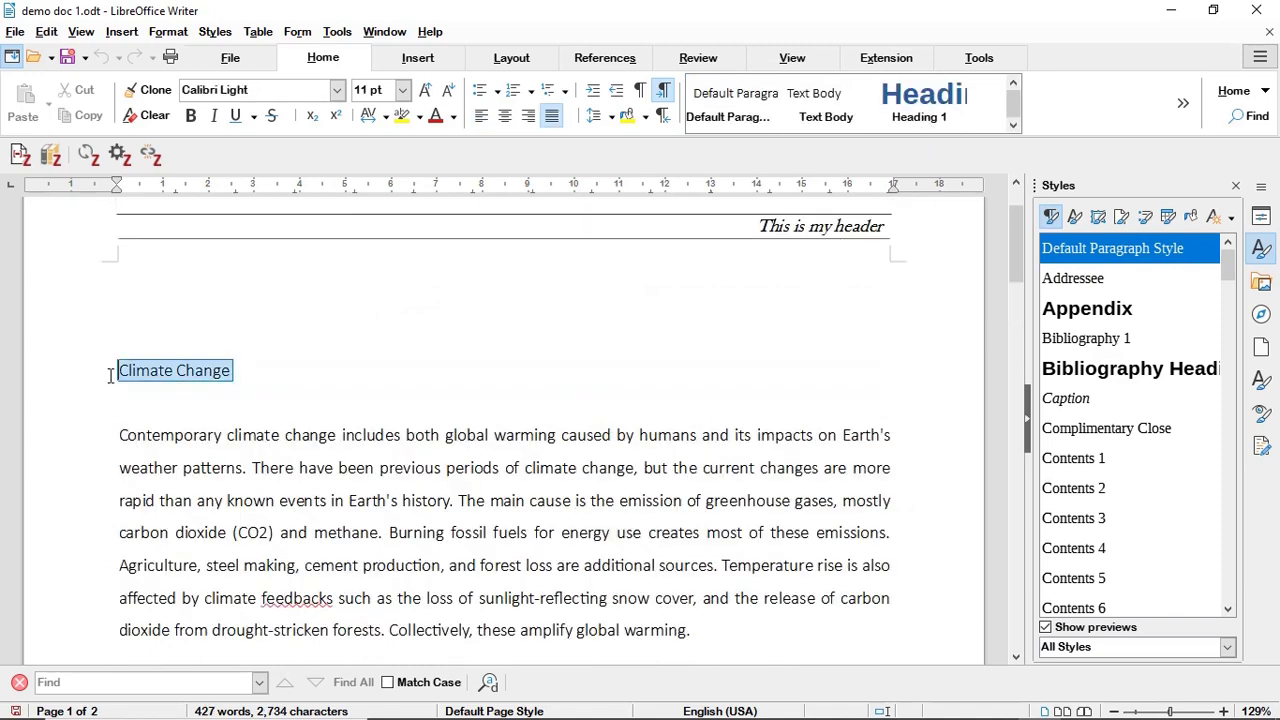
pyautogui.click(940, 110)
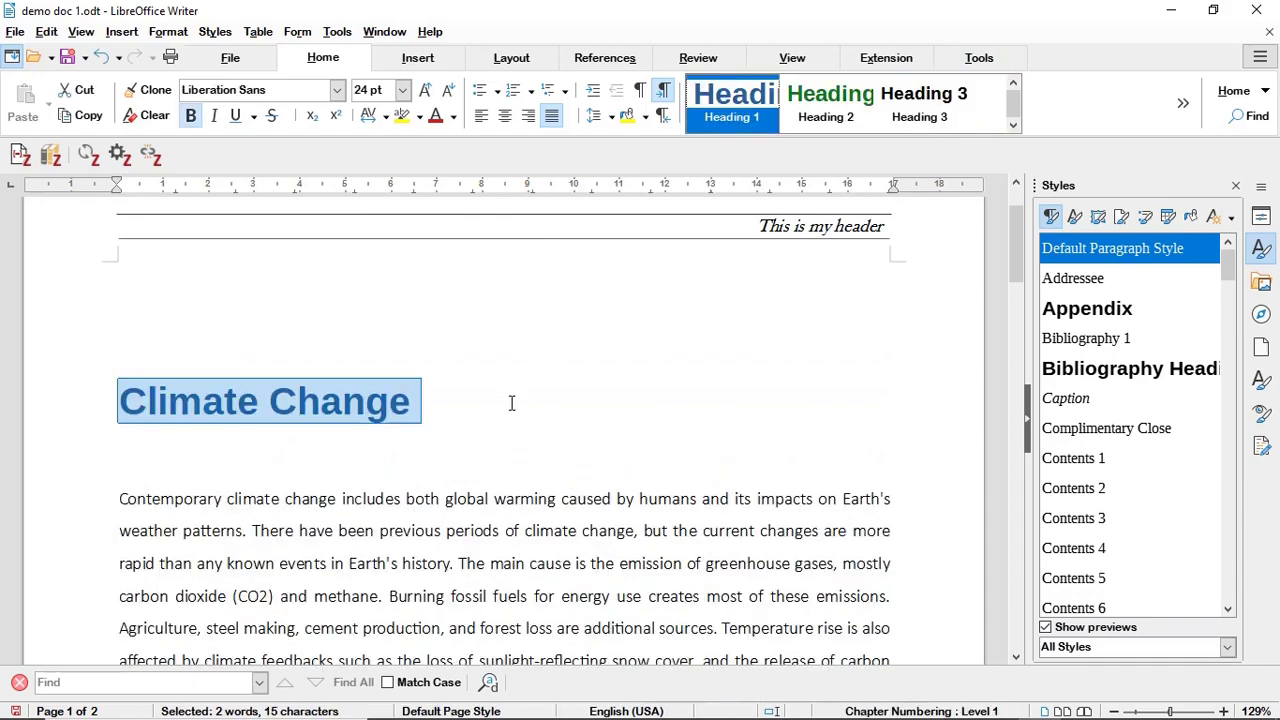
# Insert a numbered Figure caption below the ice image beside the "Changes of the Land Surface" section, with no caption text
pyautogui.scroll(-3, 512, 400)
pyautogui.scroll(-10, 519, 404)
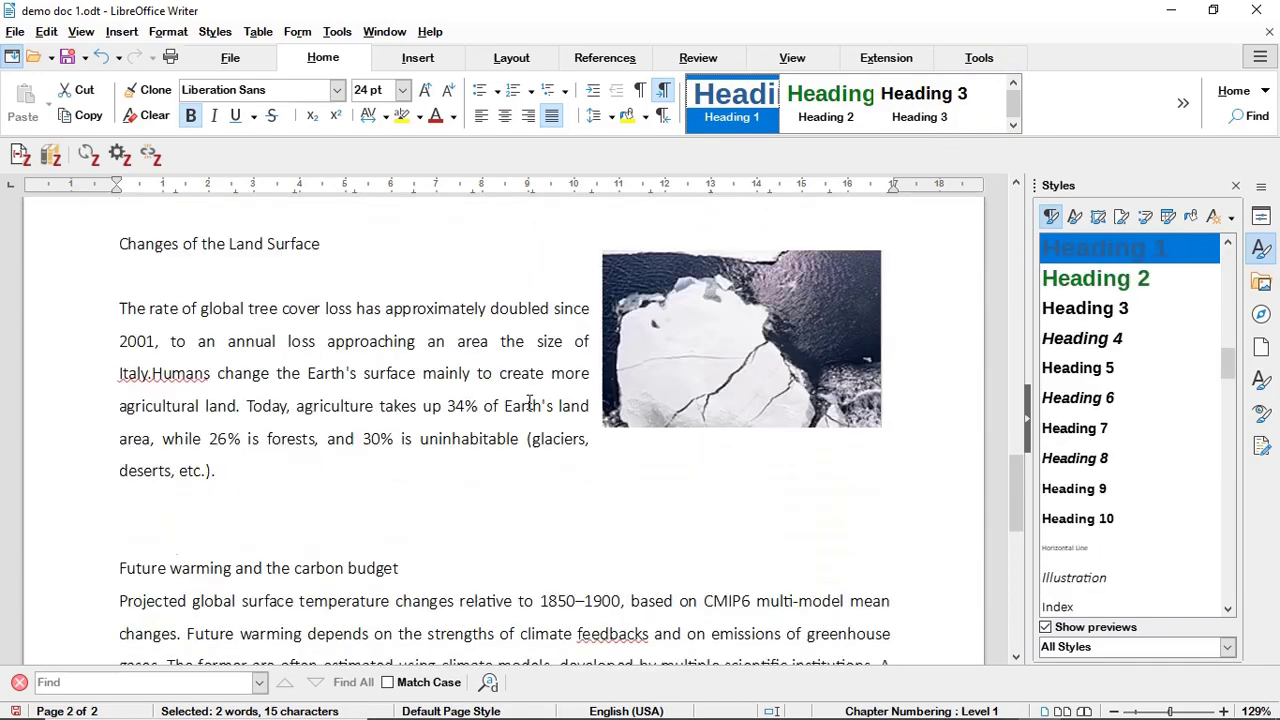
pyautogui.click(756, 276)
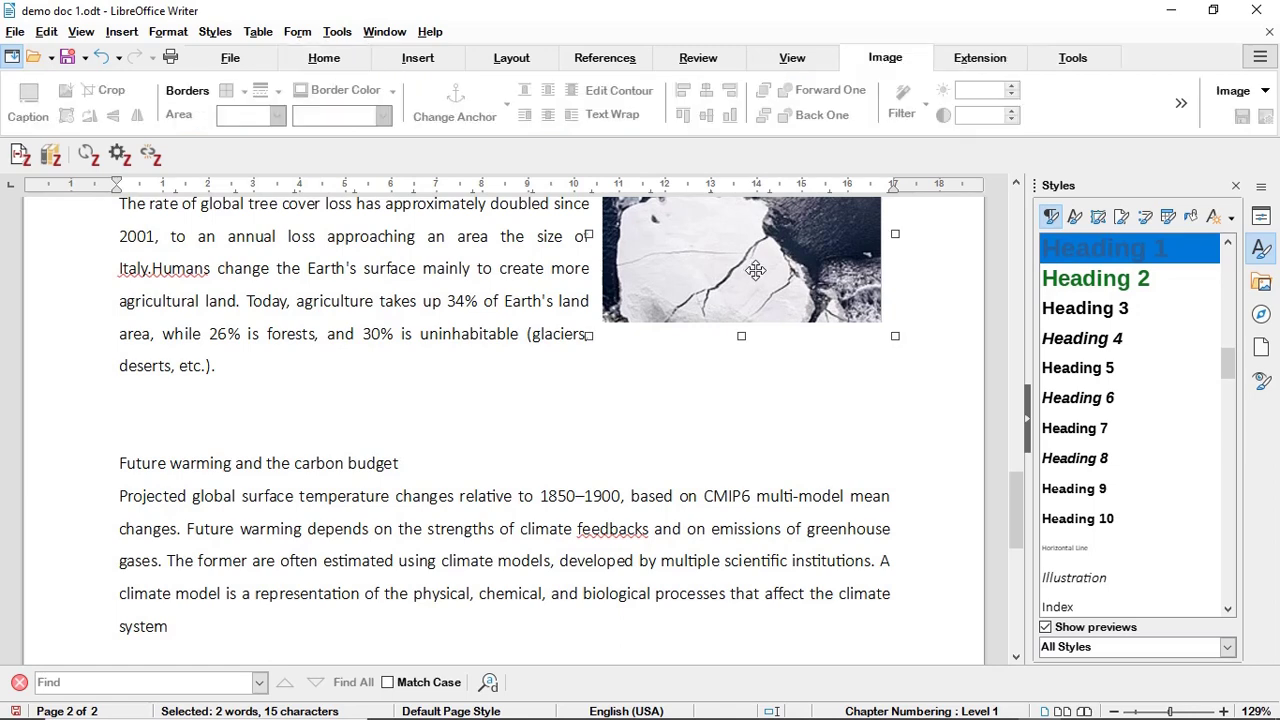
pyautogui.rightClick(755, 270)
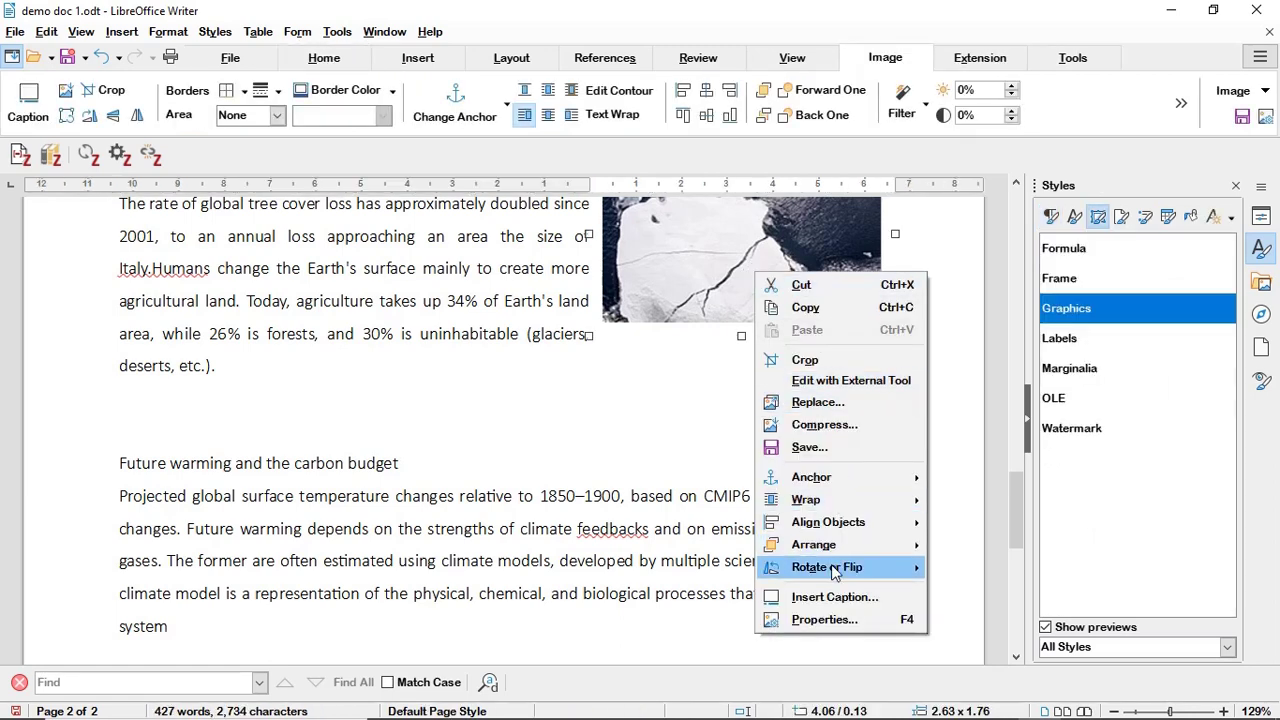
pyautogui.press('Escape')
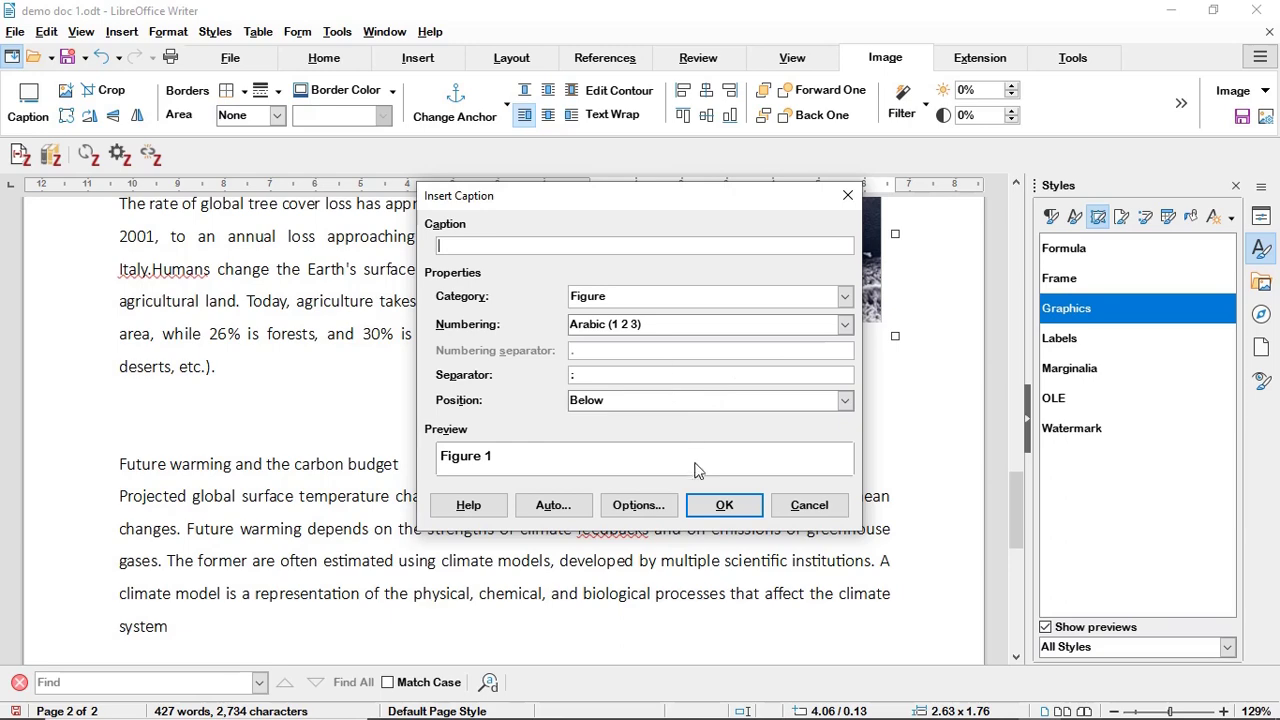
pyautogui.click(714, 507)
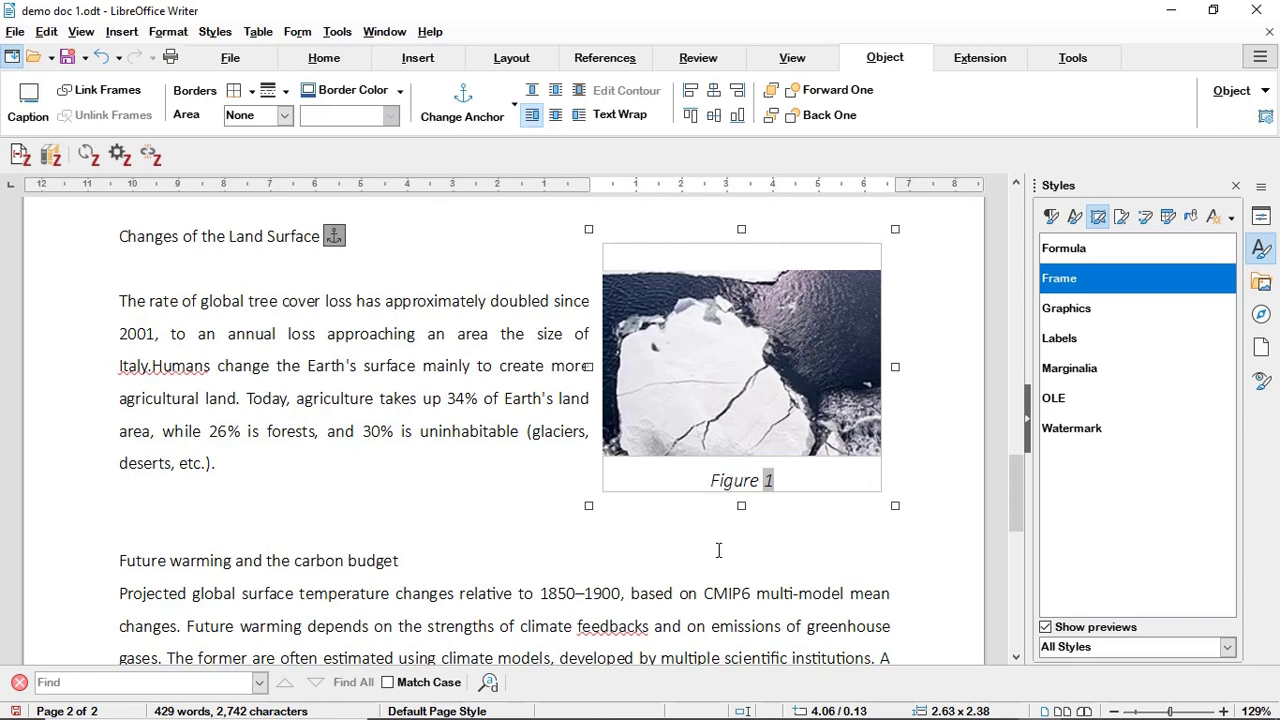
# Apply the Heading 2 style to the line "Drivers of Recent Temperature Rise" and deselect it
pyautogui.scroll(15, 710, 555)
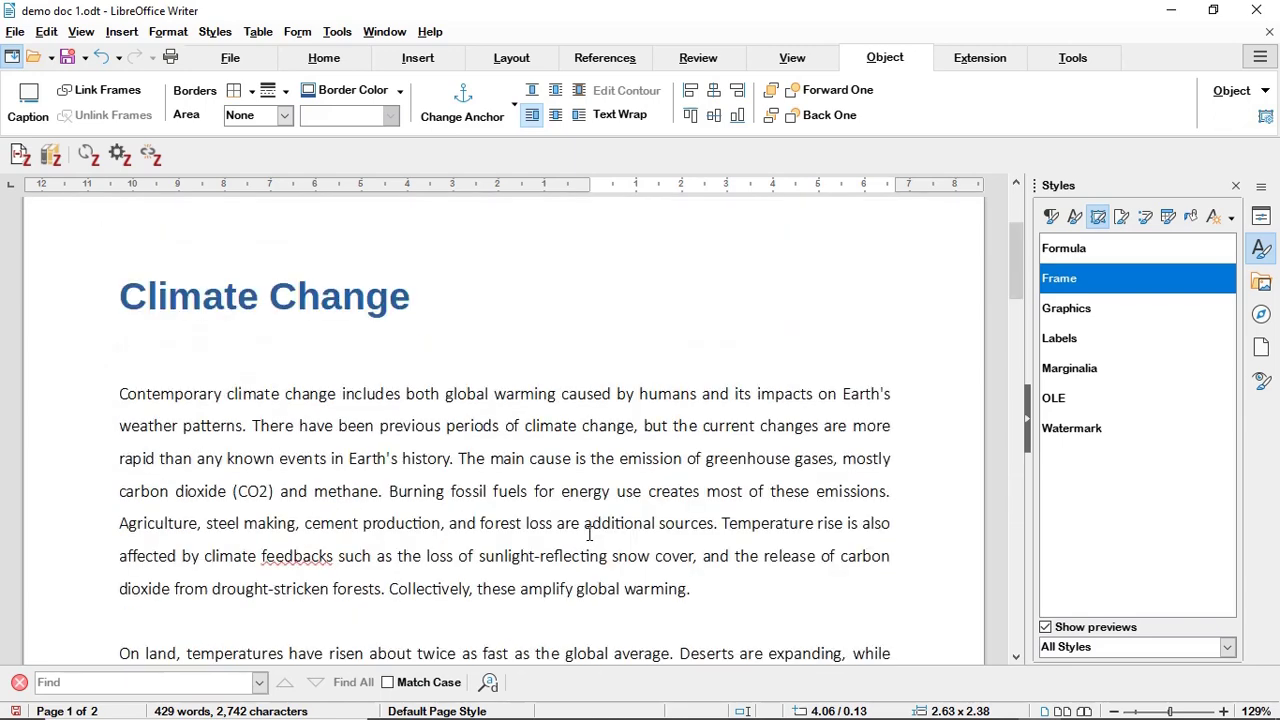
pyautogui.scroll(-5, 586, 529)
pyautogui.moveTo(370, 484); pyautogui.dragTo(120, 485)
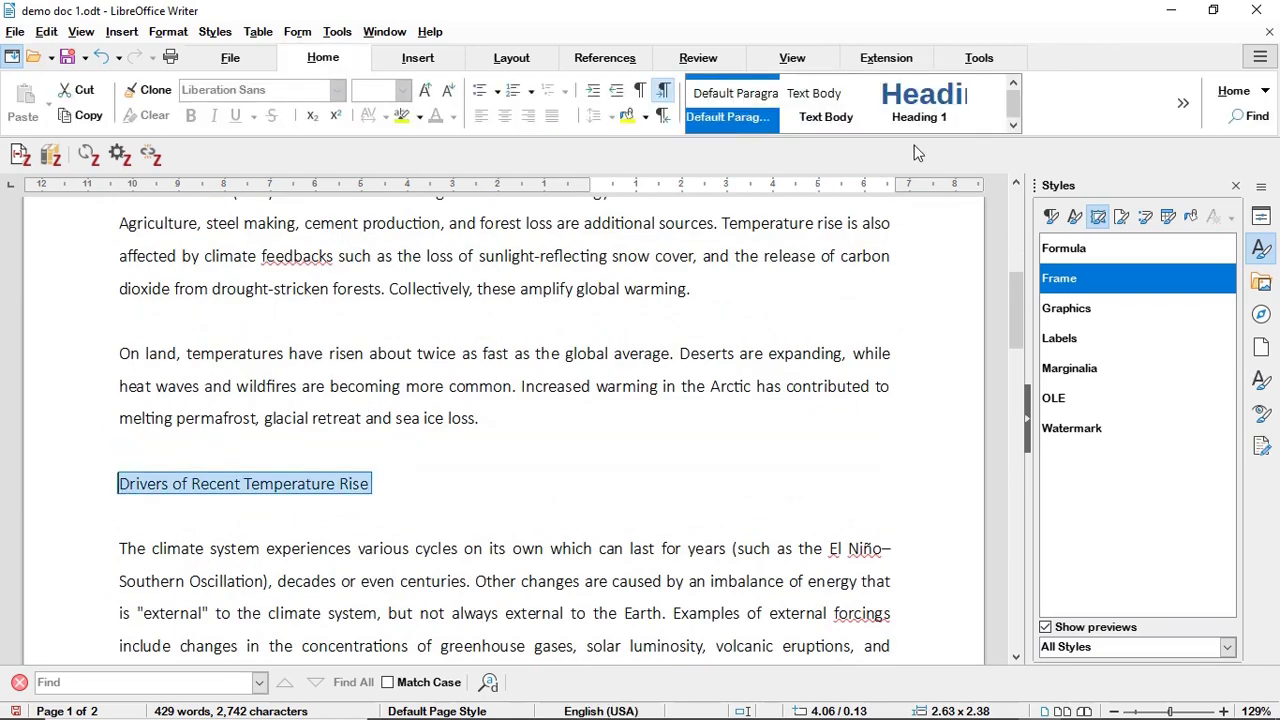
pyautogui.click(1012, 127)
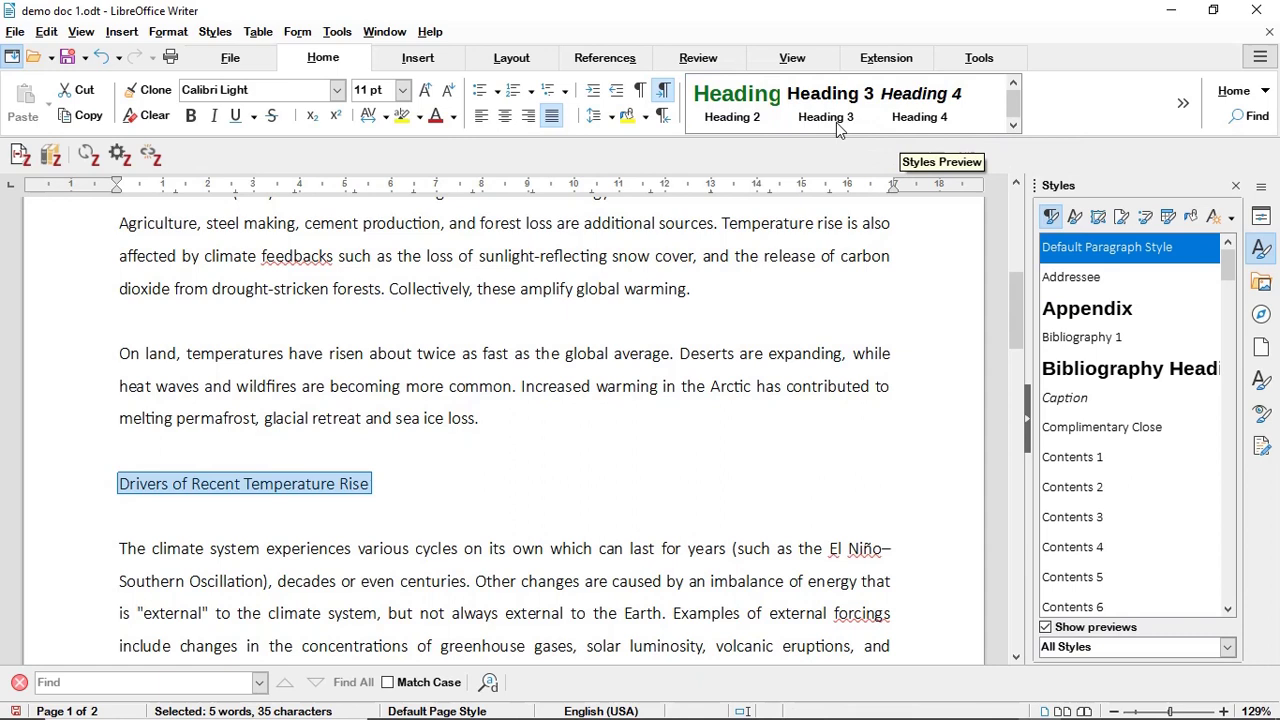
pyautogui.click(733, 105)
pyautogui.click(539, 410)
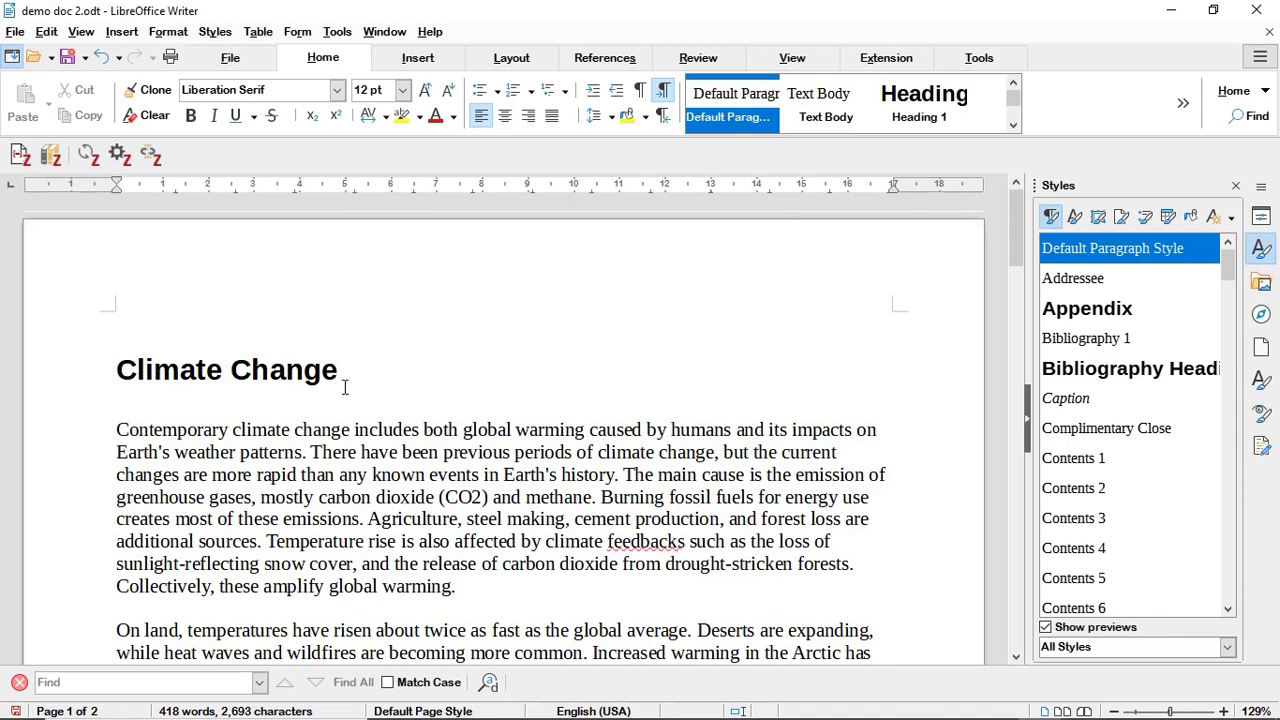
# In demo doc 2, check which styles the section headings use and how the figure caption and page header look
pyautogui.scroll(-7, 346, 385)
pyautogui.click(305, 362)
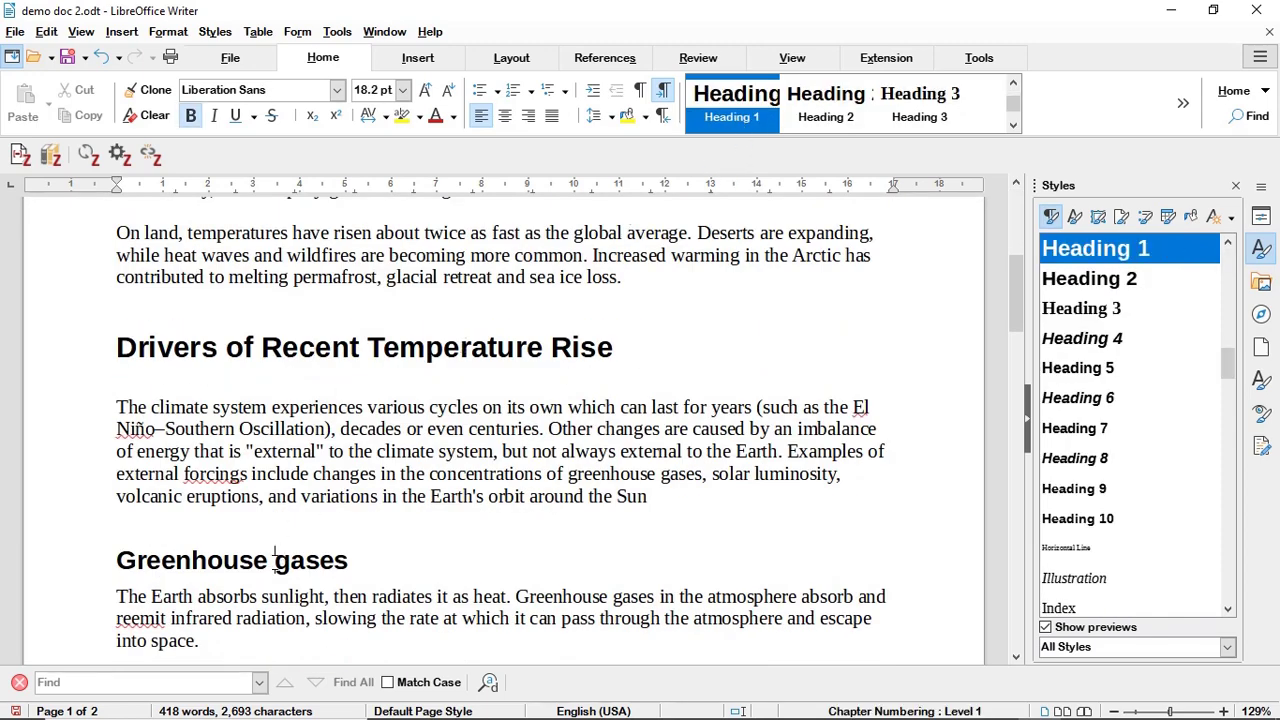
pyautogui.hotkey('ctrl', '2')
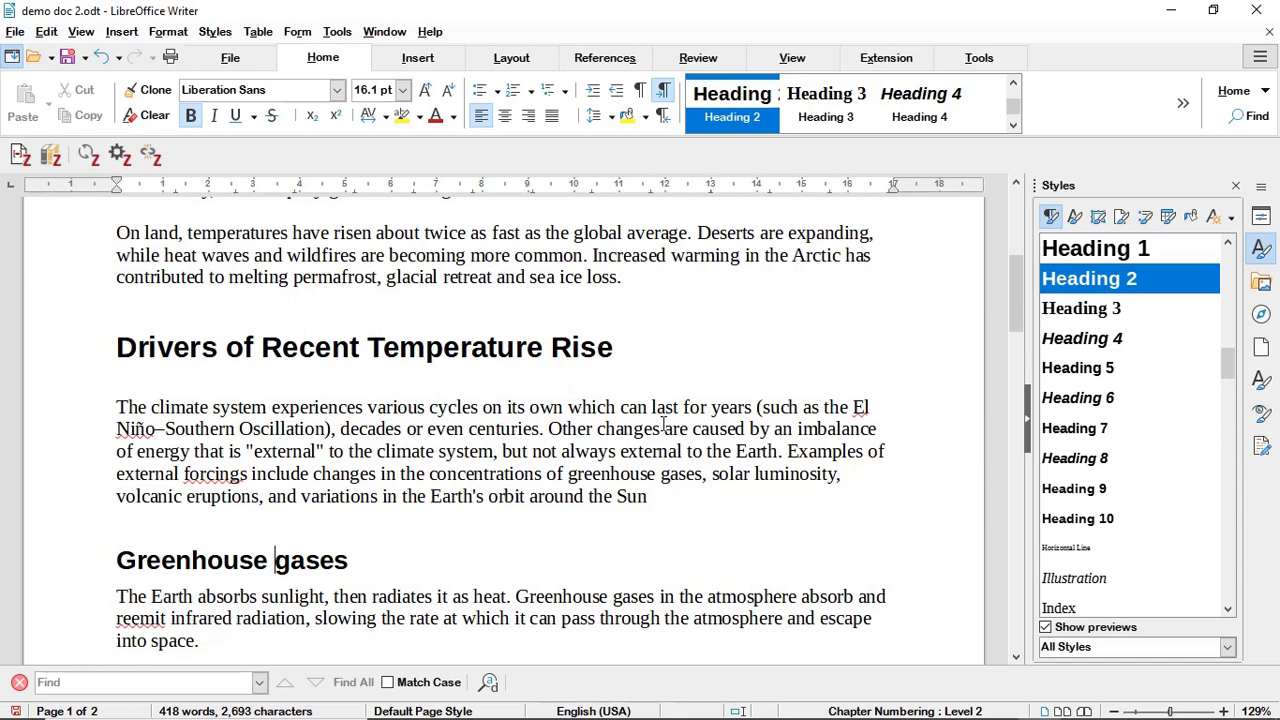
pyautogui.scroll(-10, 660, 427)
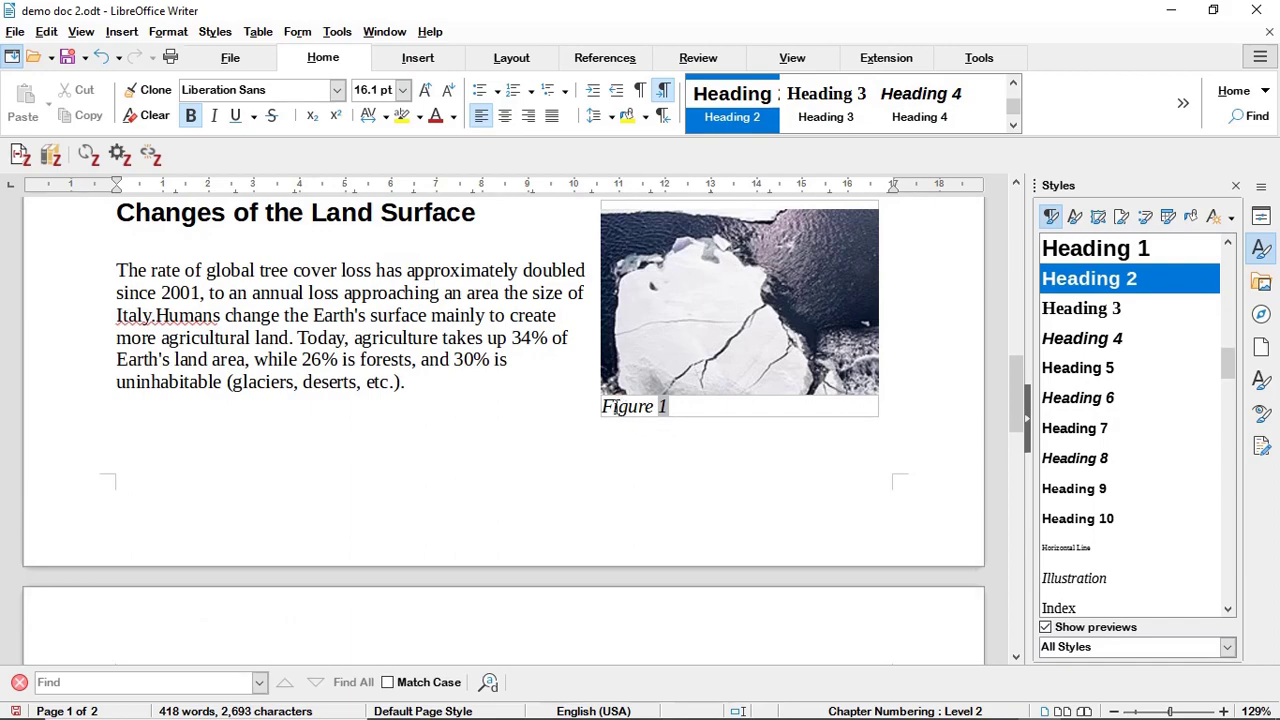
pyautogui.scroll(10, 616, 406)
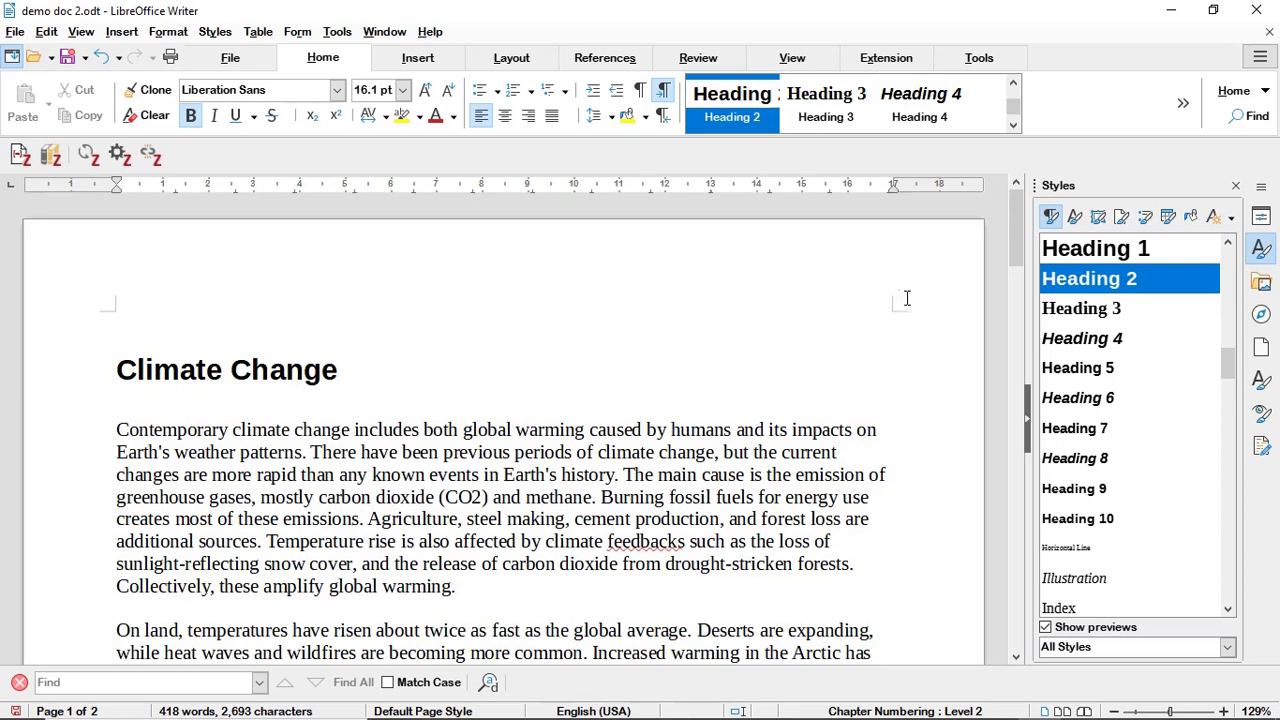
# Load the Monthly Report template's styles into demo doc 2 with Overwrite enabled, and review the header, headings and figure caption
pyautogui.click(1233, 220)
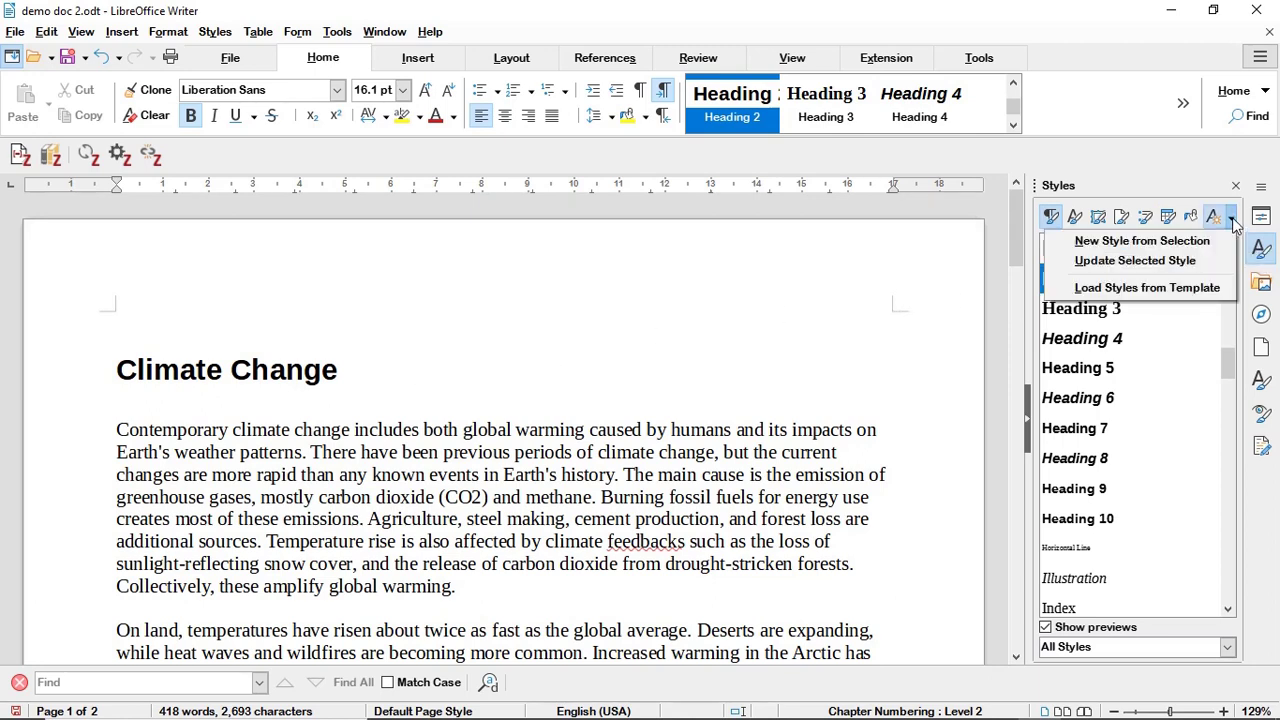
pyautogui.click(1193, 286)
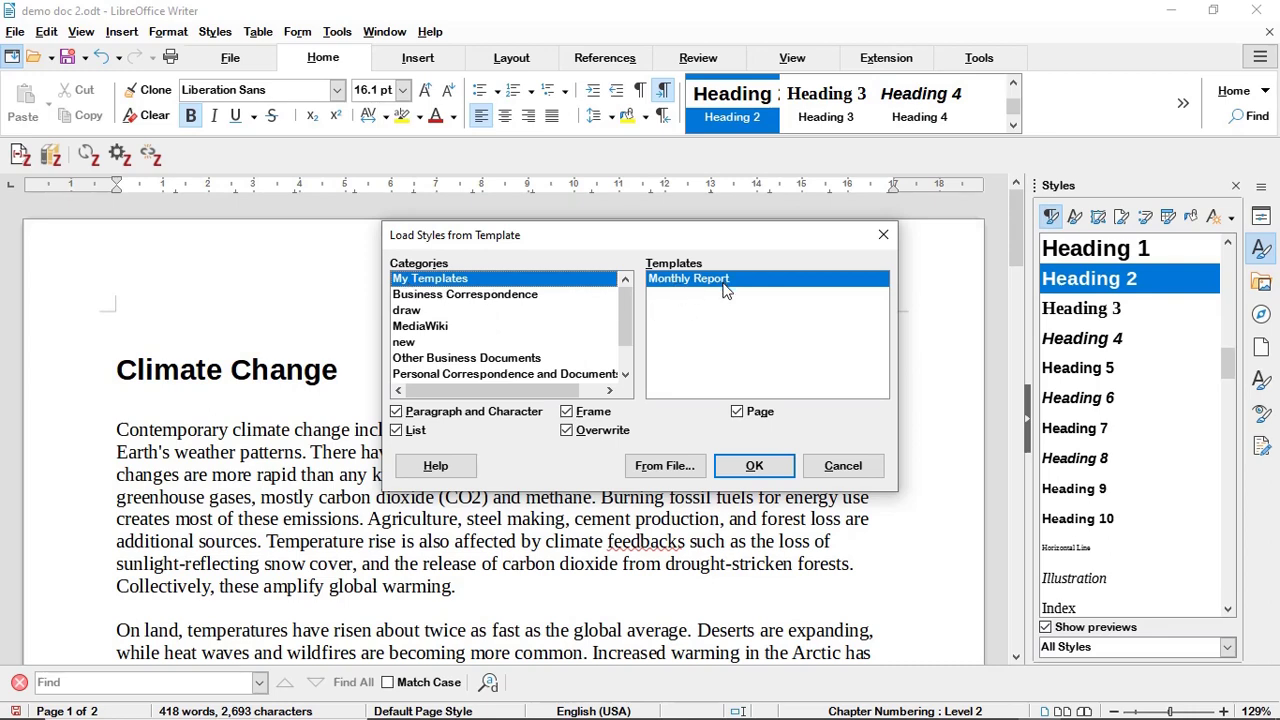
pyautogui.click(396, 429)
pyautogui.click(754, 466)
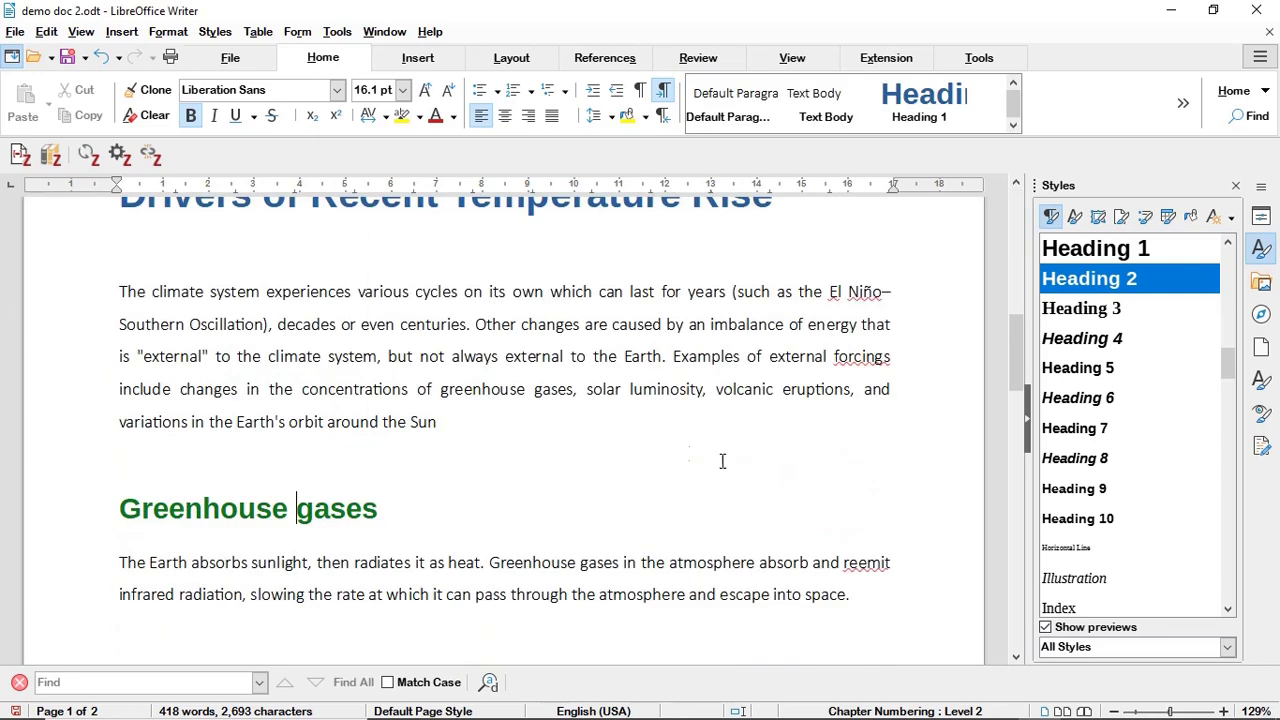
pyautogui.scroll(10, 723, 457)
pyautogui.scroll(5, 676, 447)
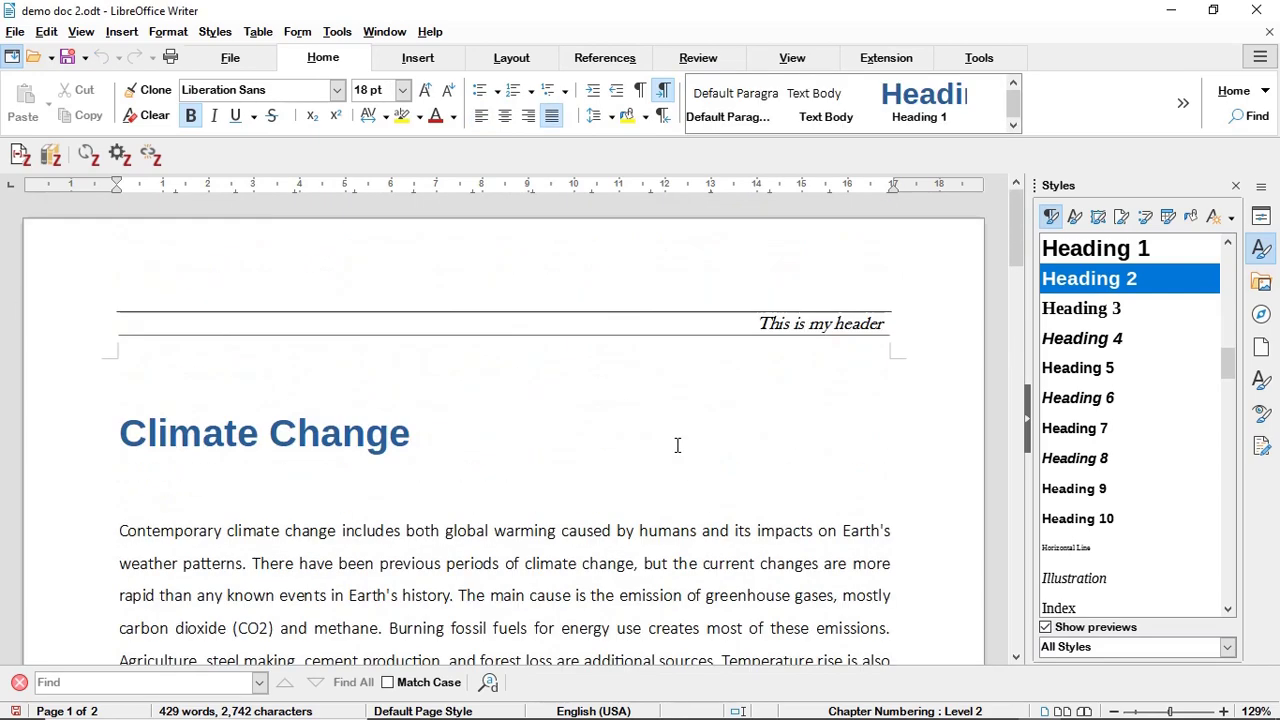
pyautogui.scroll(-12, 677, 445)
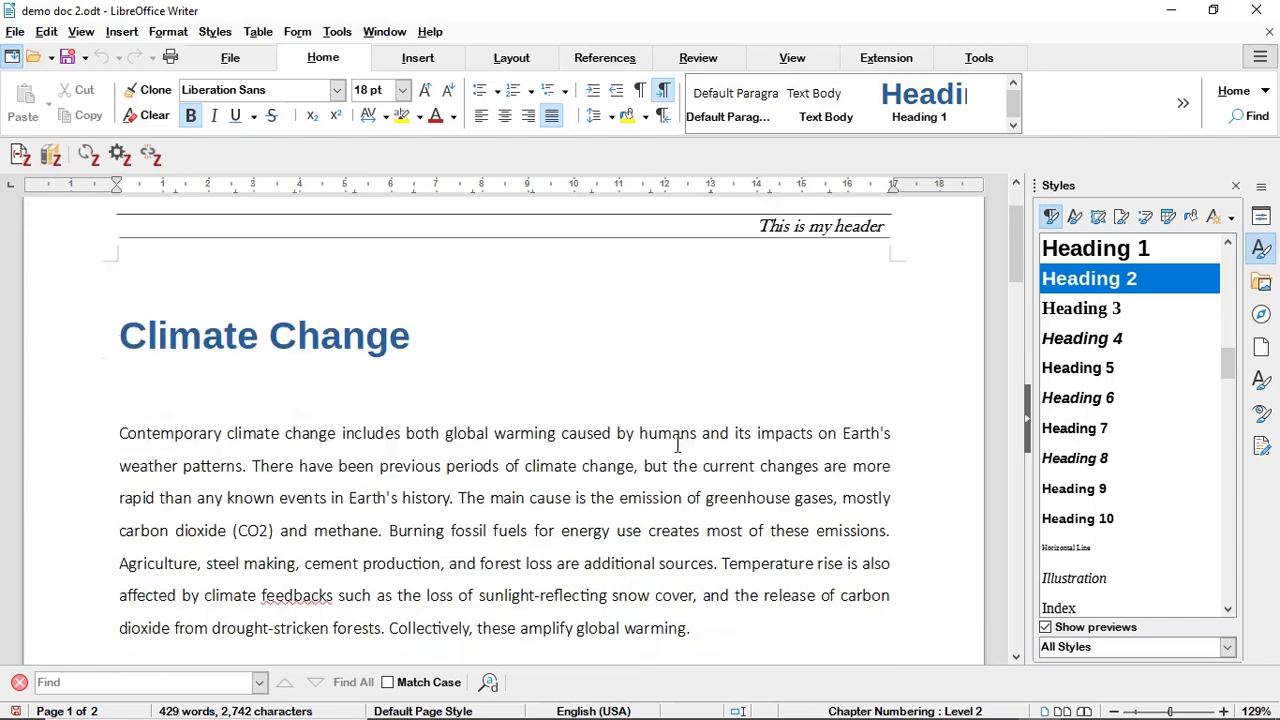
pyautogui.scroll(-20, 677, 445)
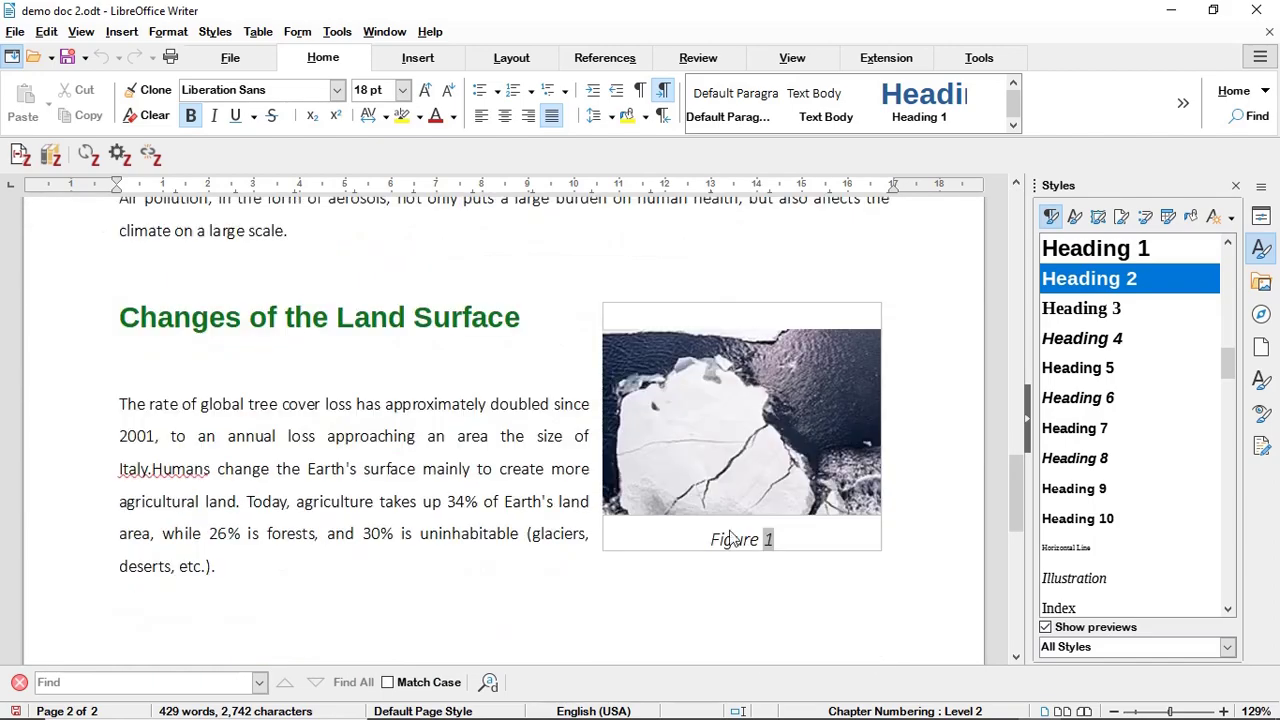
# Review the remaining headings, figure caption and page header throughout demo doc 2 and close the document
pyautogui.scroll(-2, 762, 568)
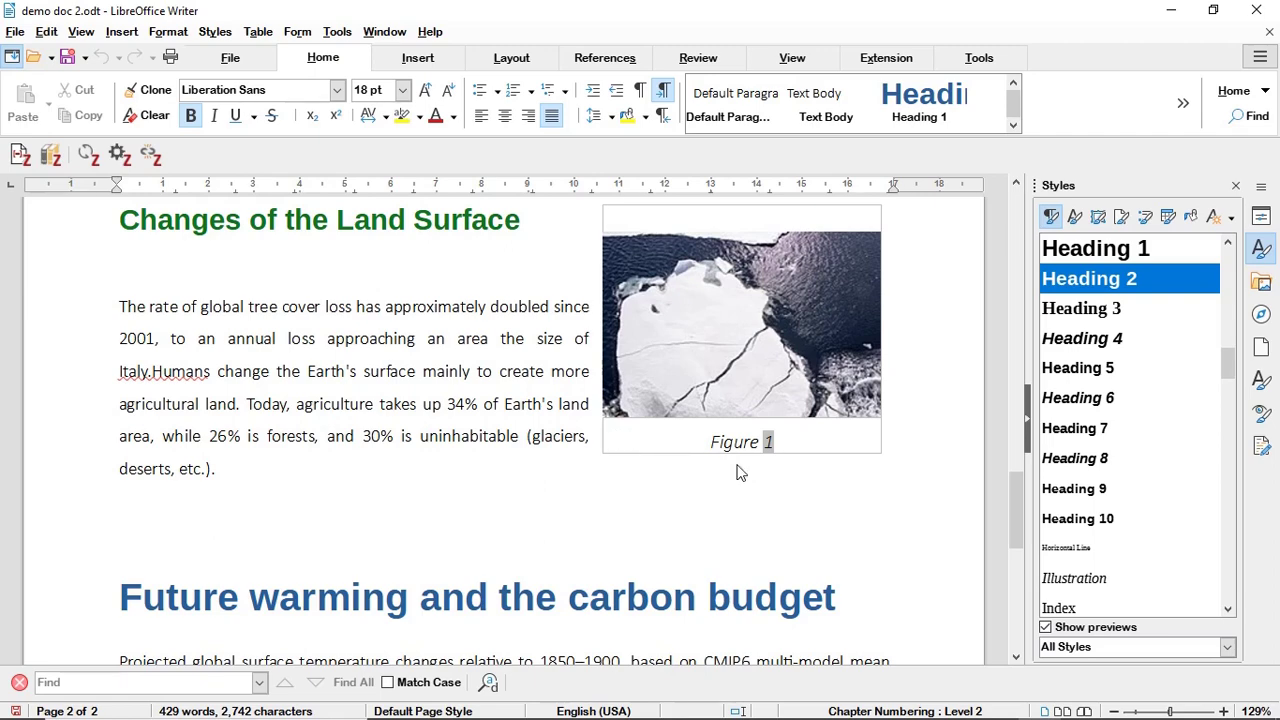
pyautogui.scroll(-5, 737, 470)
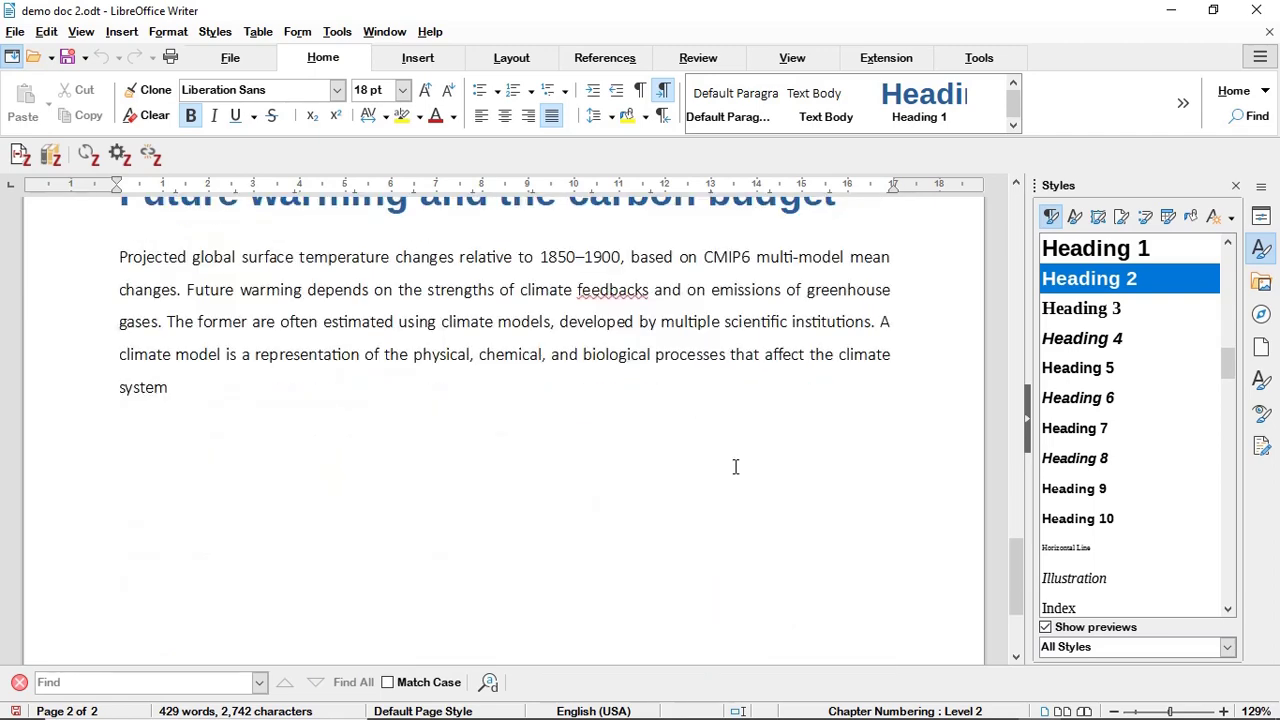
pyautogui.scroll(20, 737, 462)
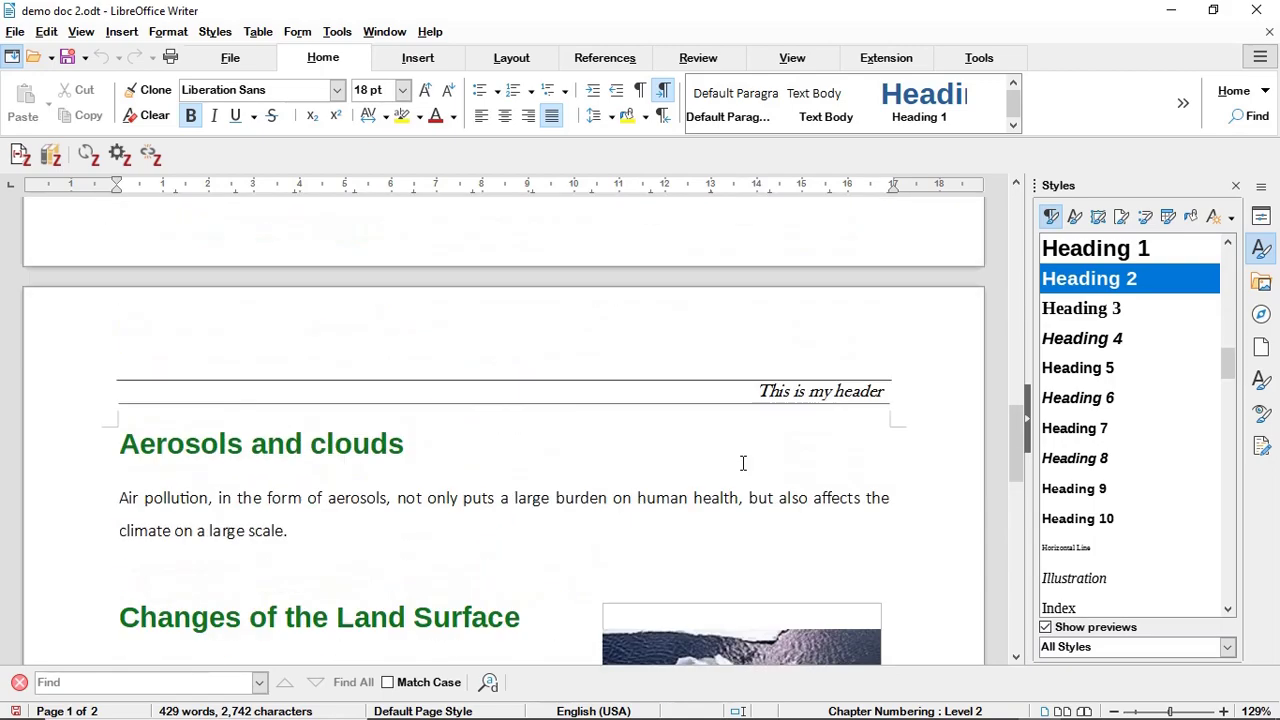
pyautogui.scroll(4, 740, 453)
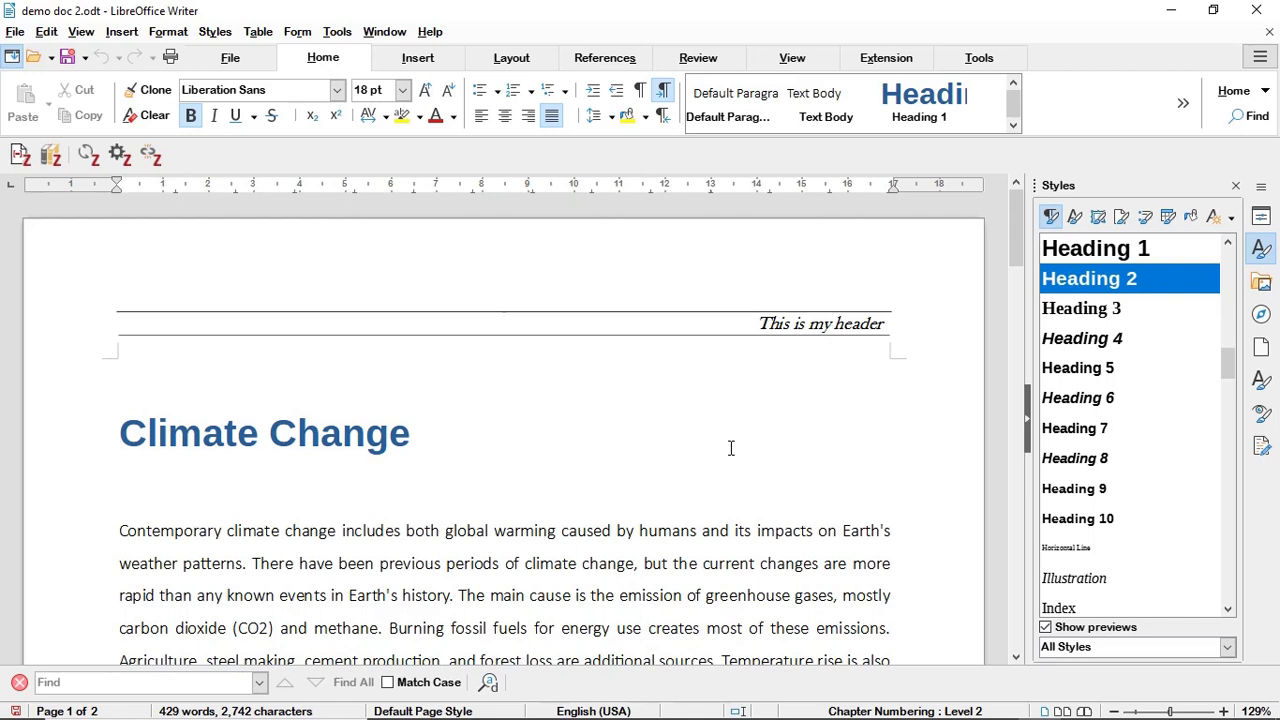
pyautogui.hotkey('ctrl', 'w')
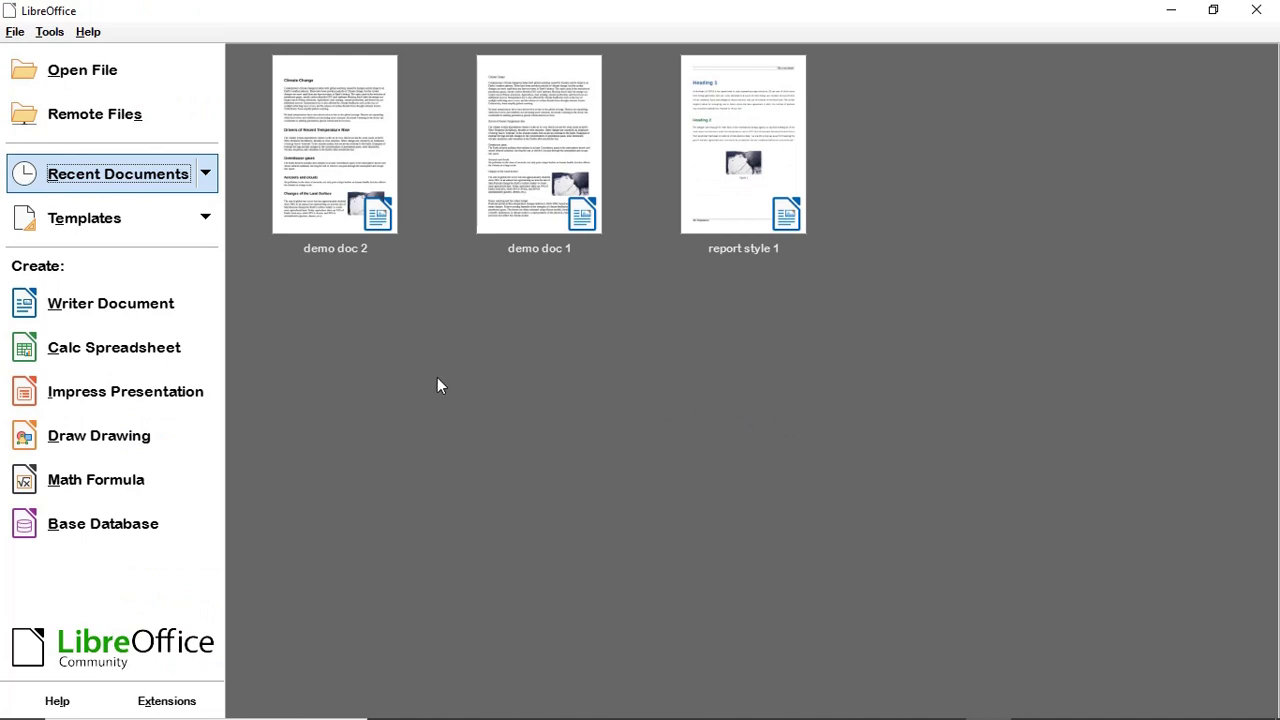
# Create a new text document from the Monthly Report template in My Templates
pyautogui.click(14, 33)
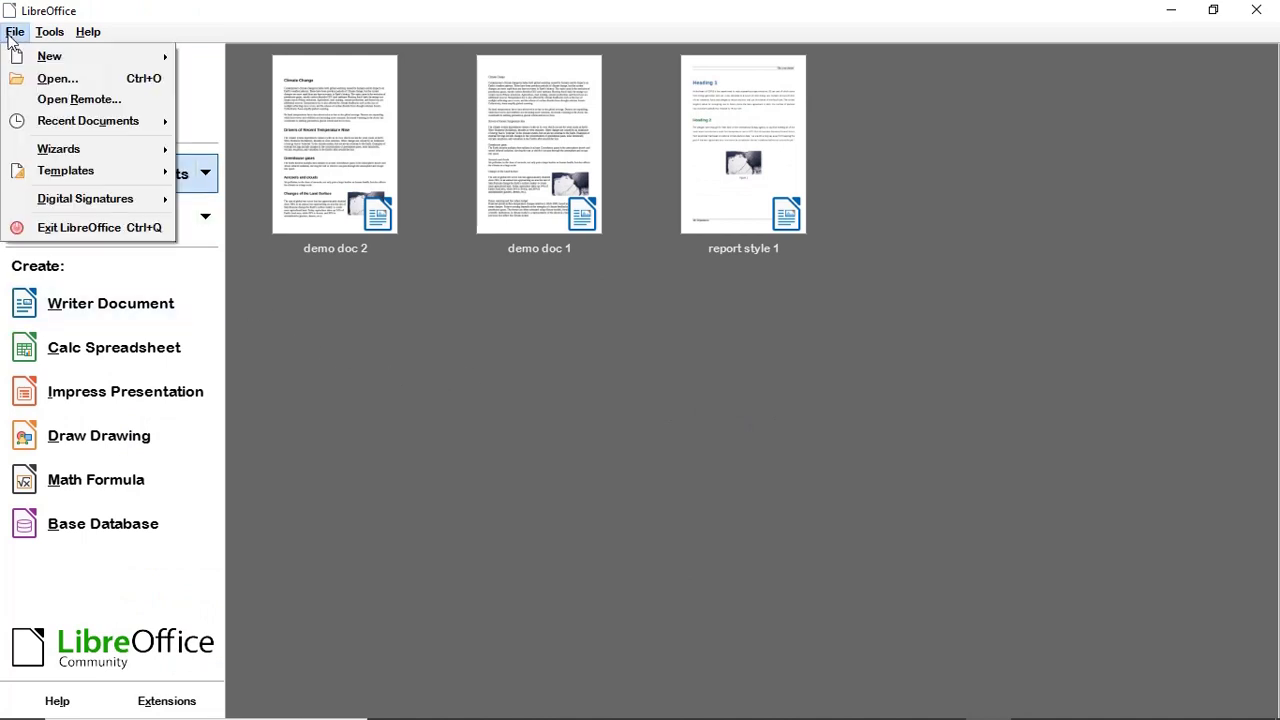
pyautogui.moveTo(52, 57)
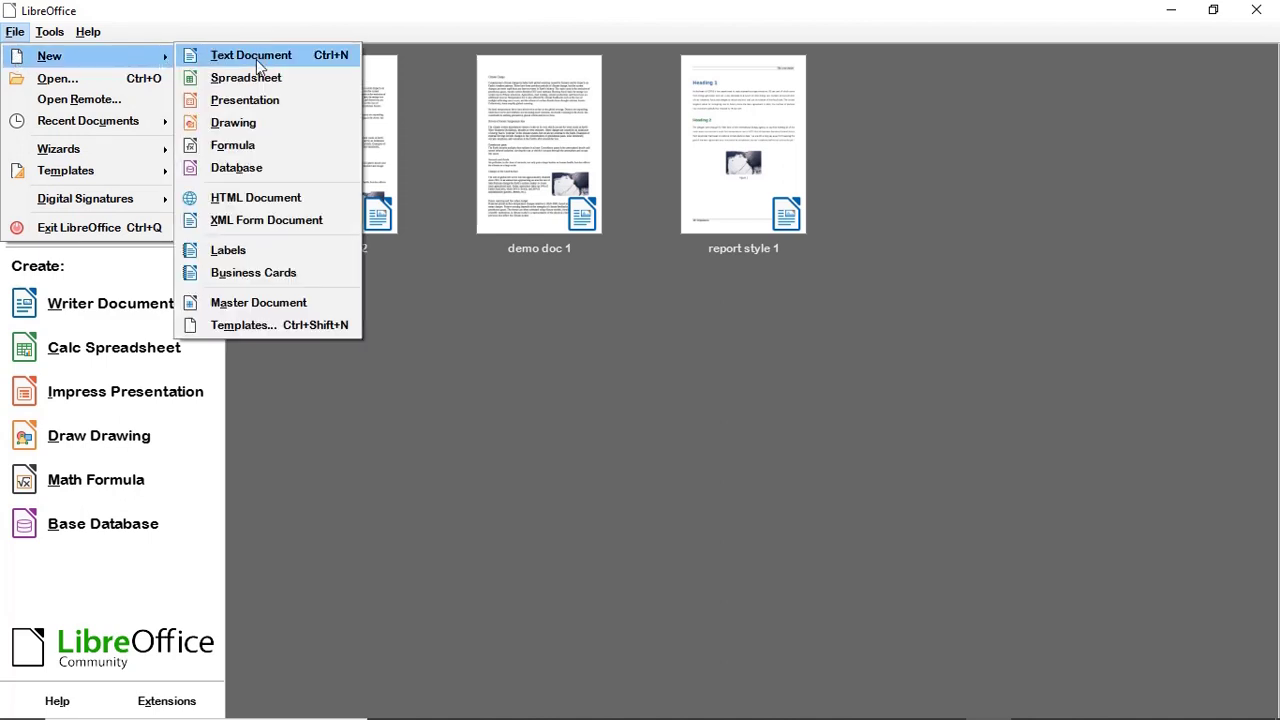
pyautogui.click(268, 326)
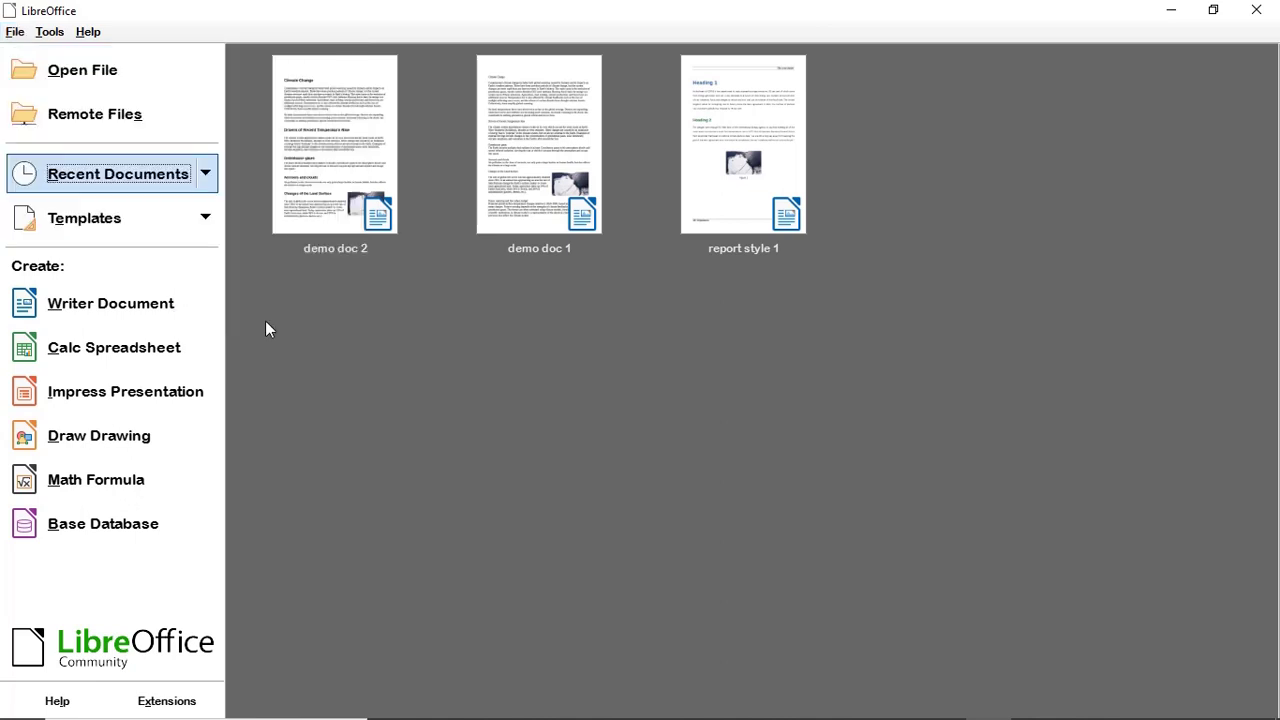
pyautogui.click(380, 262)
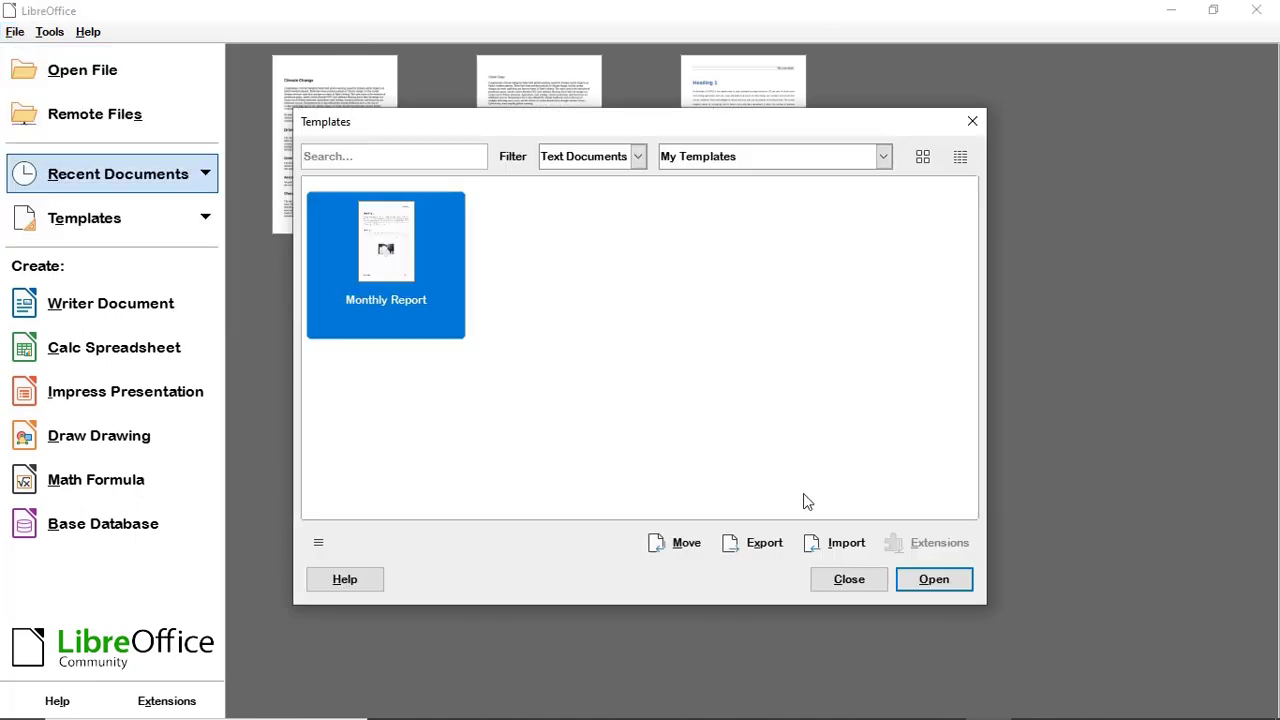
pyautogui.click(933, 580)
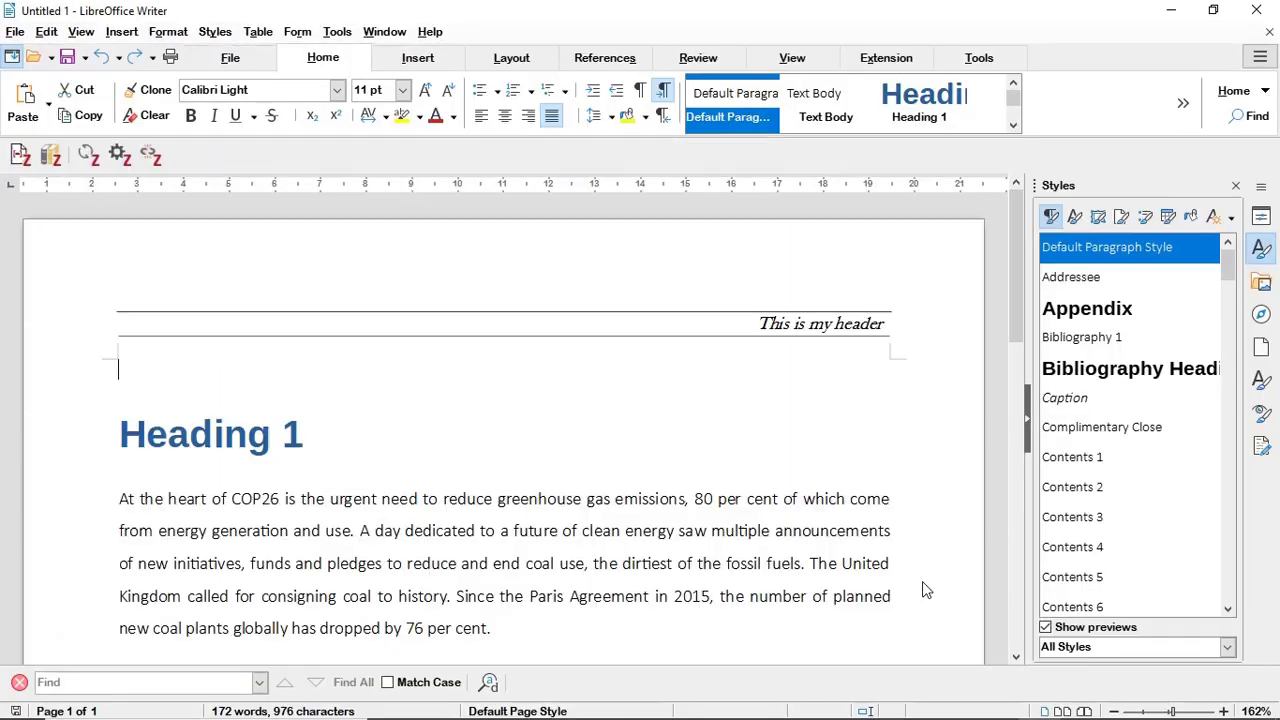
# Examine the new document's header, headings, body text, figure caption and footer, and view the save dialog without saving
pyautogui.scroll(-5, 757, 471)
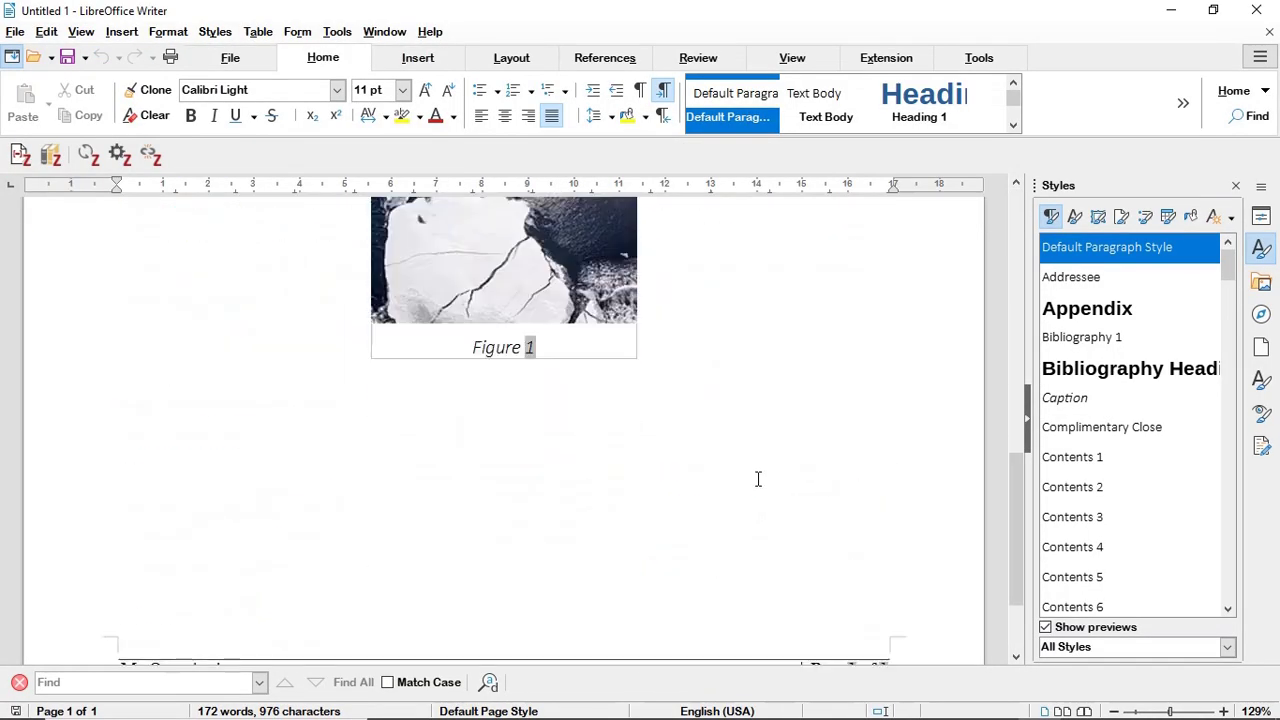
pyautogui.scroll(-3, 726, 472)
pyautogui.scroll(3, 726, 472)
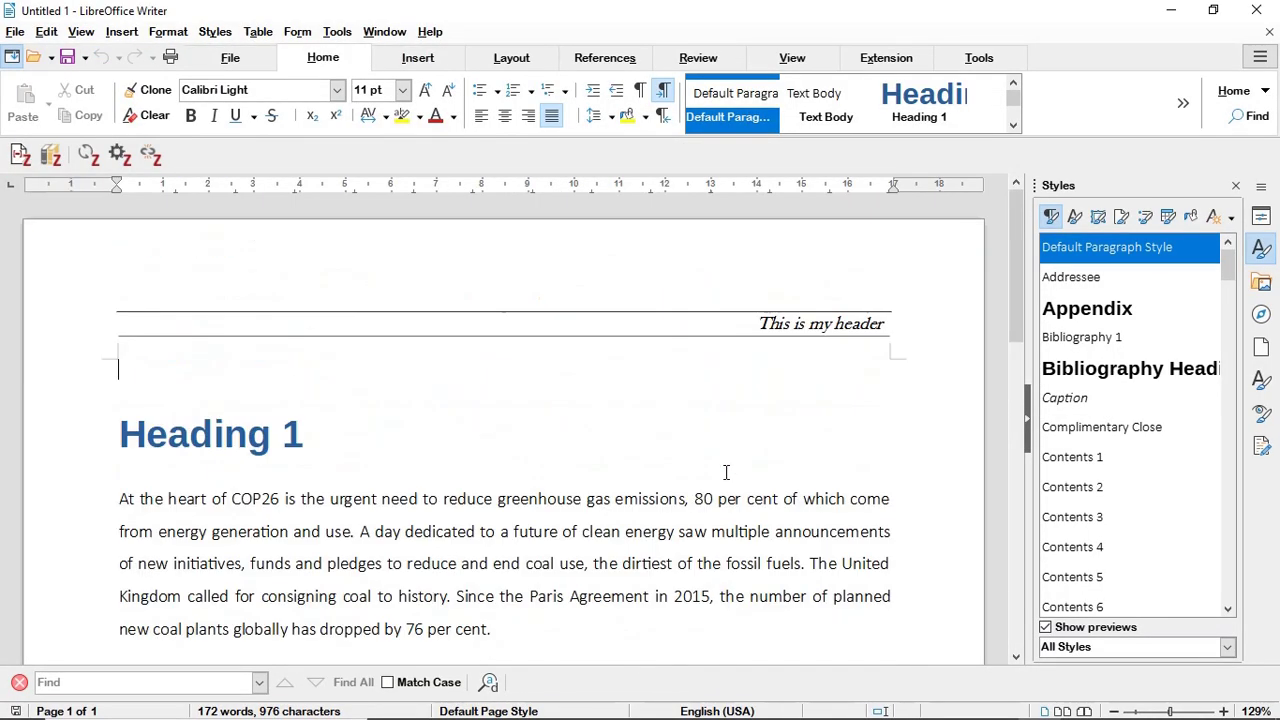
pyautogui.click(190, 433)
pyautogui.moveTo(300, 433); pyautogui.dragTo(118, 433)
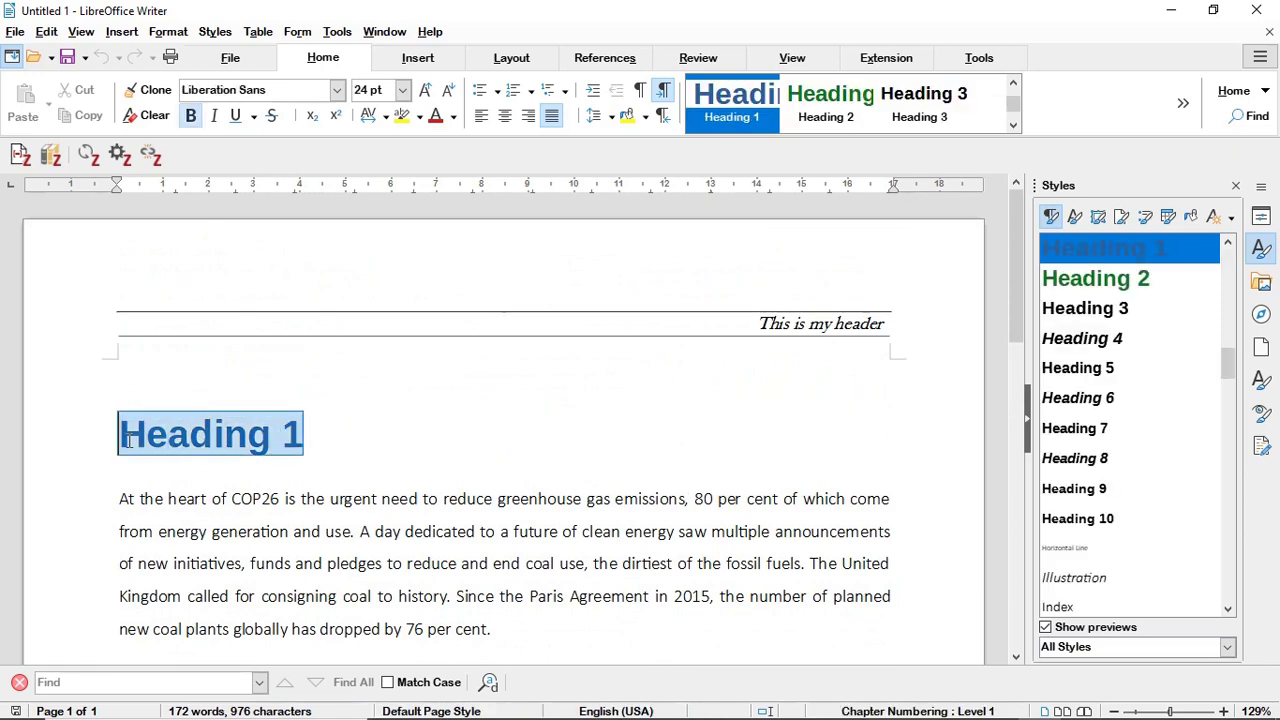
pyautogui.click(188, 500)
pyautogui.scroll(-10, 200, 500)
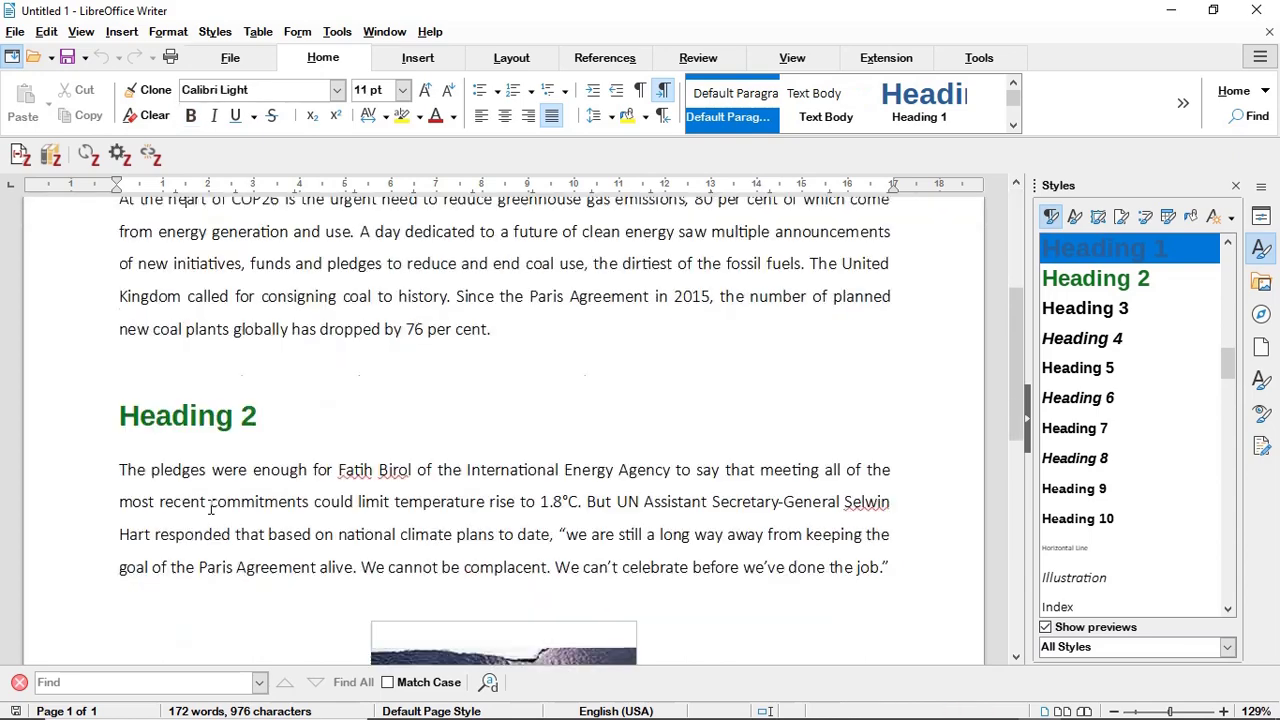
pyautogui.scroll(10, 213, 498)
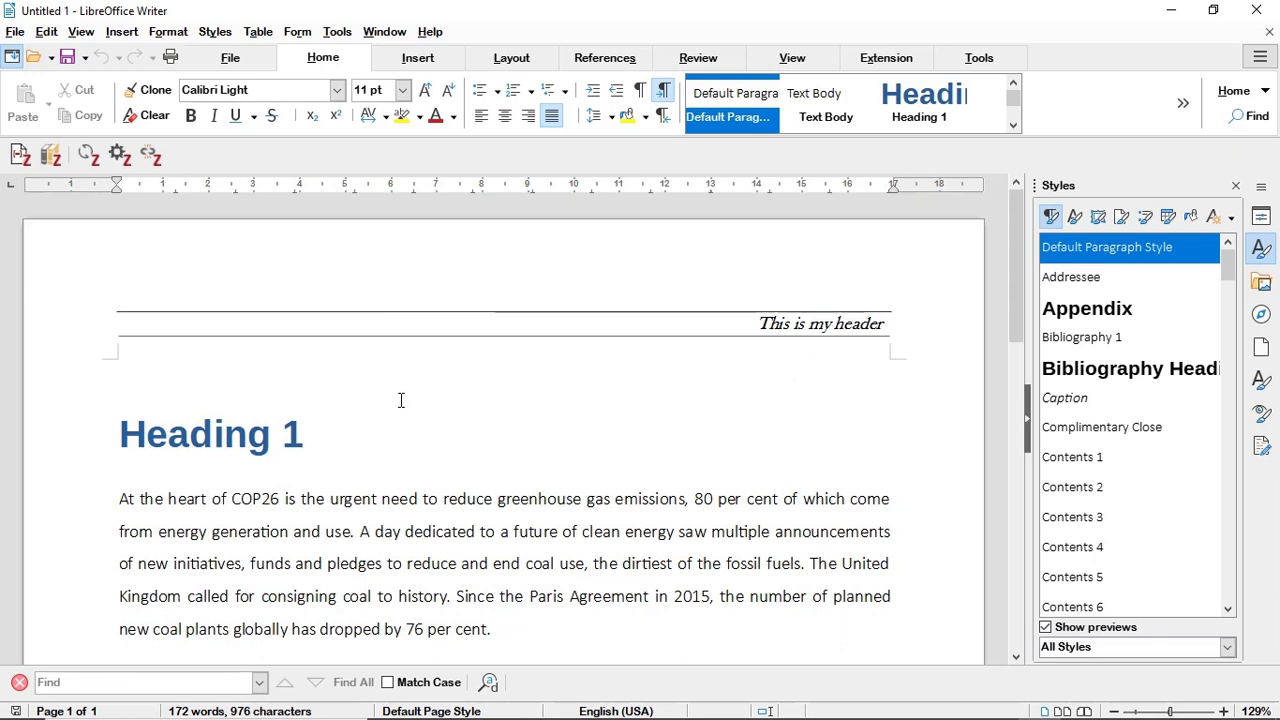
pyautogui.click(68, 58)
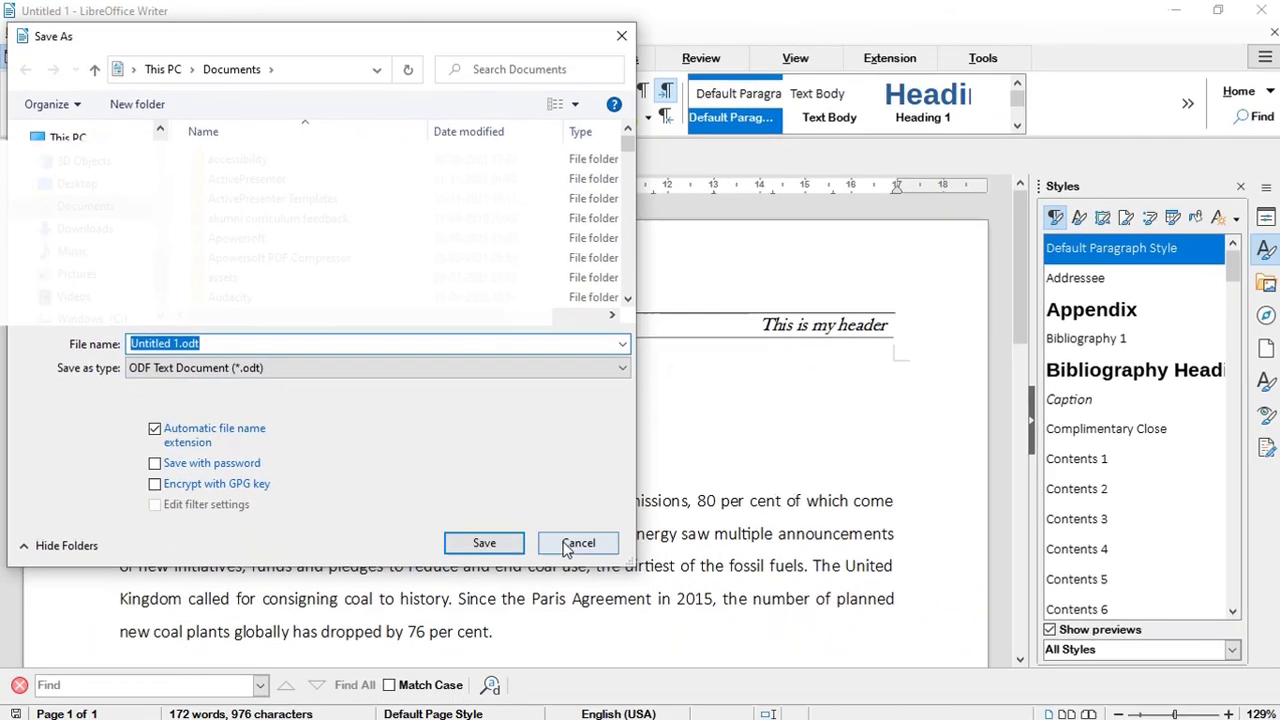
pyautogui.click(566, 548)
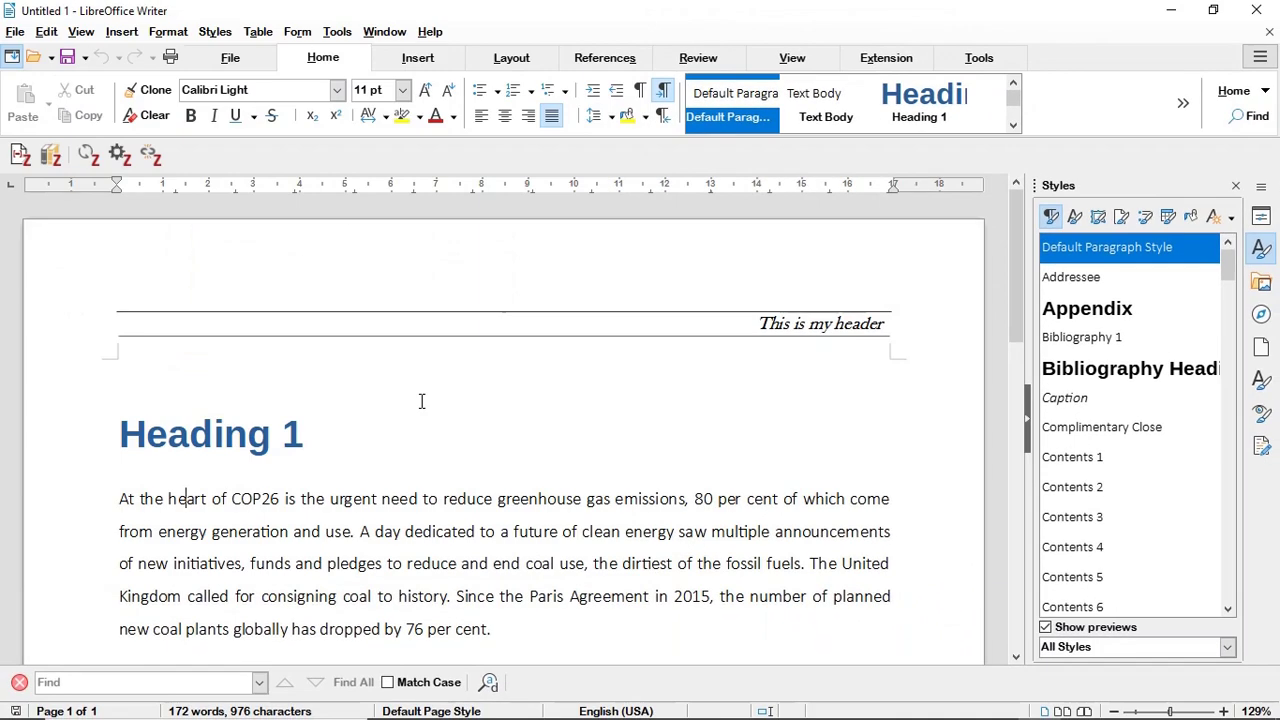
# Open the template file Monthly Report.ott for editing
pyautogui.click(14, 34)
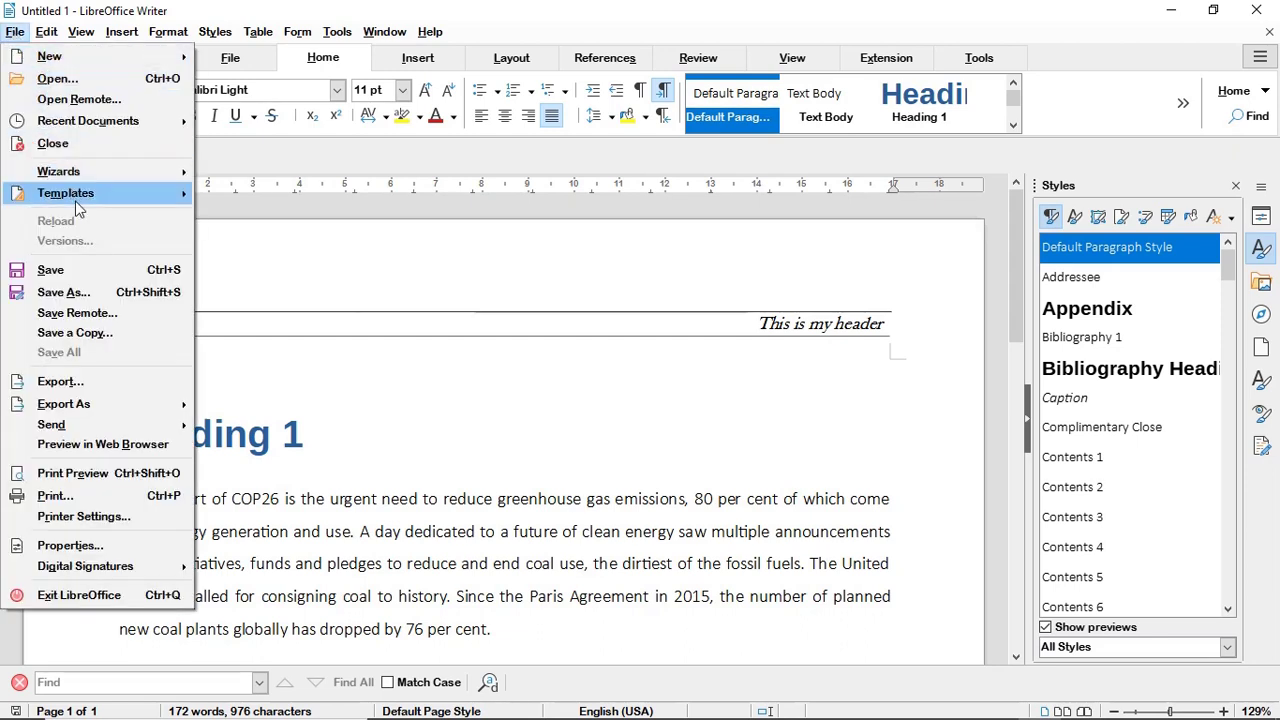
pyautogui.moveTo(108, 199)
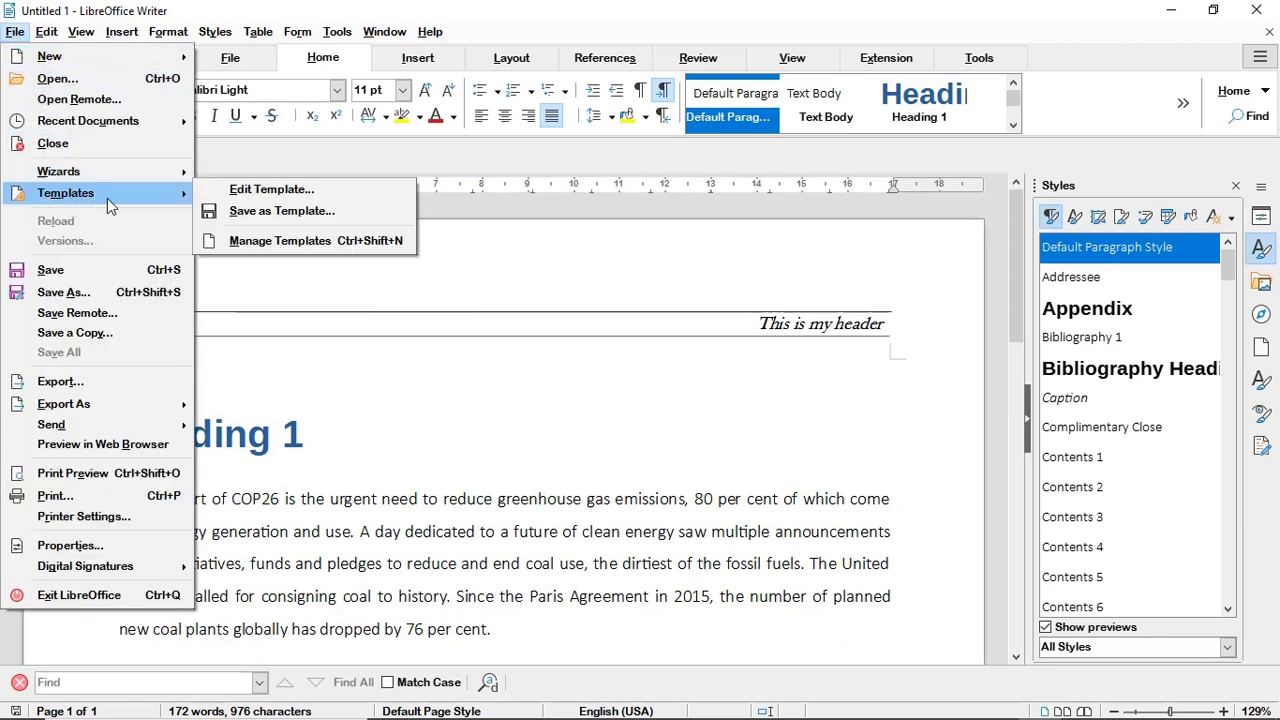
pyautogui.click(260, 189)
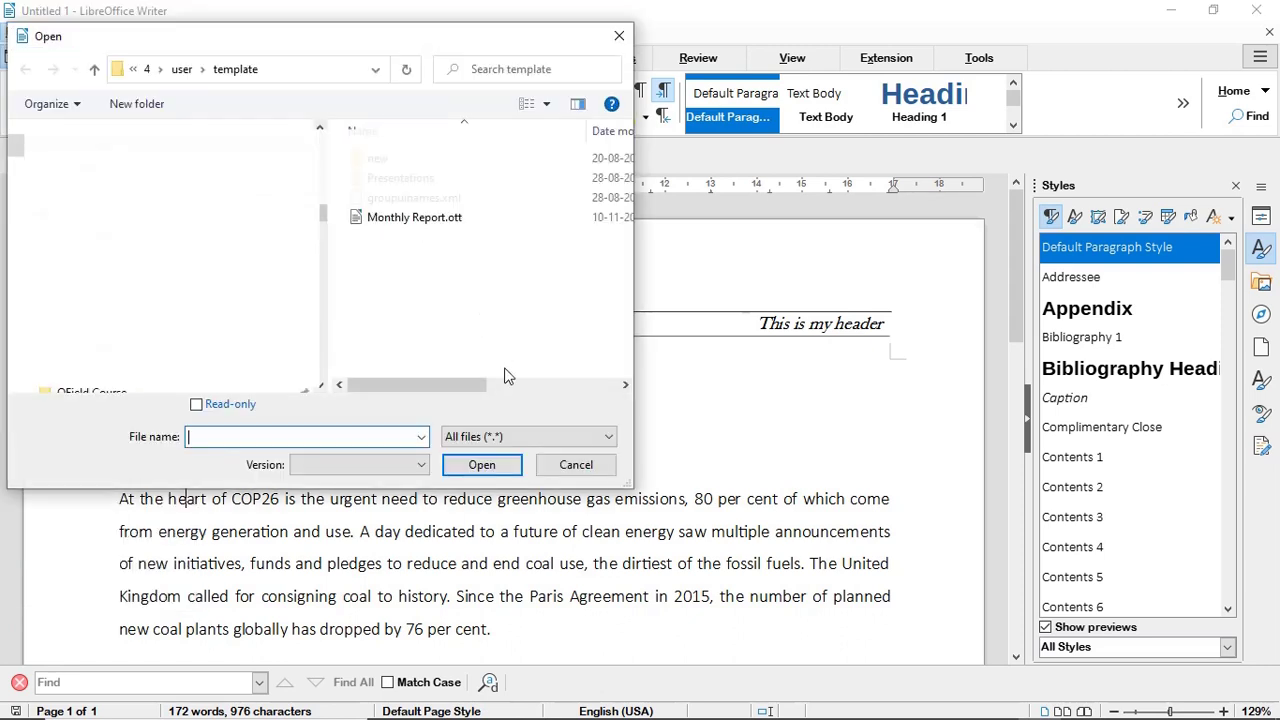
pyautogui.click(427, 228)
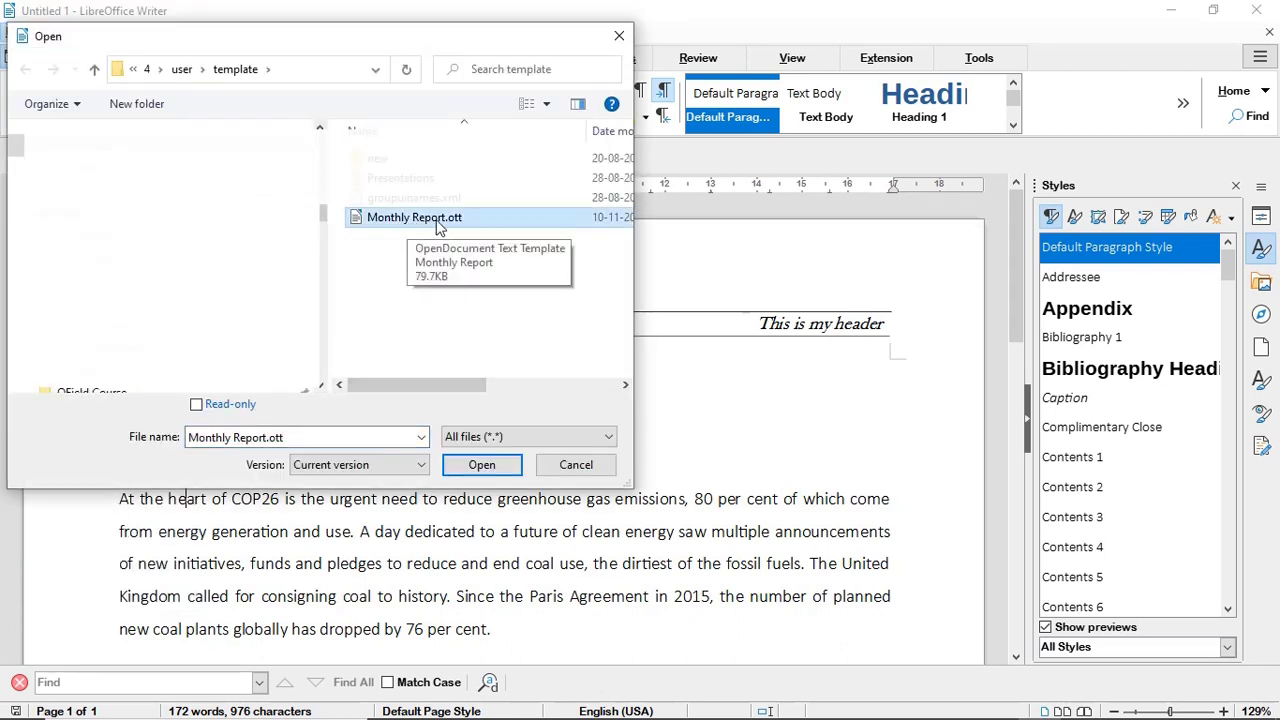
pyautogui.click(495, 470)
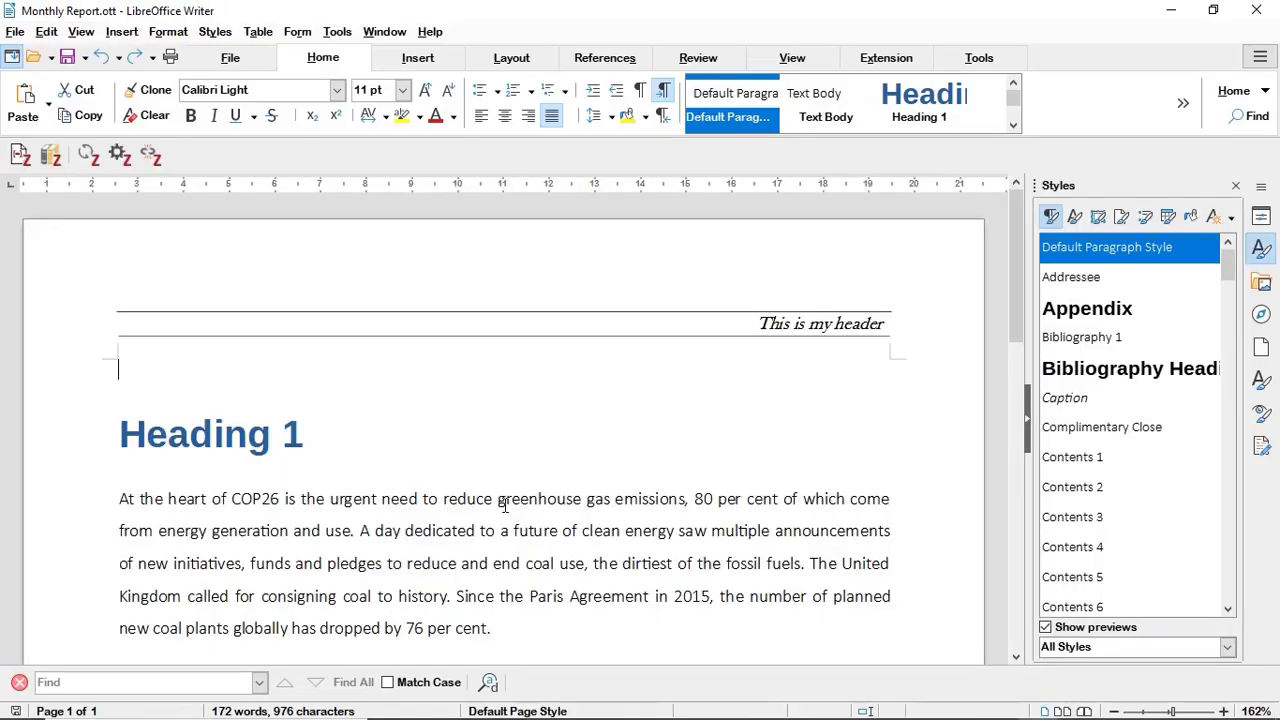
# View the modification settings of the Default Paragraph Style in the template and close them without changes
pyautogui.rightClick(1073, 255)
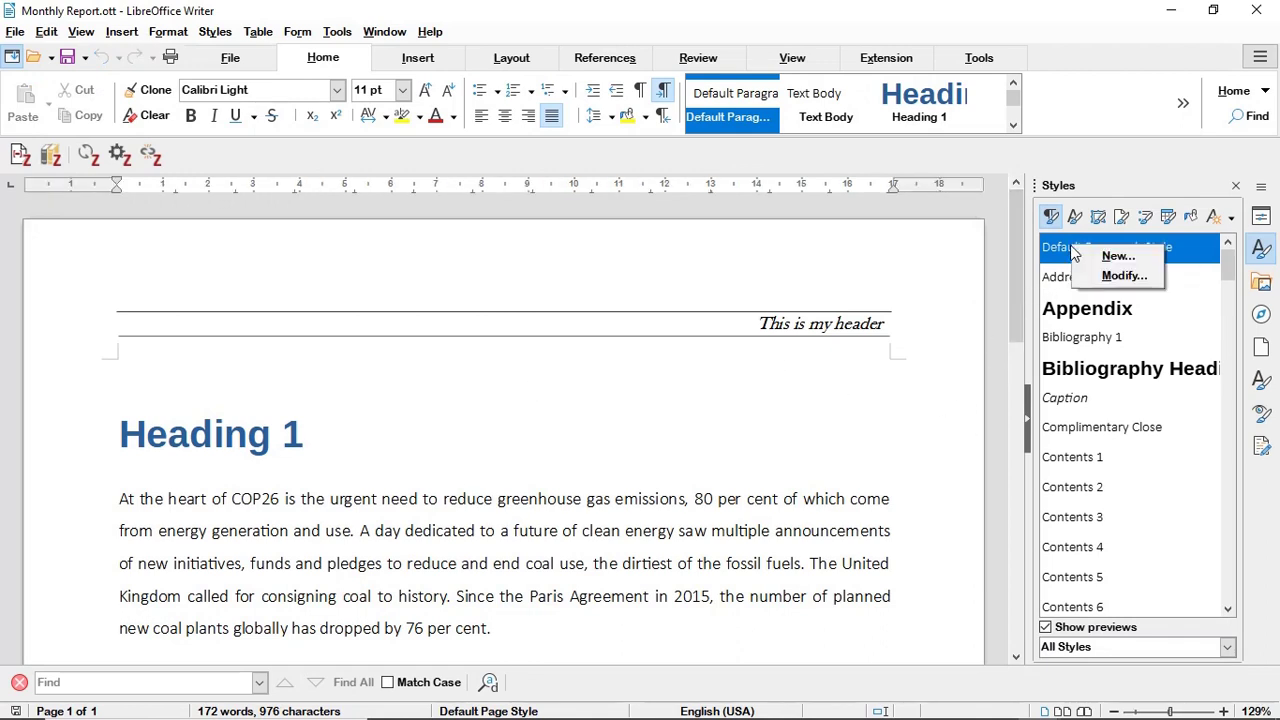
pyautogui.click(1122, 278)
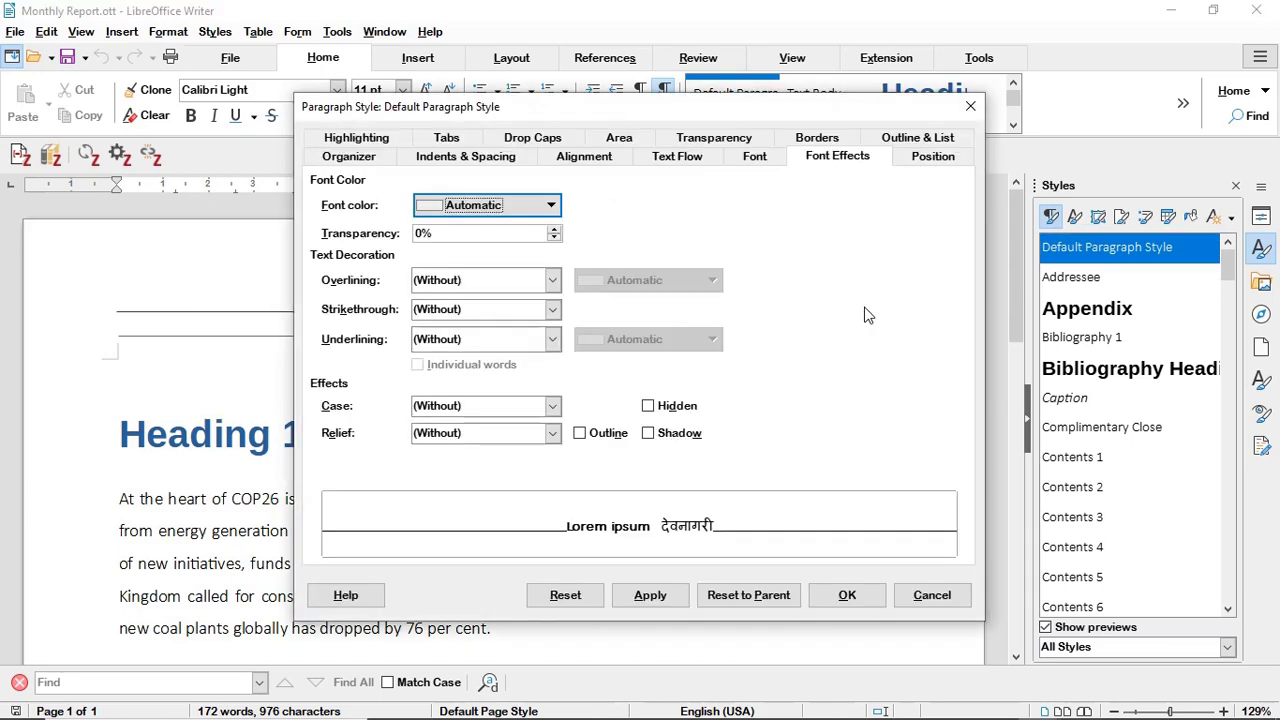
pyautogui.click(970, 106)
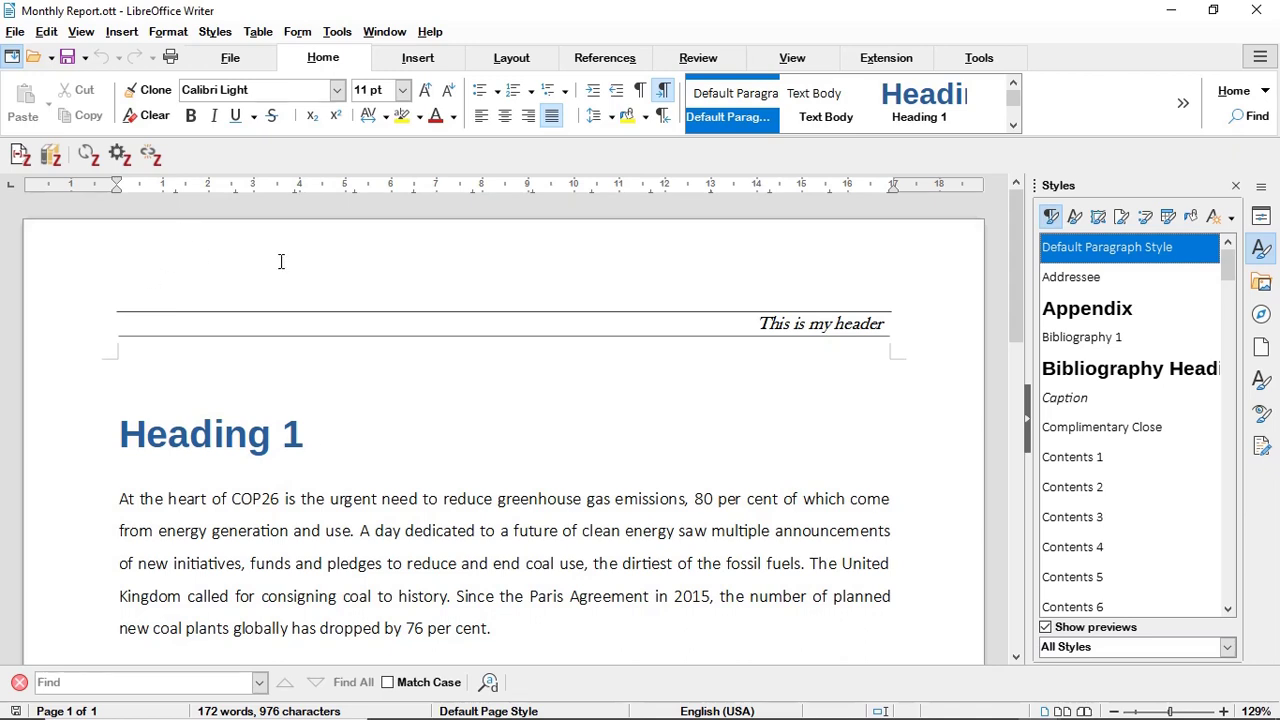
# Open the template manager, view the actions available for the Monthly Report template and close the manager
pyautogui.click(16, 32)
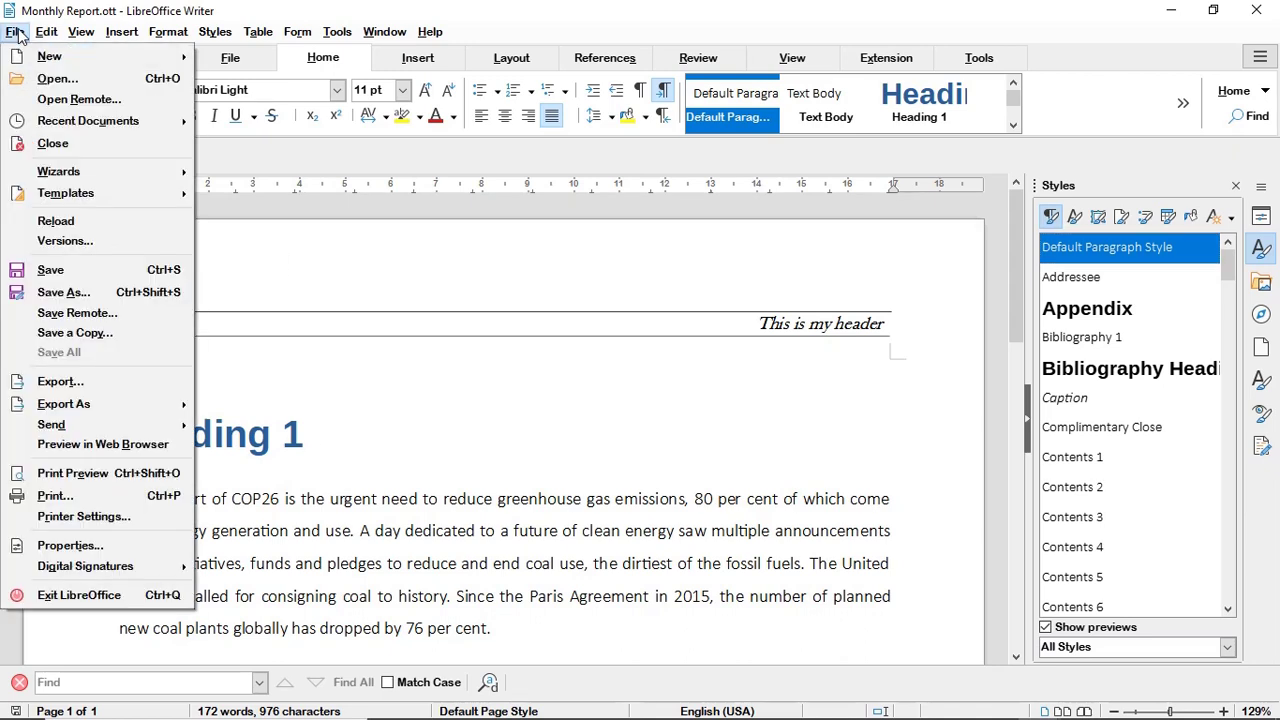
pyautogui.moveTo(185, 193)
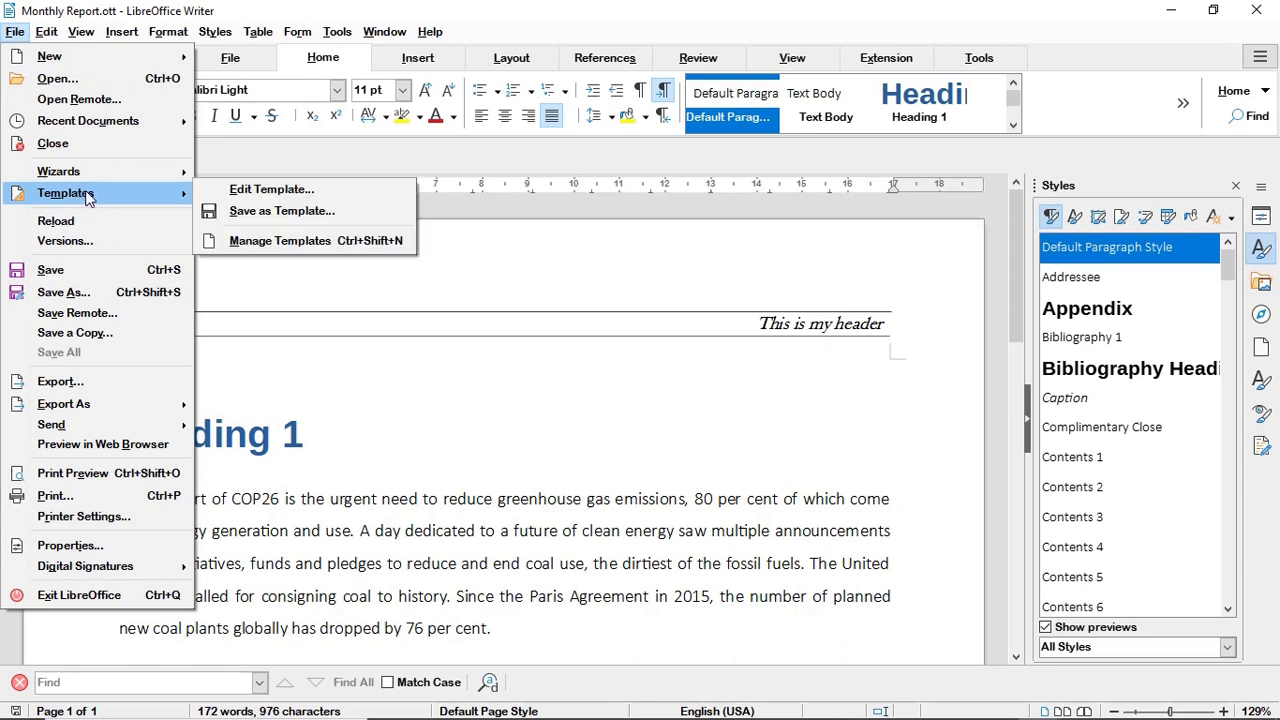
pyautogui.click(257, 241)
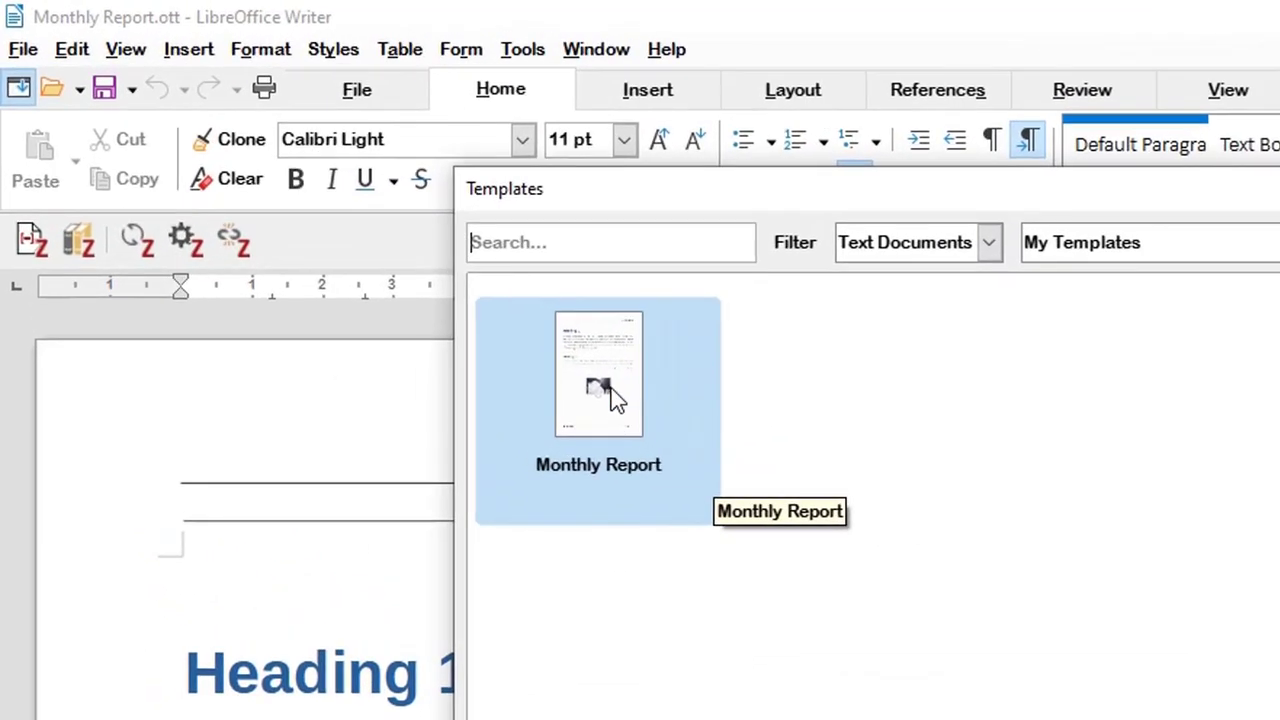
pyautogui.rightClick(395, 252)
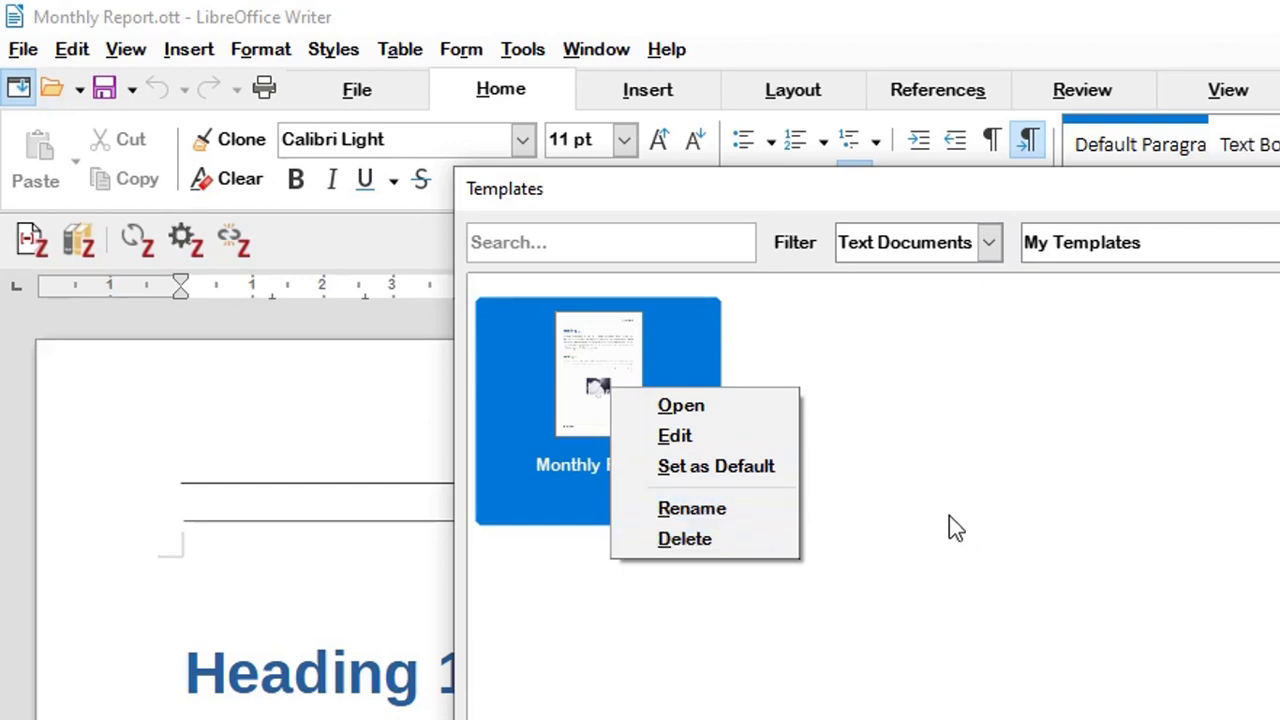
pyautogui.click(855, 492)
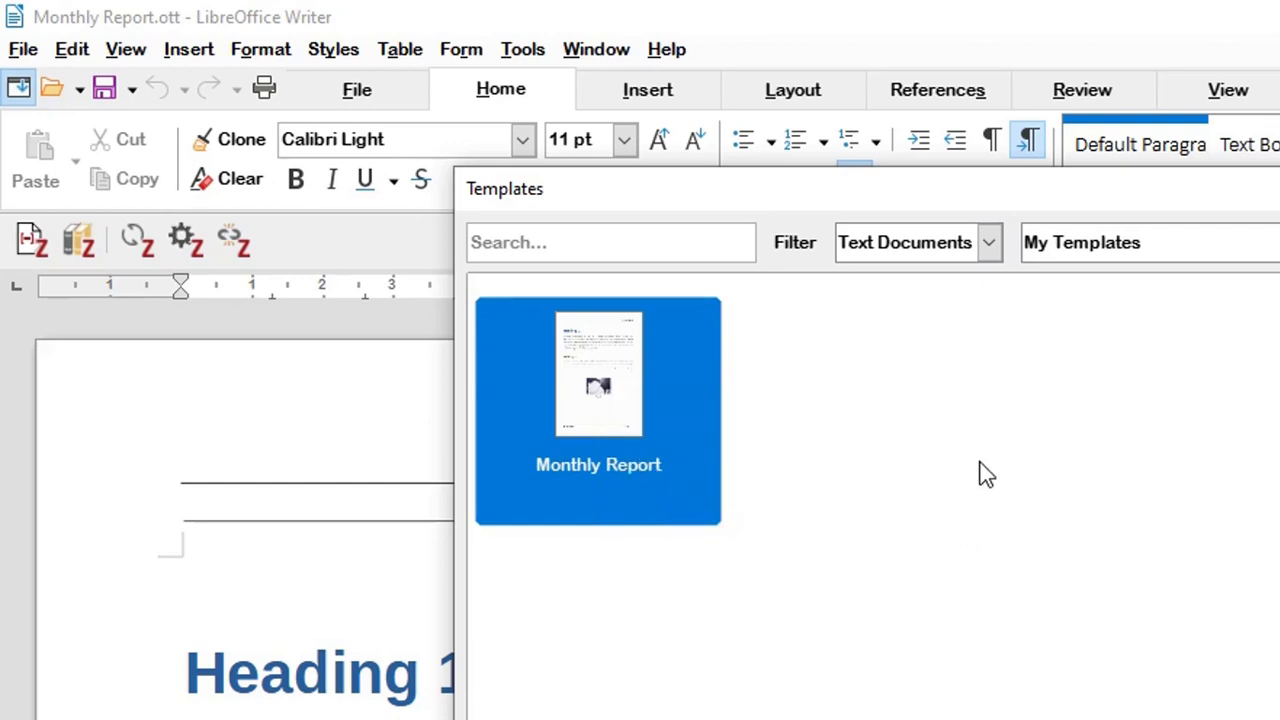
pyautogui.rightClick(615, 382)
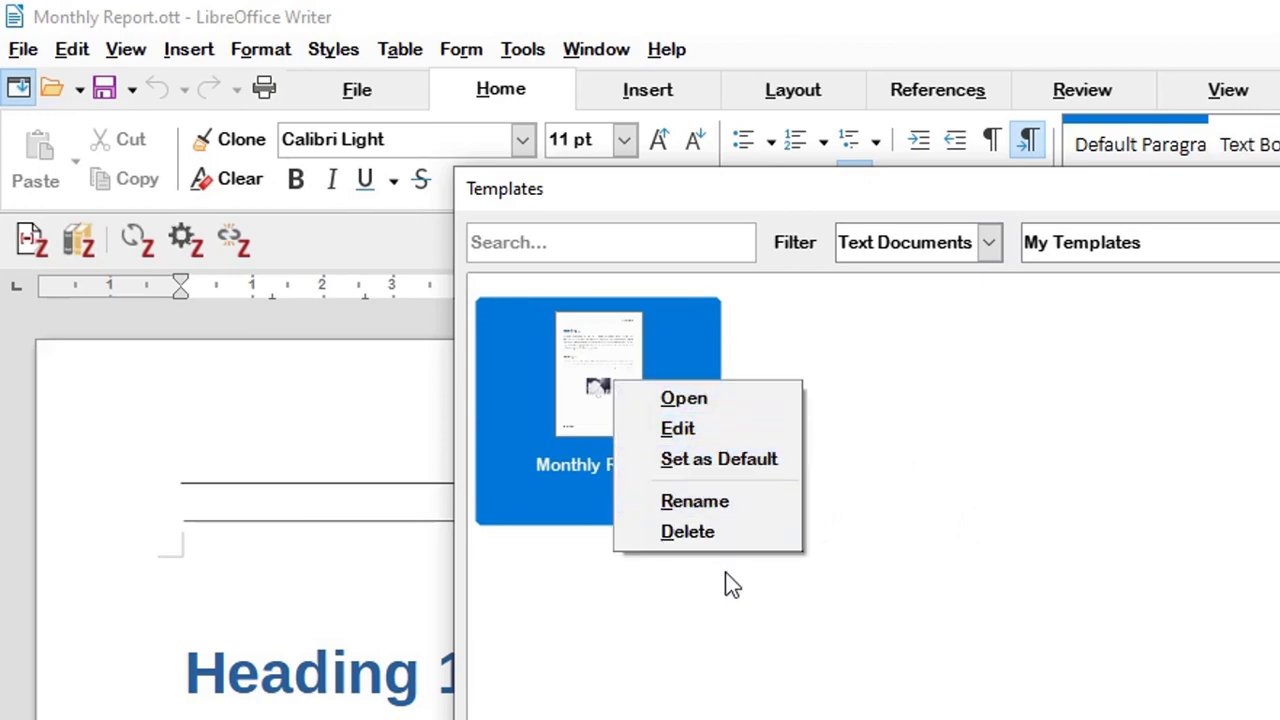
pyautogui.click(991, 529)
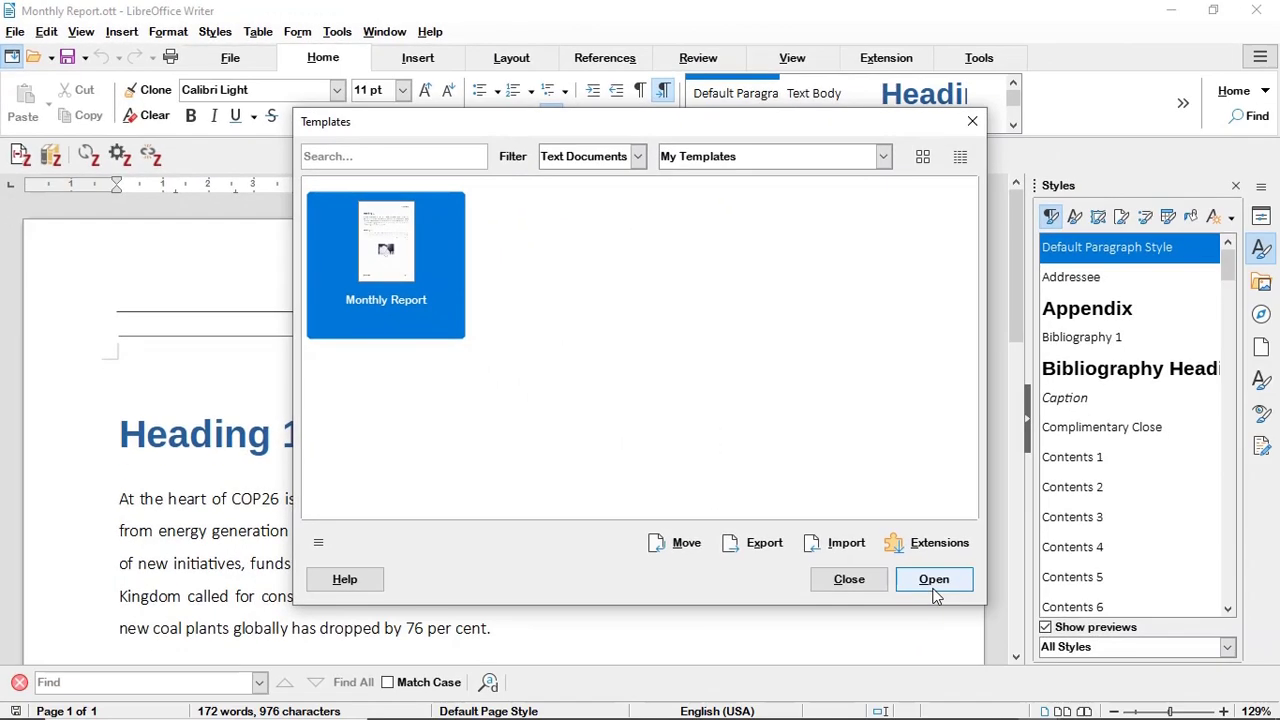
pyautogui.click(861, 582)
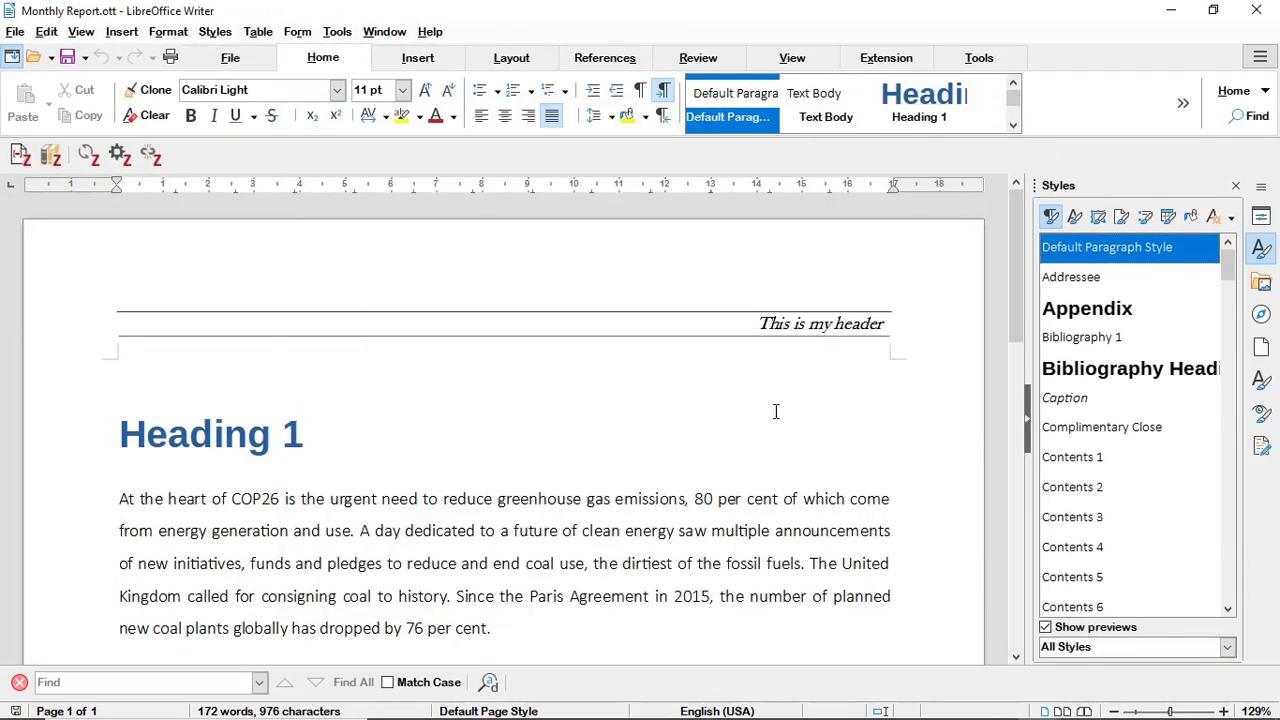